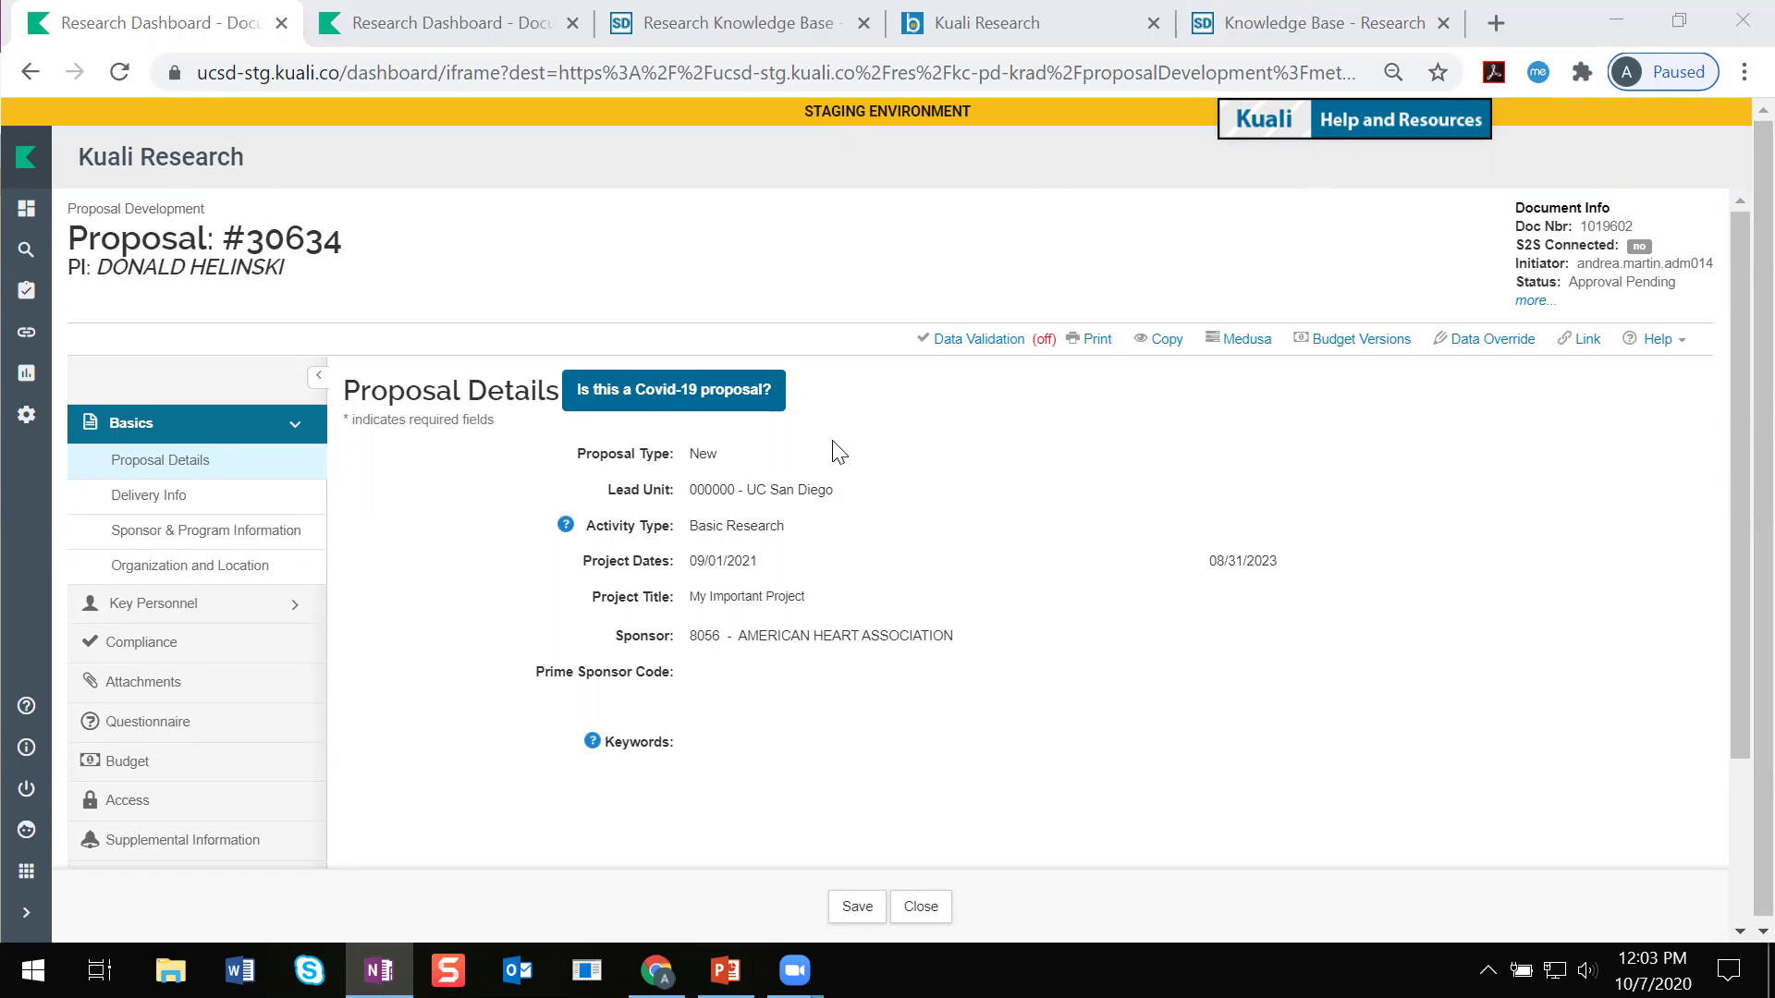
Step: Open the proposal's attachments and check the proposal status in the document info
scroll(823, 458, down, 2)
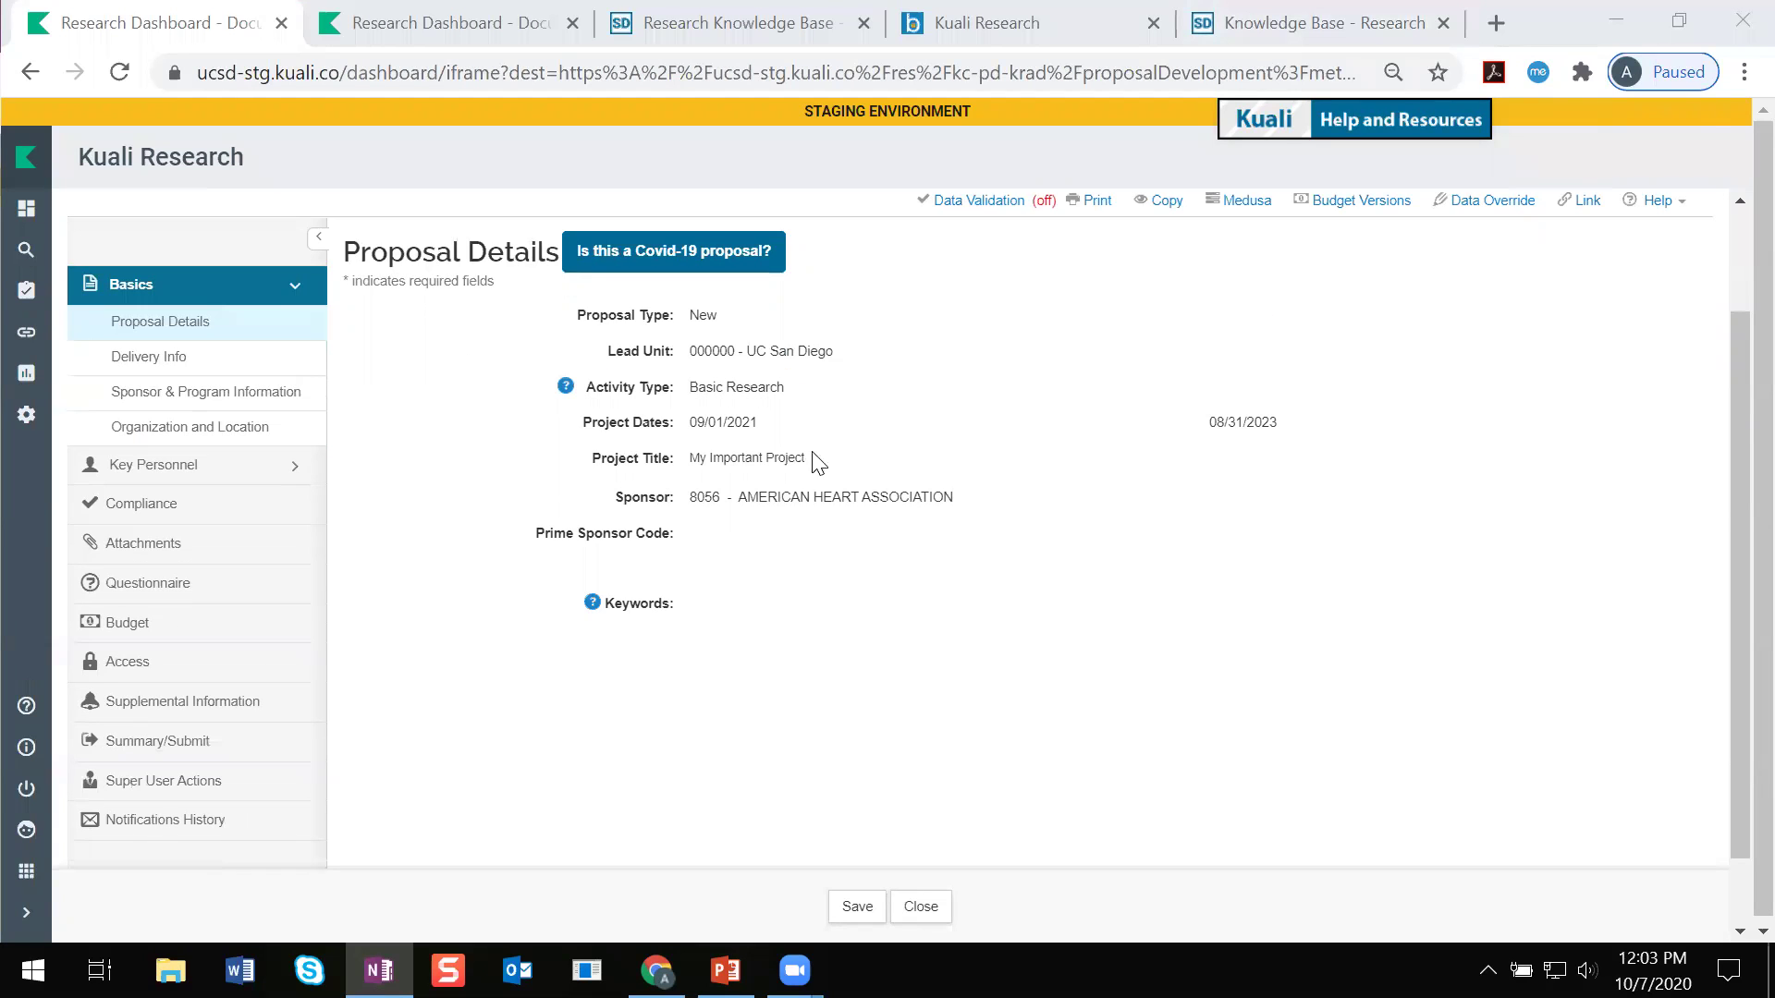
click(148, 544)
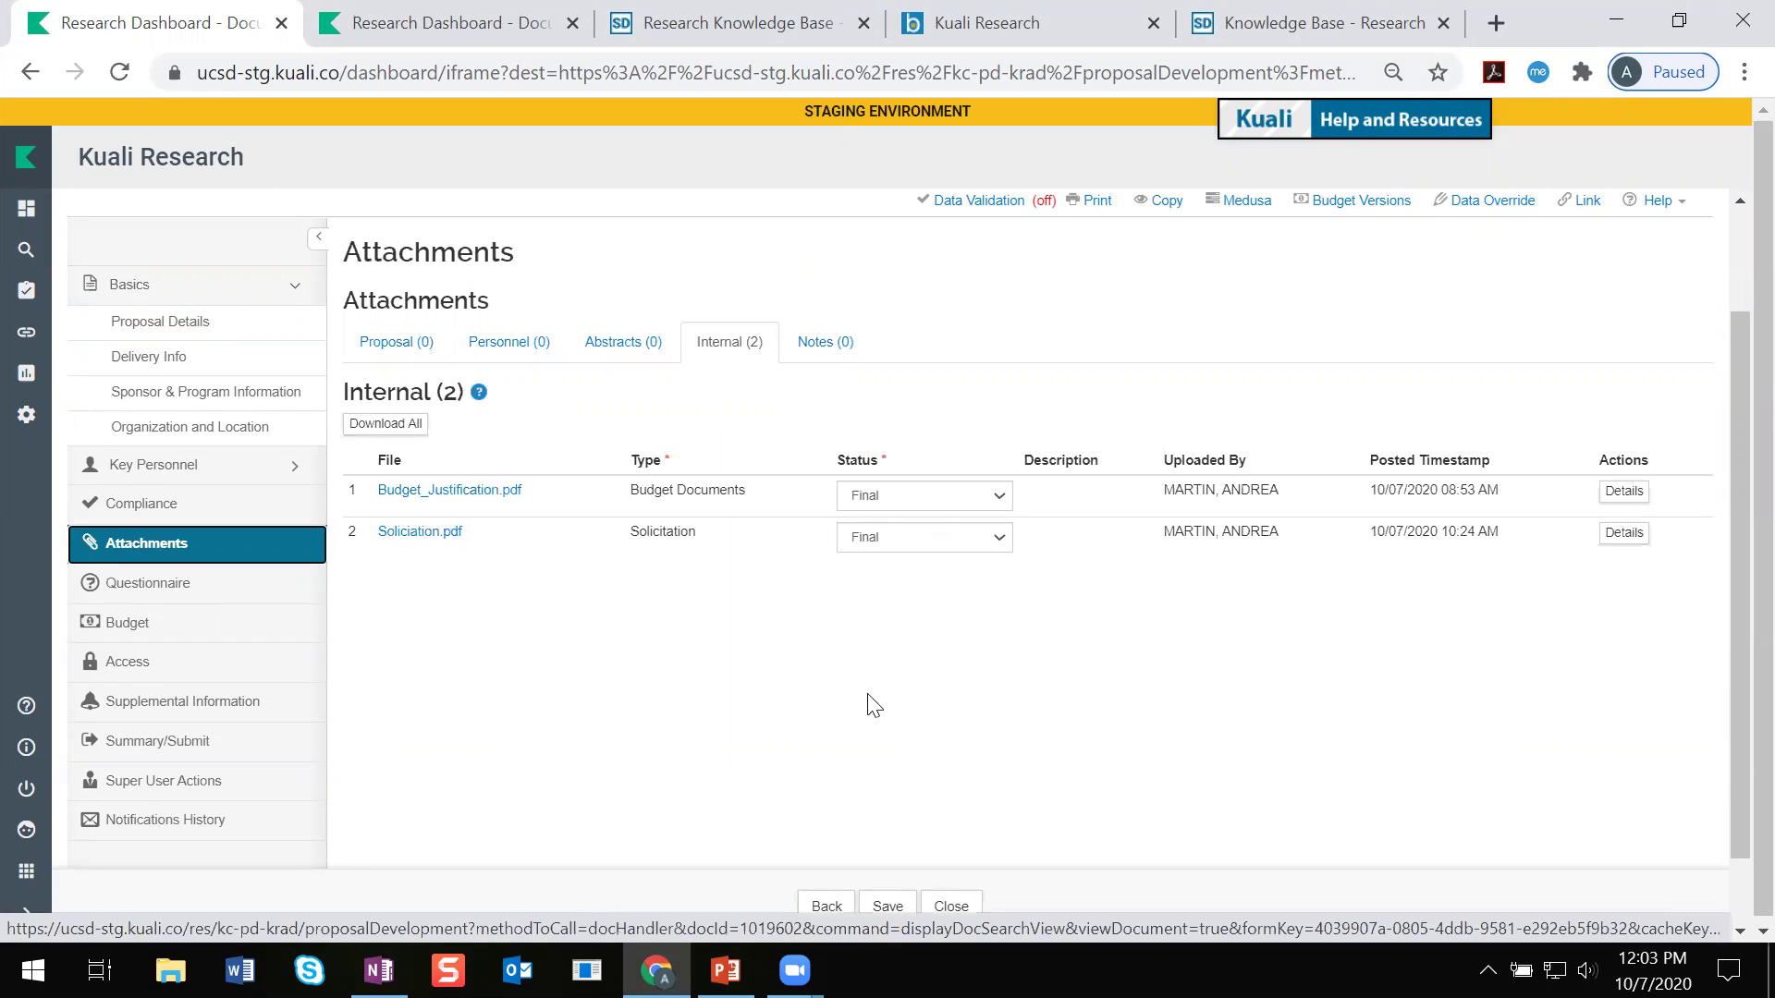
scroll(1257, 539, up, 2)
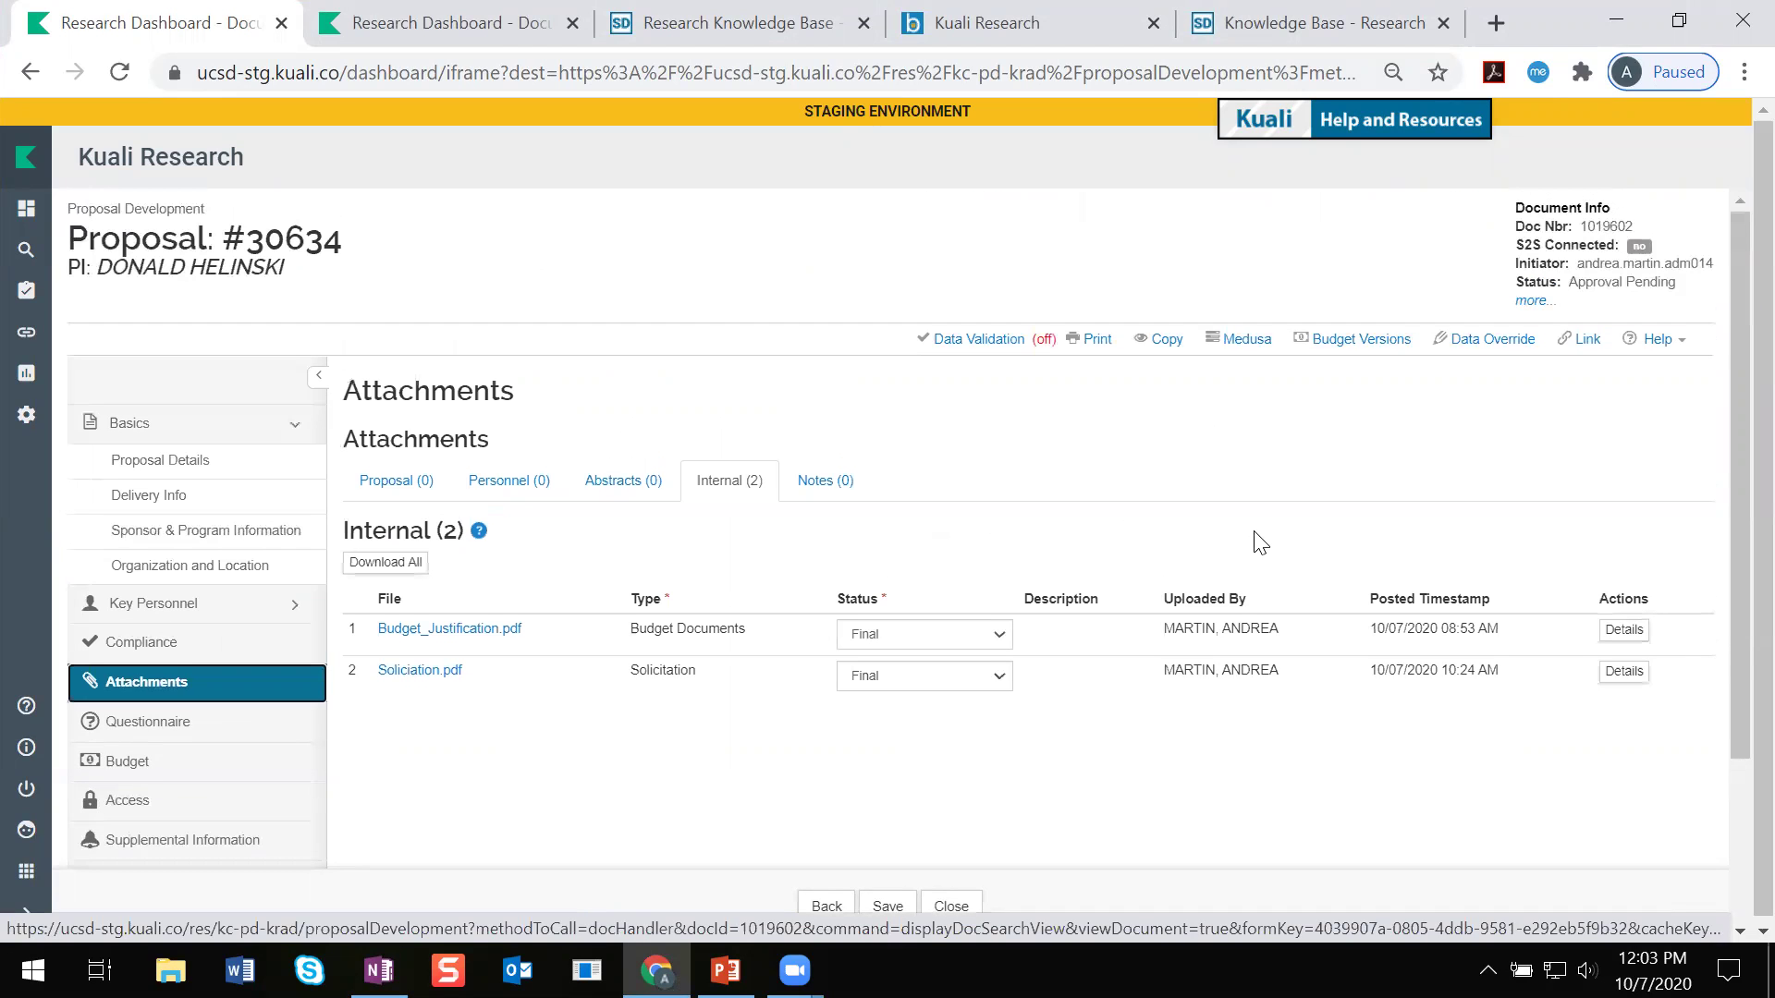
drag(1520, 284, 1674, 283)
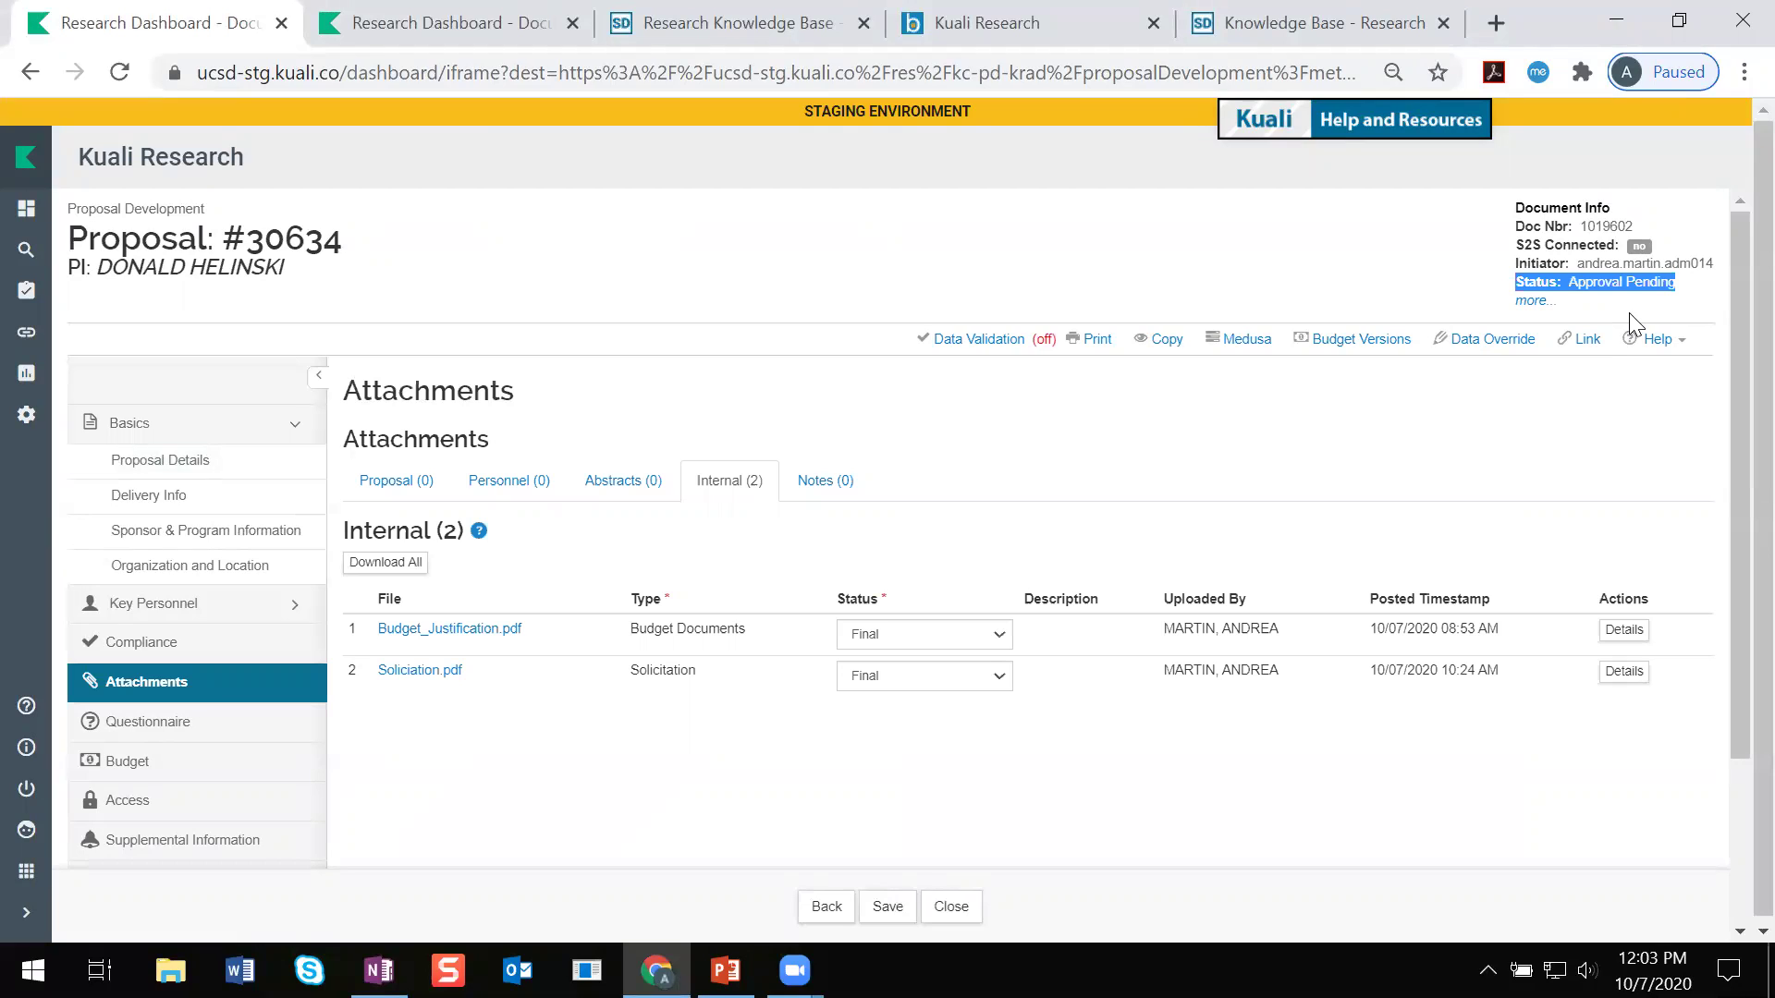
click(1029, 458)
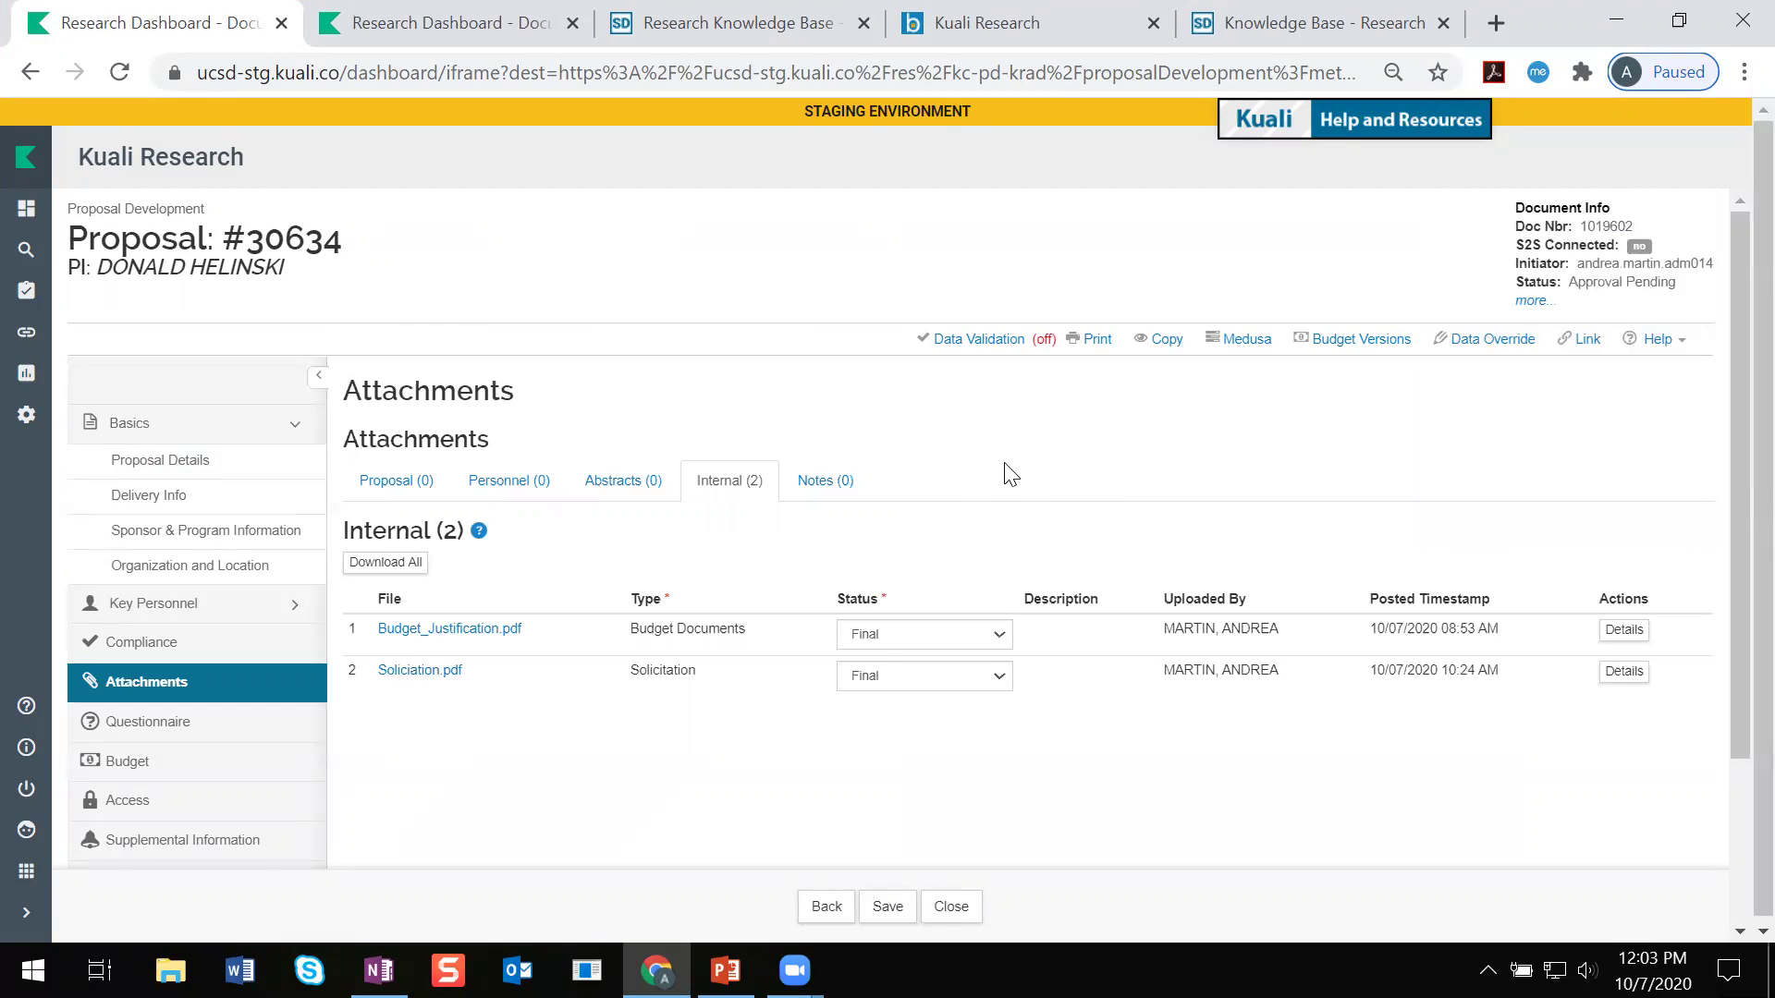
Step: Open the details of the Solicitation attachment Soliciation.pdf and review its current file and new file fields
scroll(998, 474, down, 2)
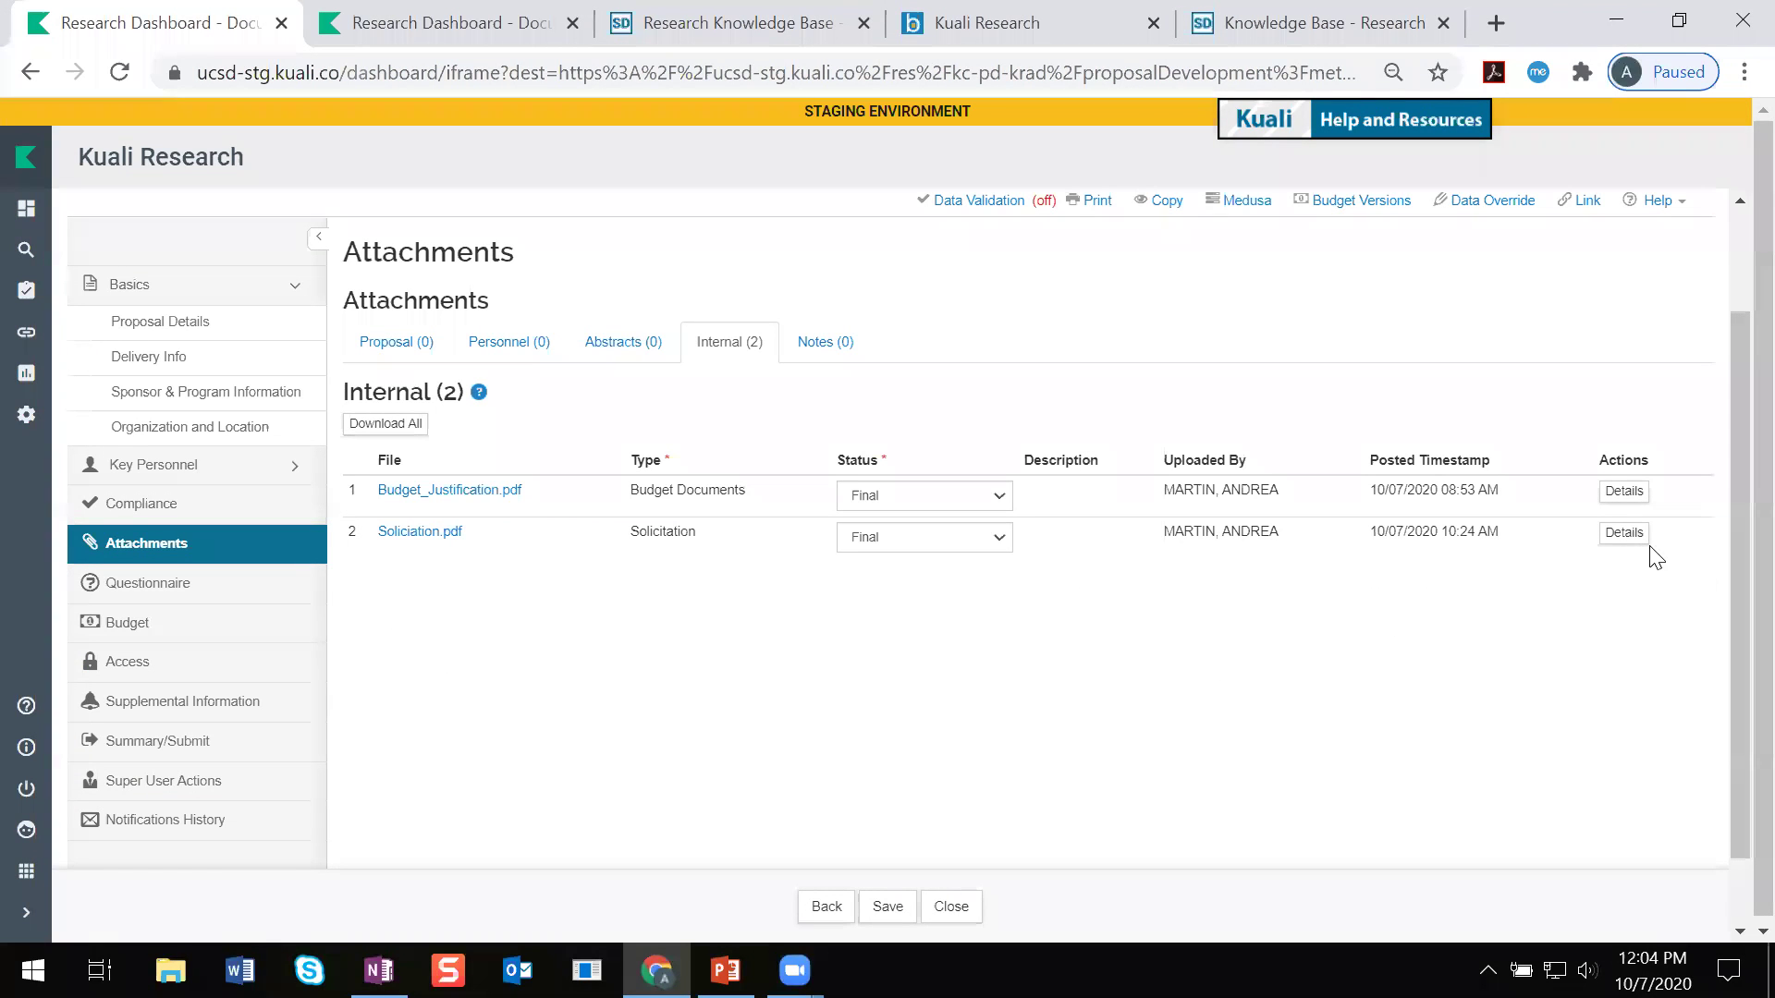
drag(1598, 460, 1612, 457)
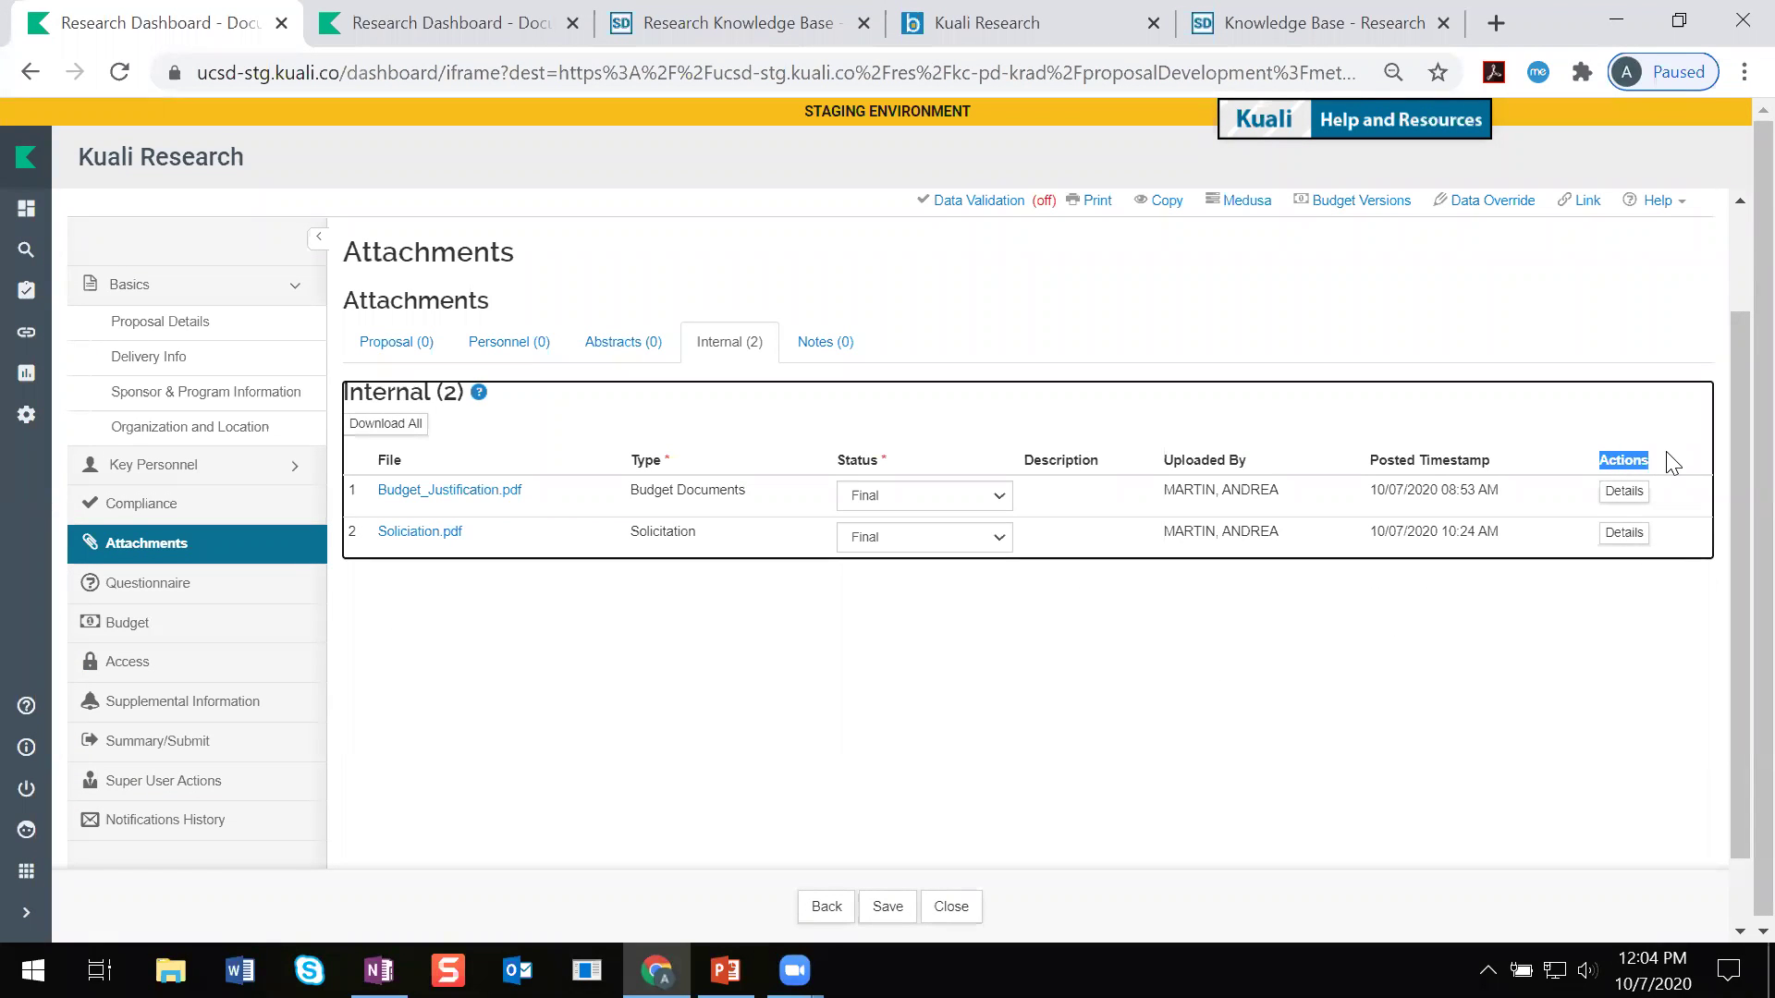
click(1664, 612)
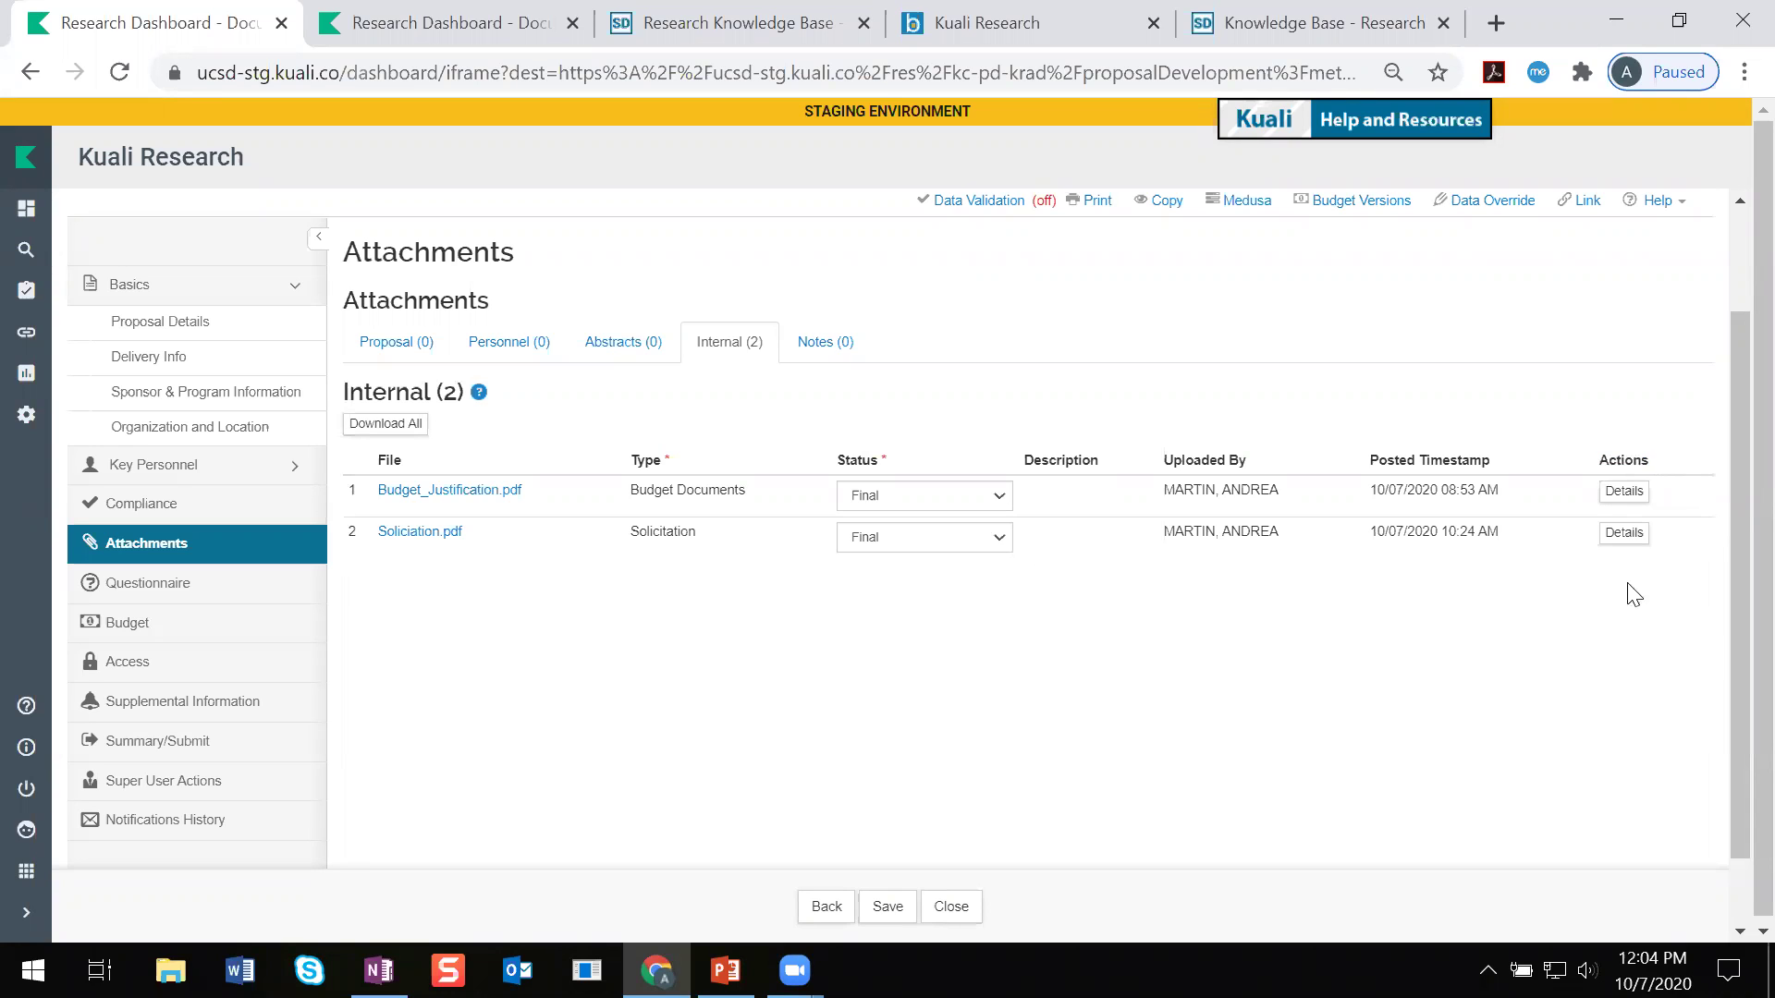
click(1622, 534)
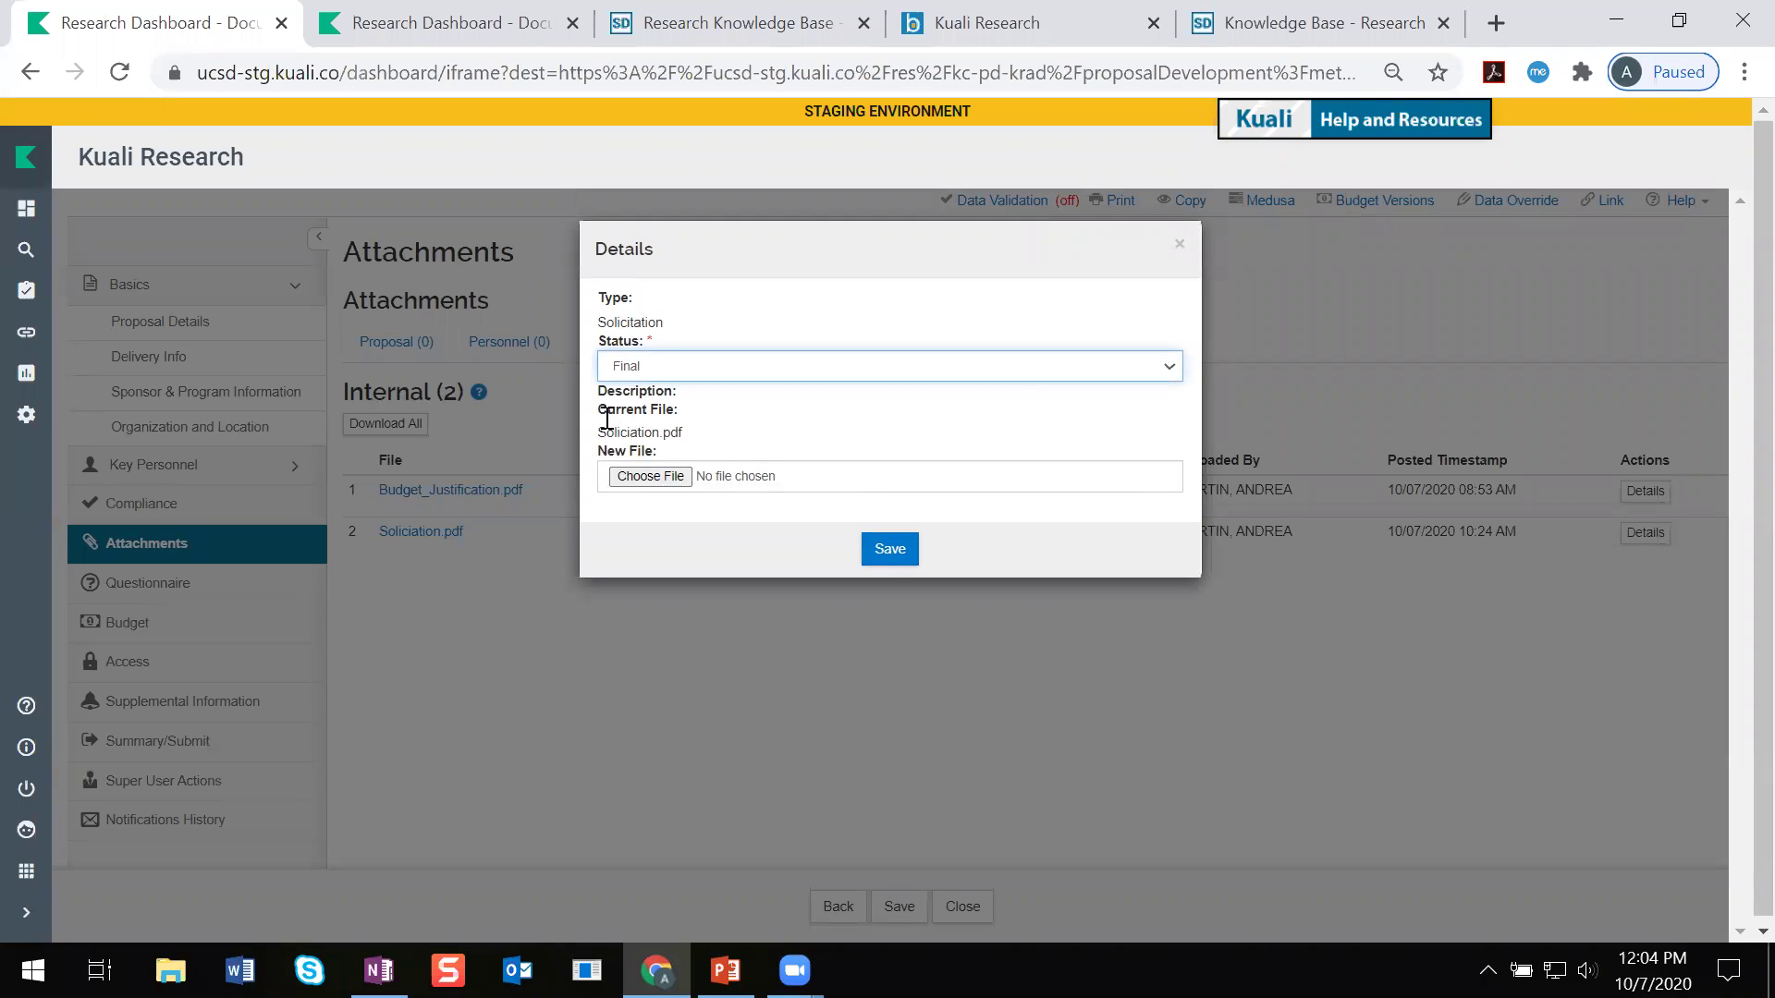
drag(601, 411, 685, 432)
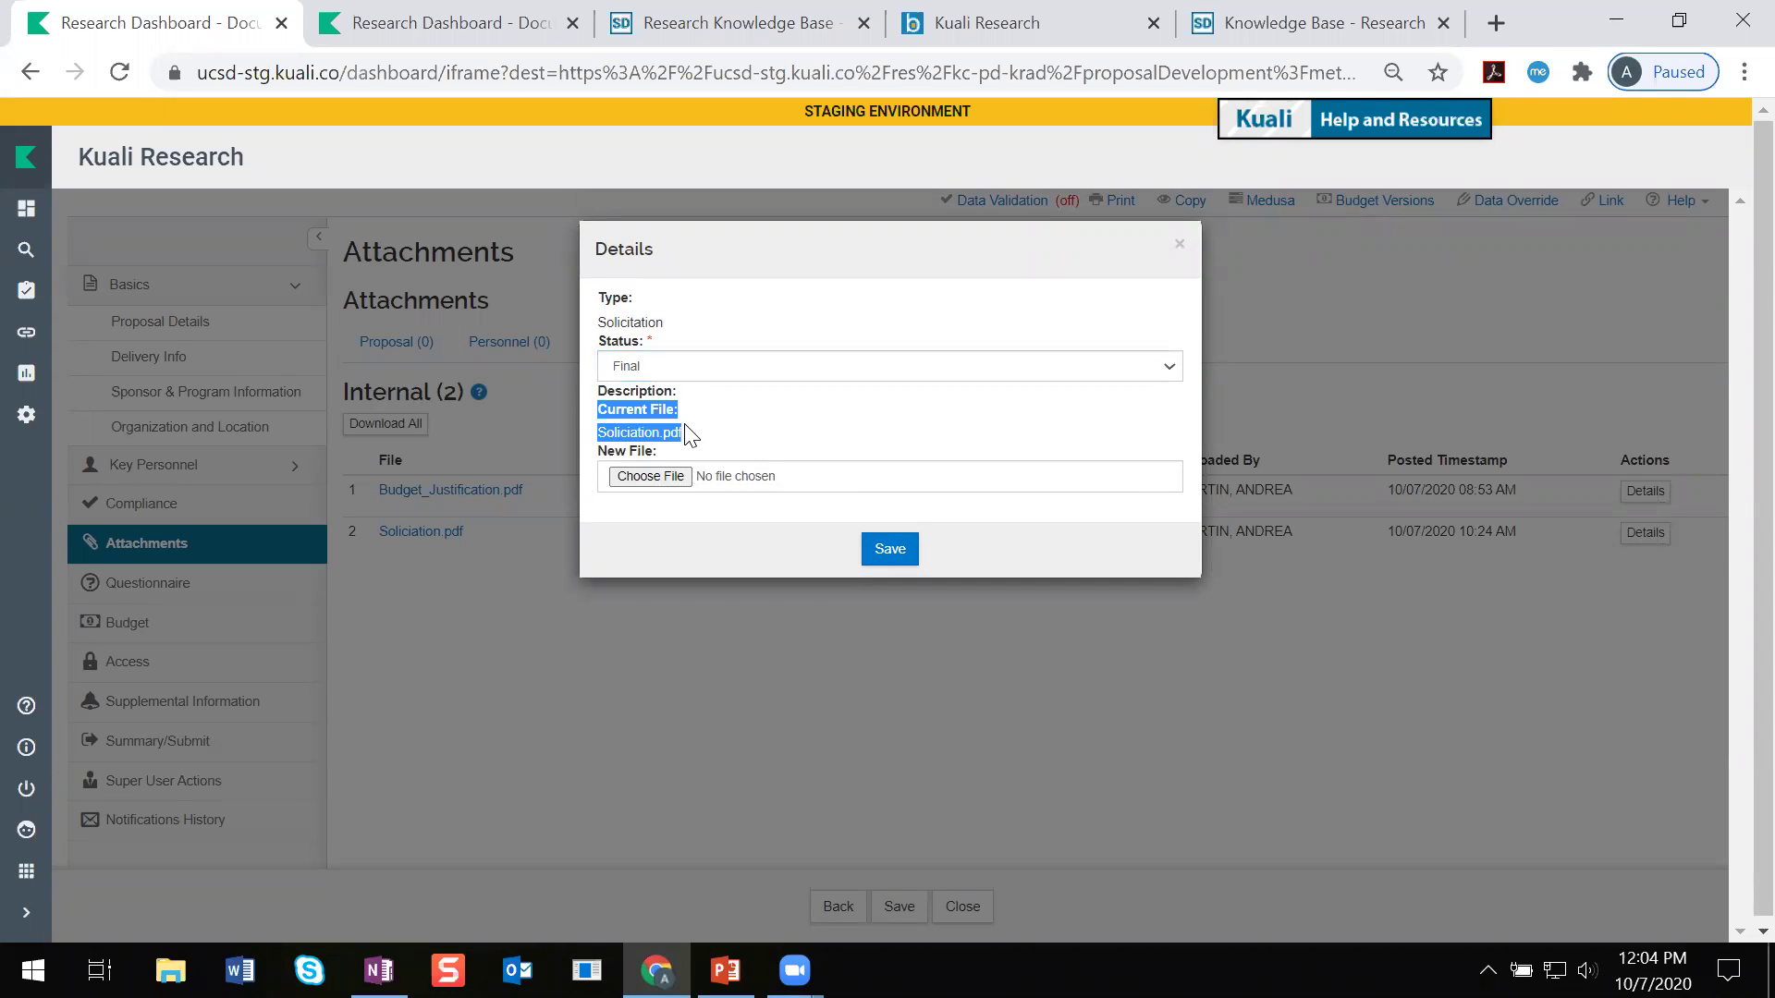
click(719, 453)
drag(603, 451, 660, 459)
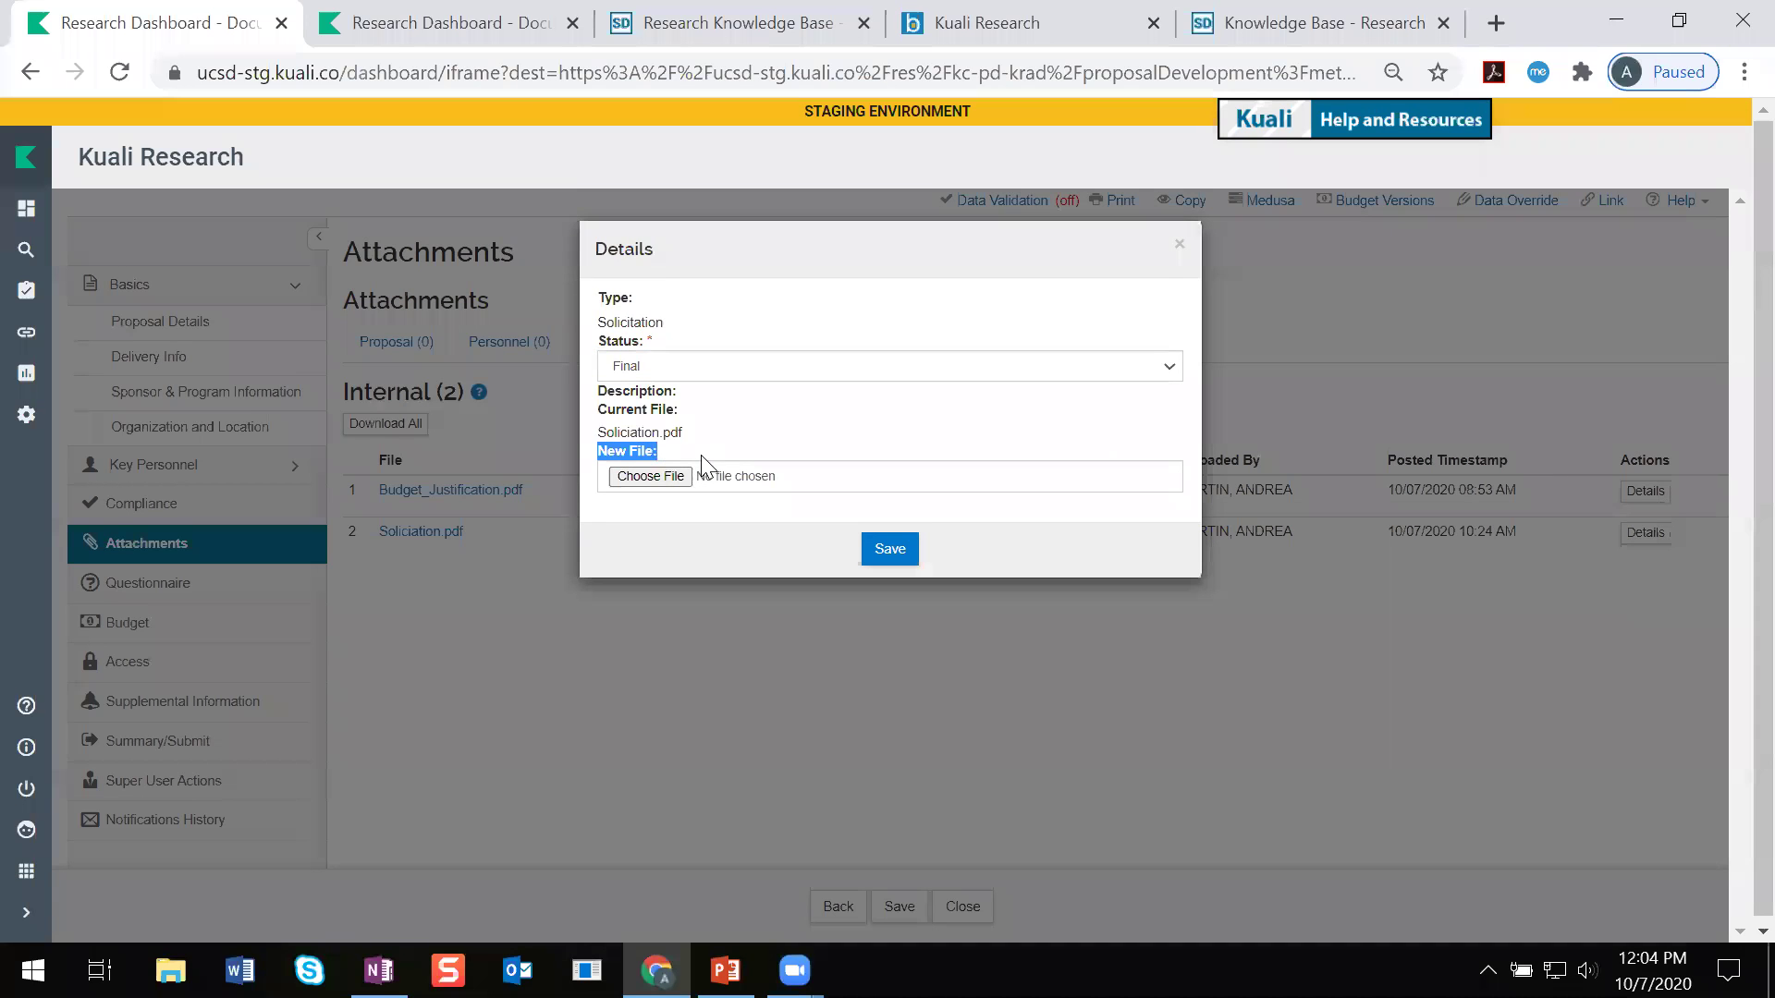
click(705, 460)
Step: Replace the Solicitation attachment's file with Updated_Solicitation from the KR PD VL folder and save the attachment details
click(651, 477)
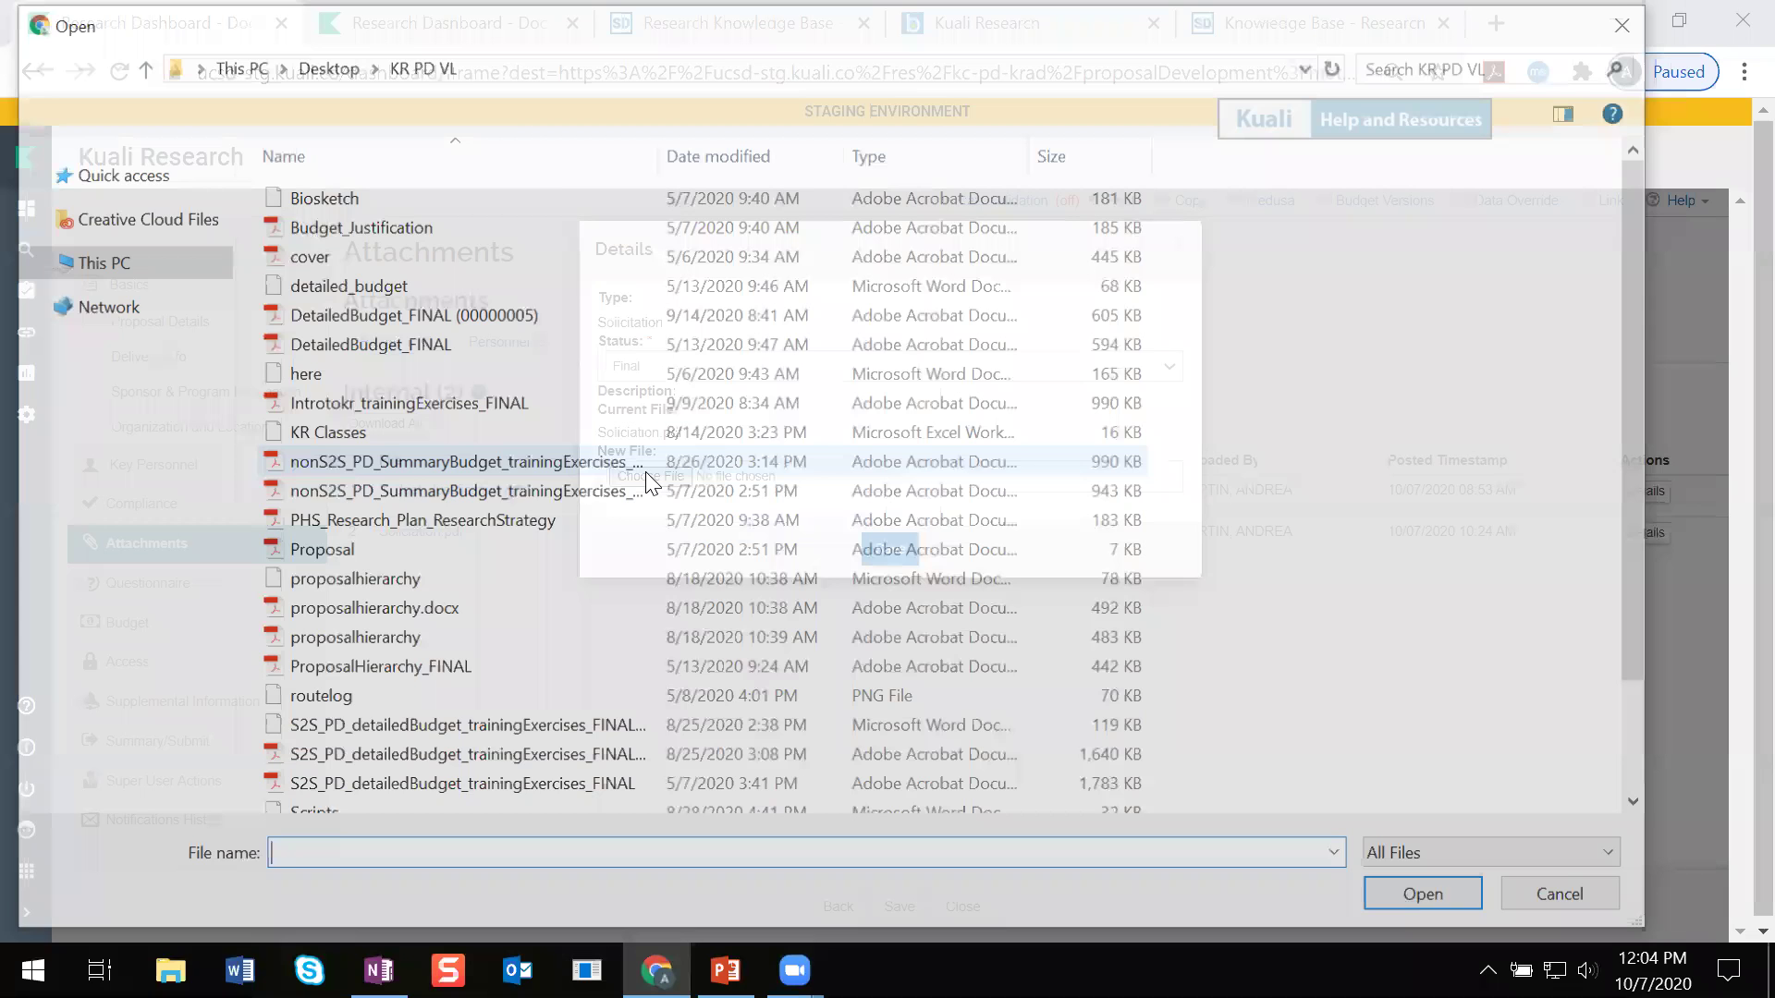
scroll(684, 586, down, 2)
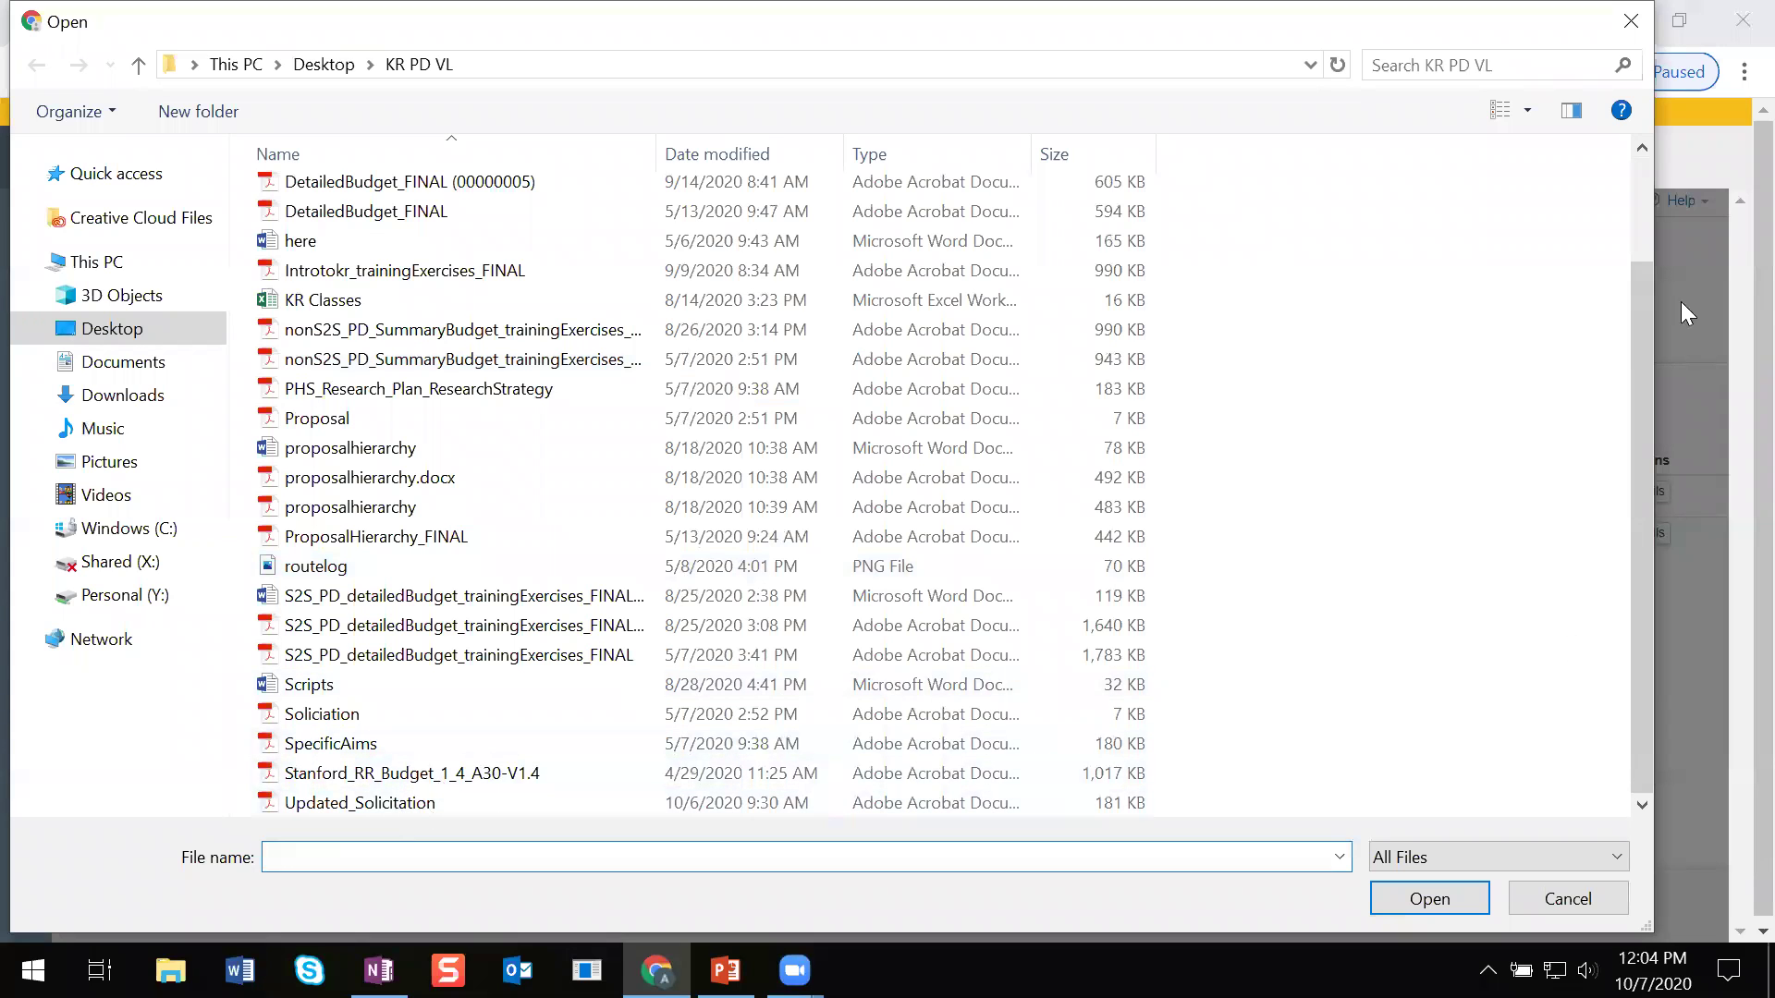
click(359, 805)
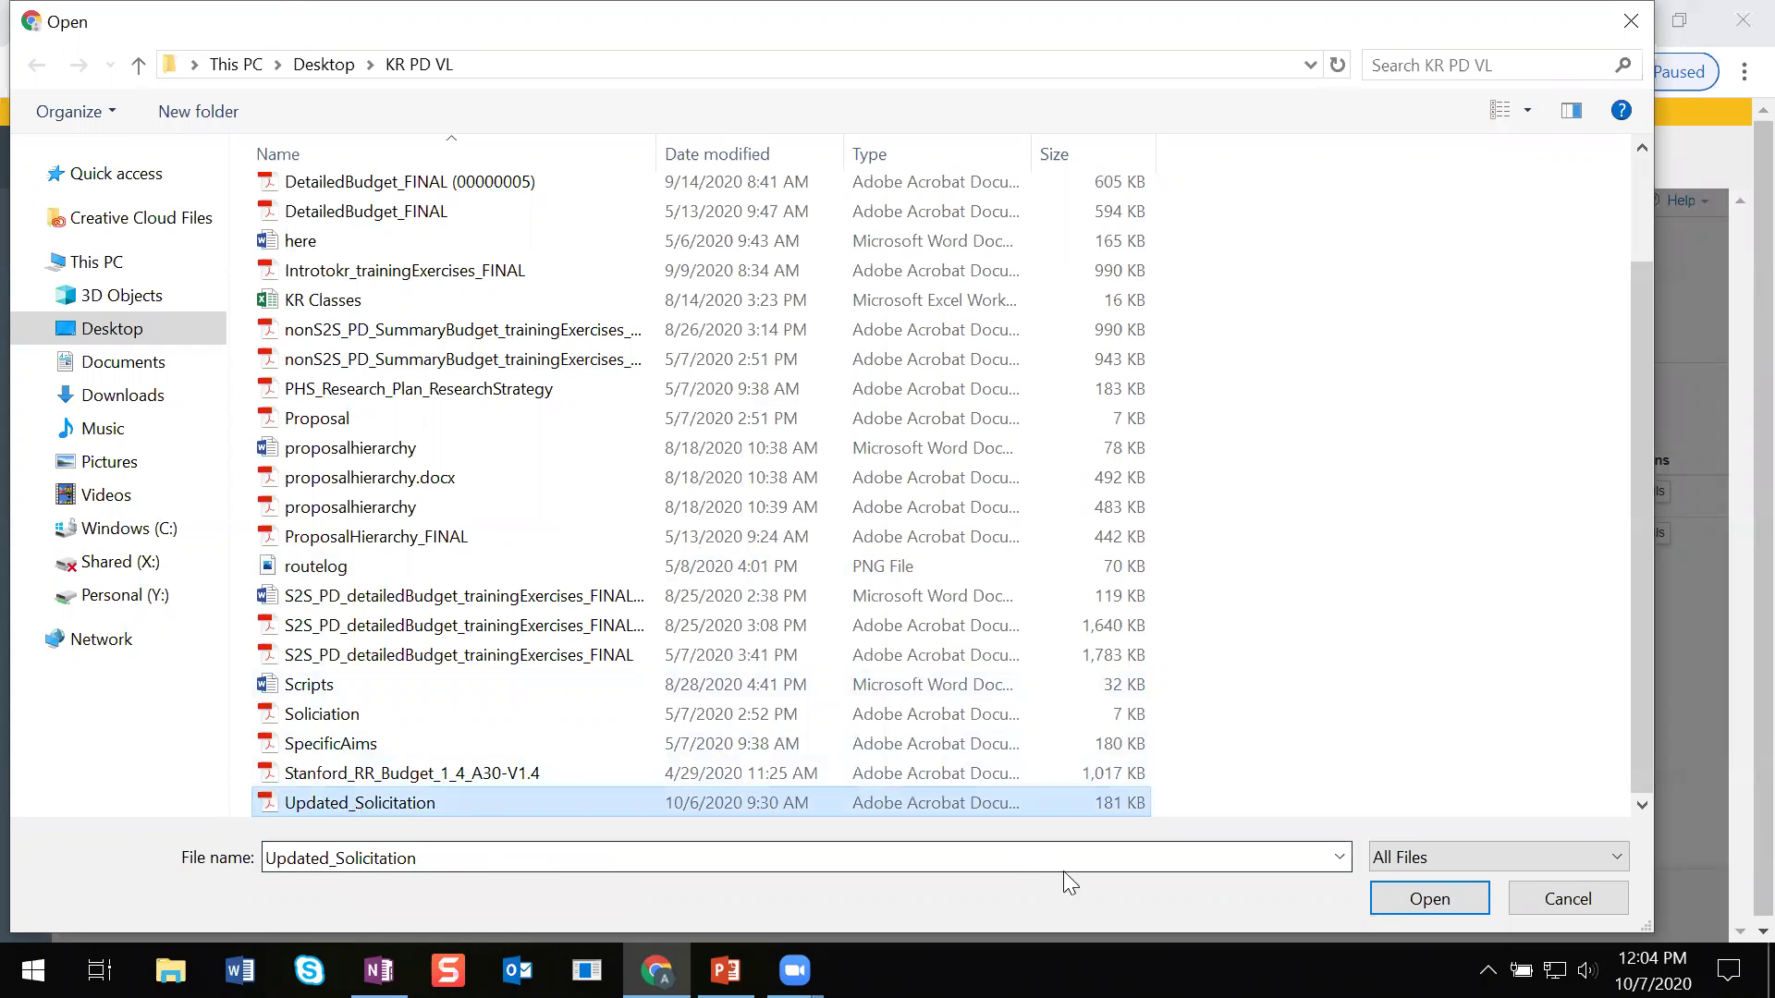
click(1428, 898)
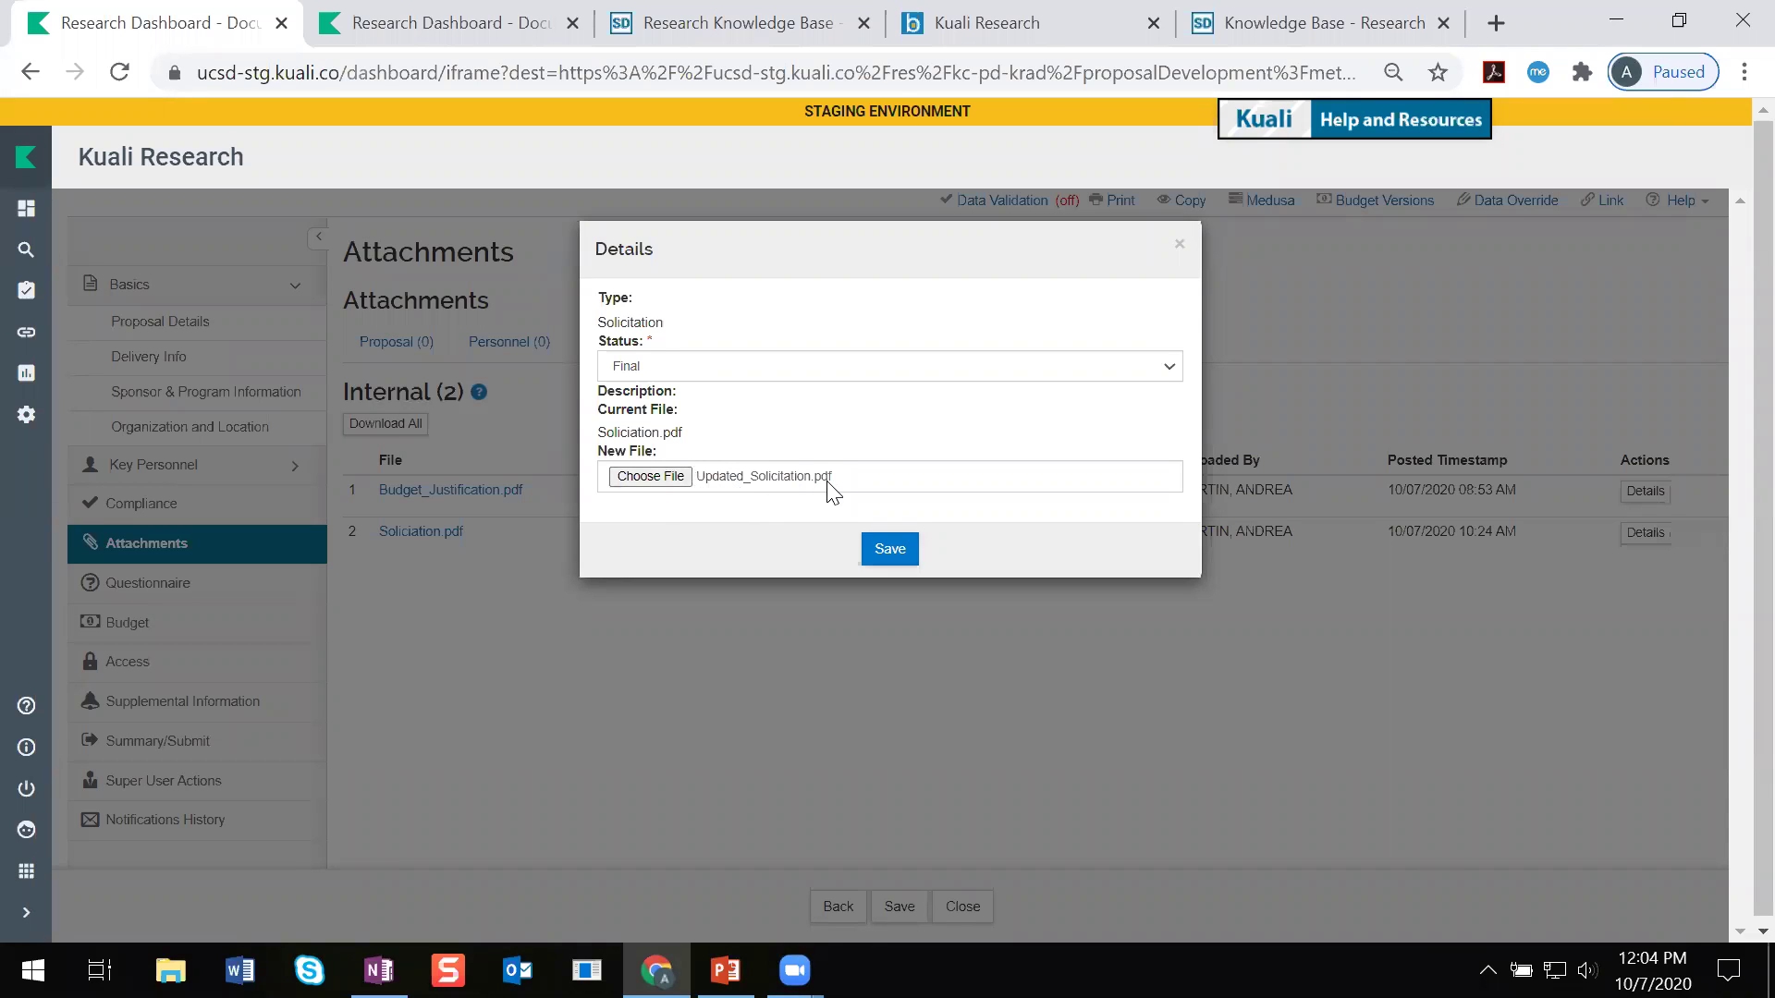
click(896, 551)
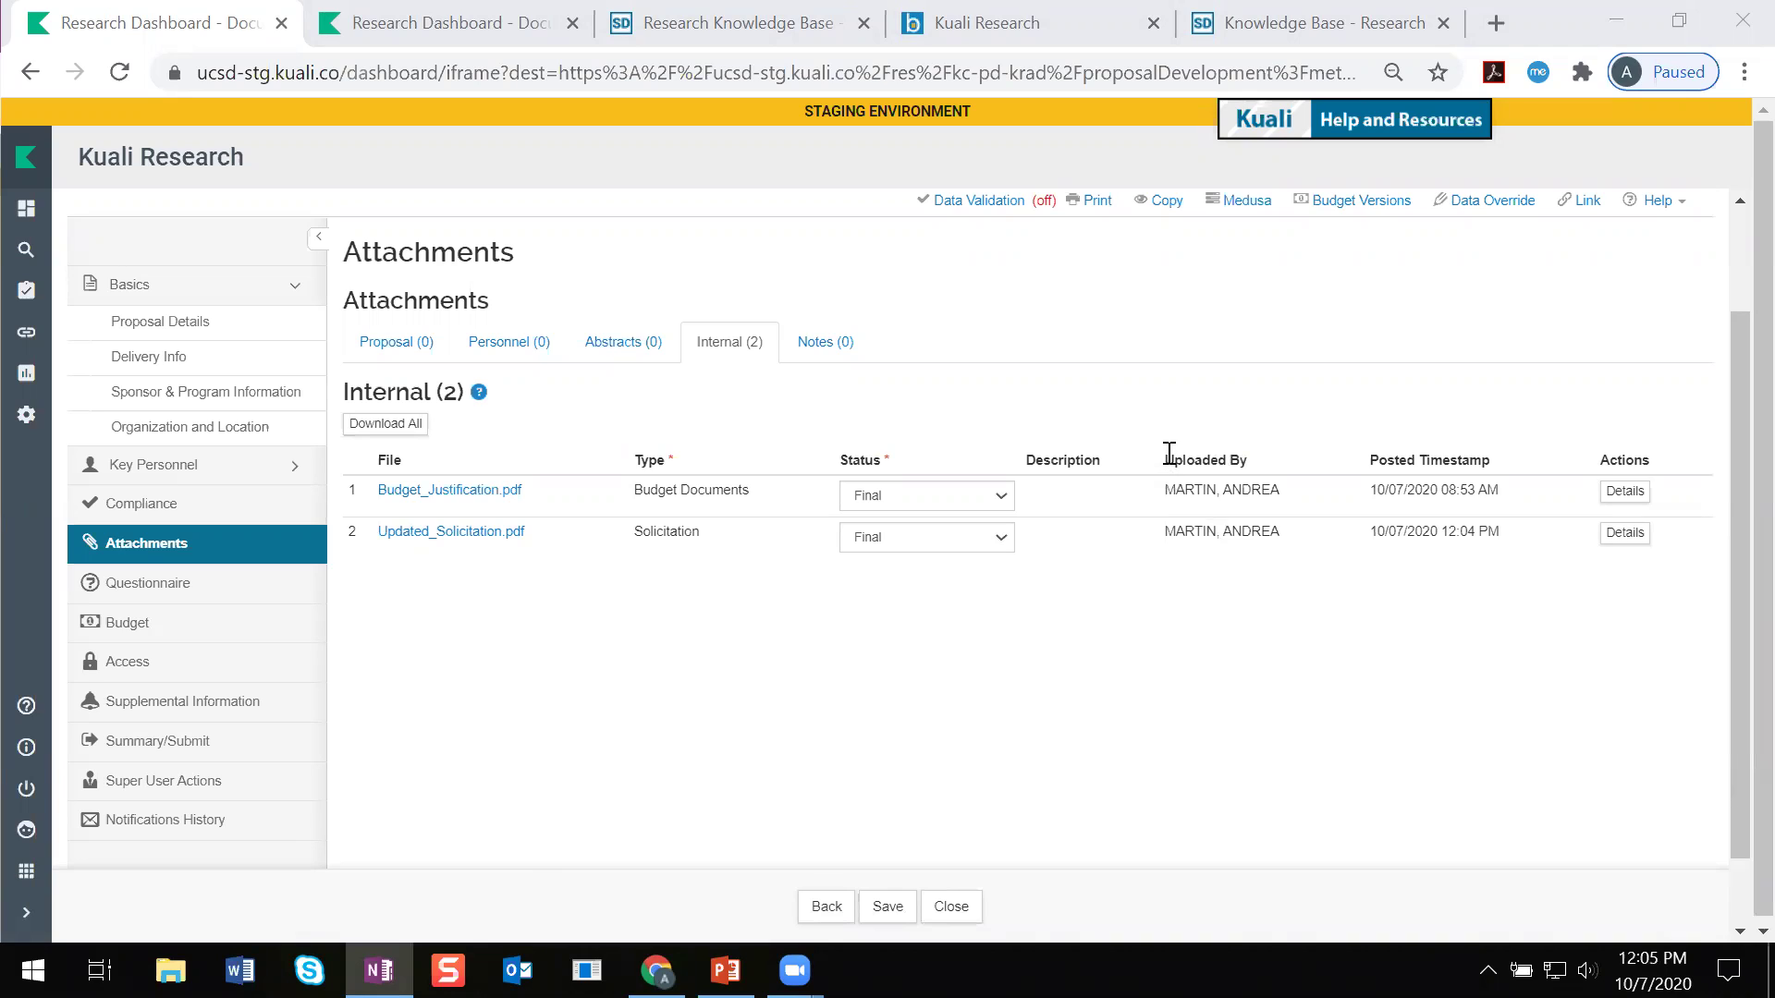
Step: Check the uploader and posted timestamp of the replaced Solicitation attachment
drag(1150, 533, 1501, 546)
click(1253, 627)
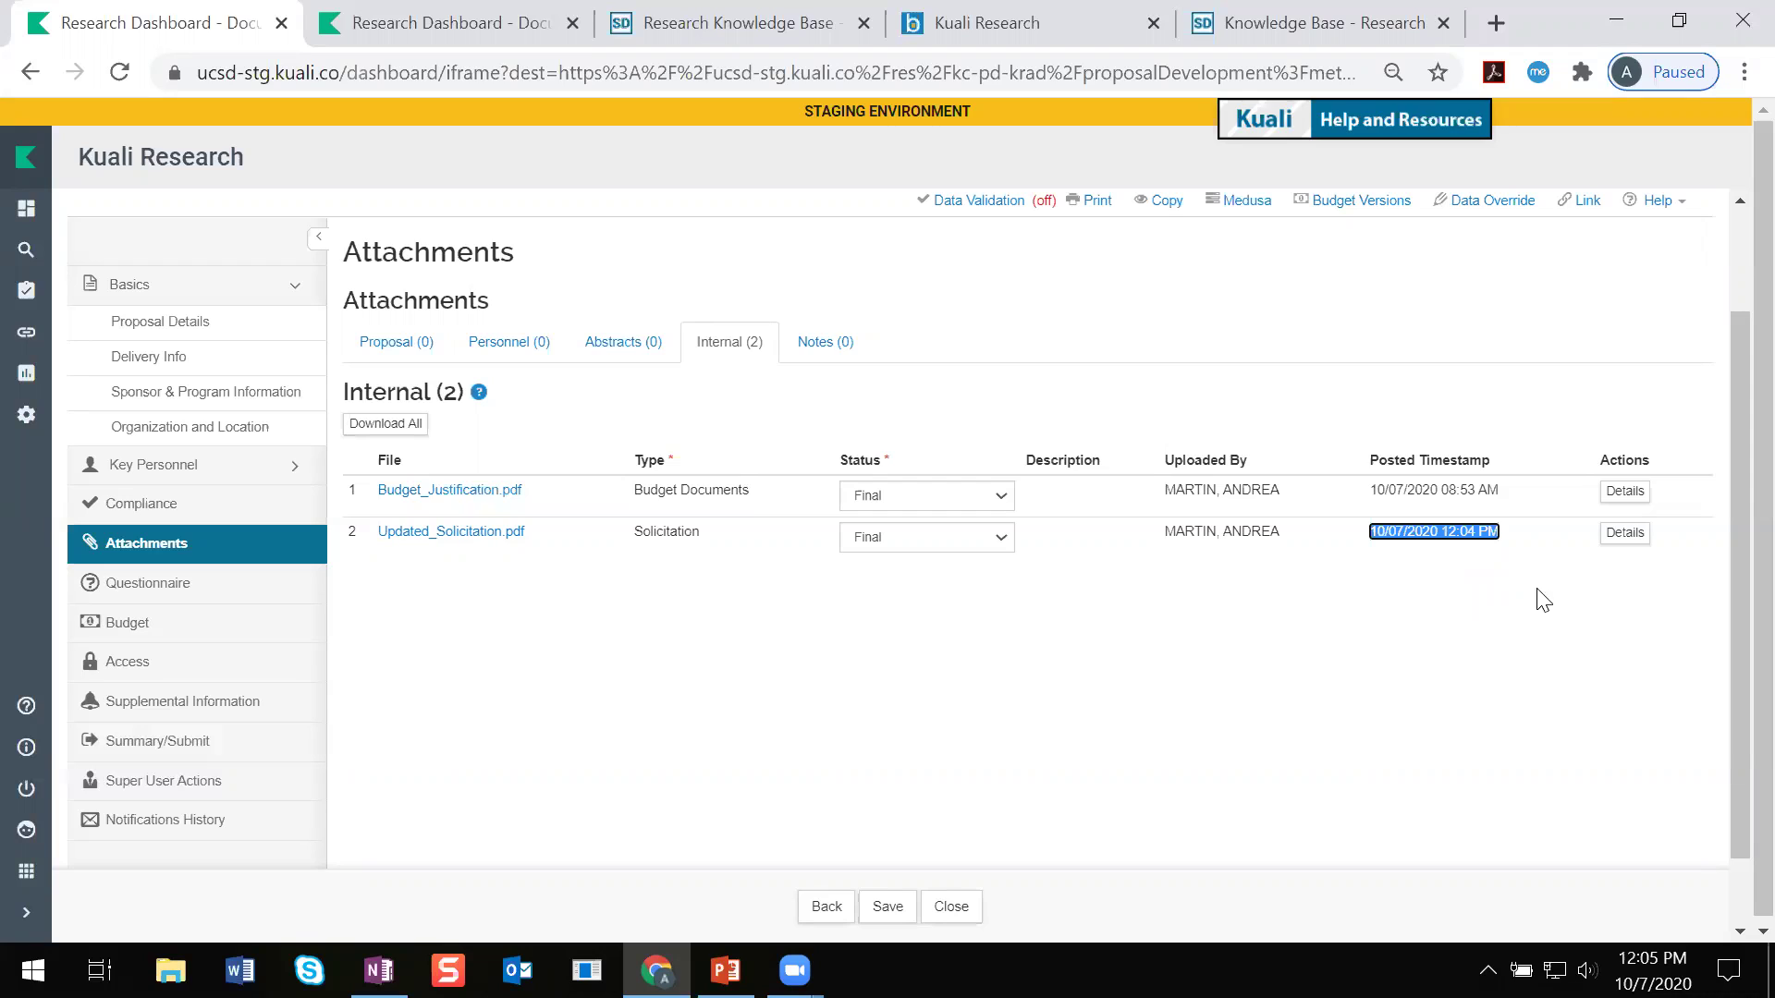
click(1470, 639)
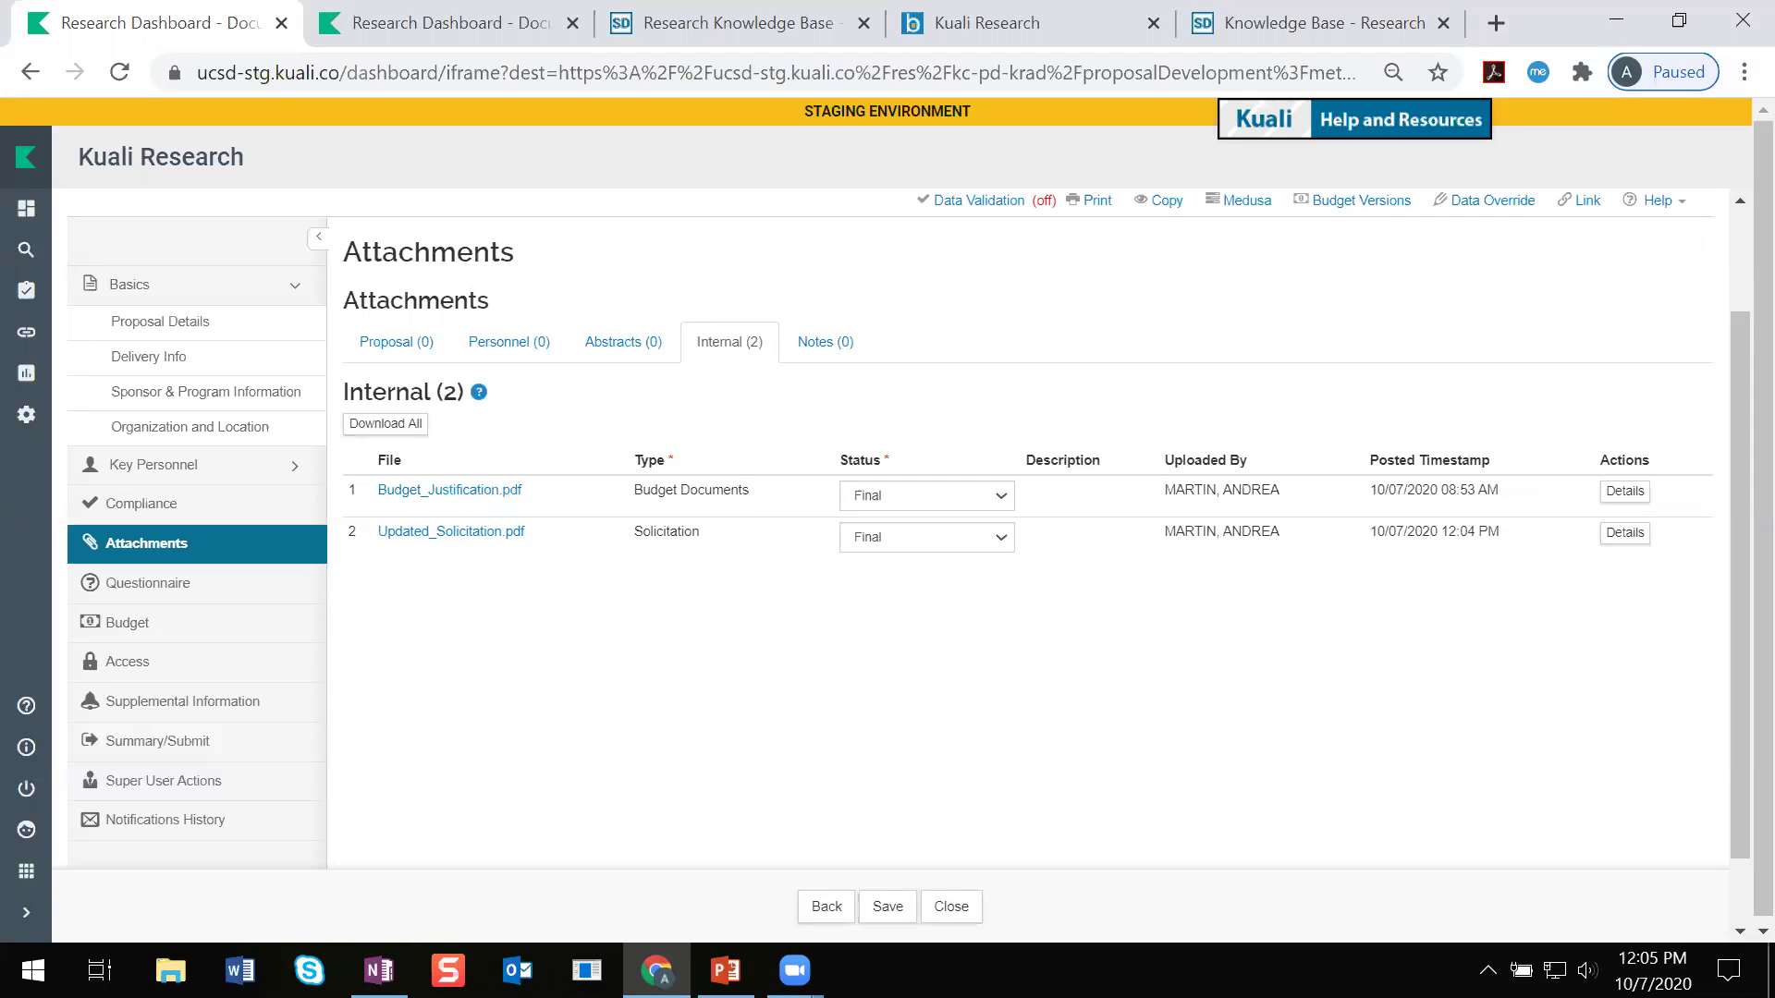
Step: Stay on the proposal when warned about unsaved data and save the document
key(alt+Tab)
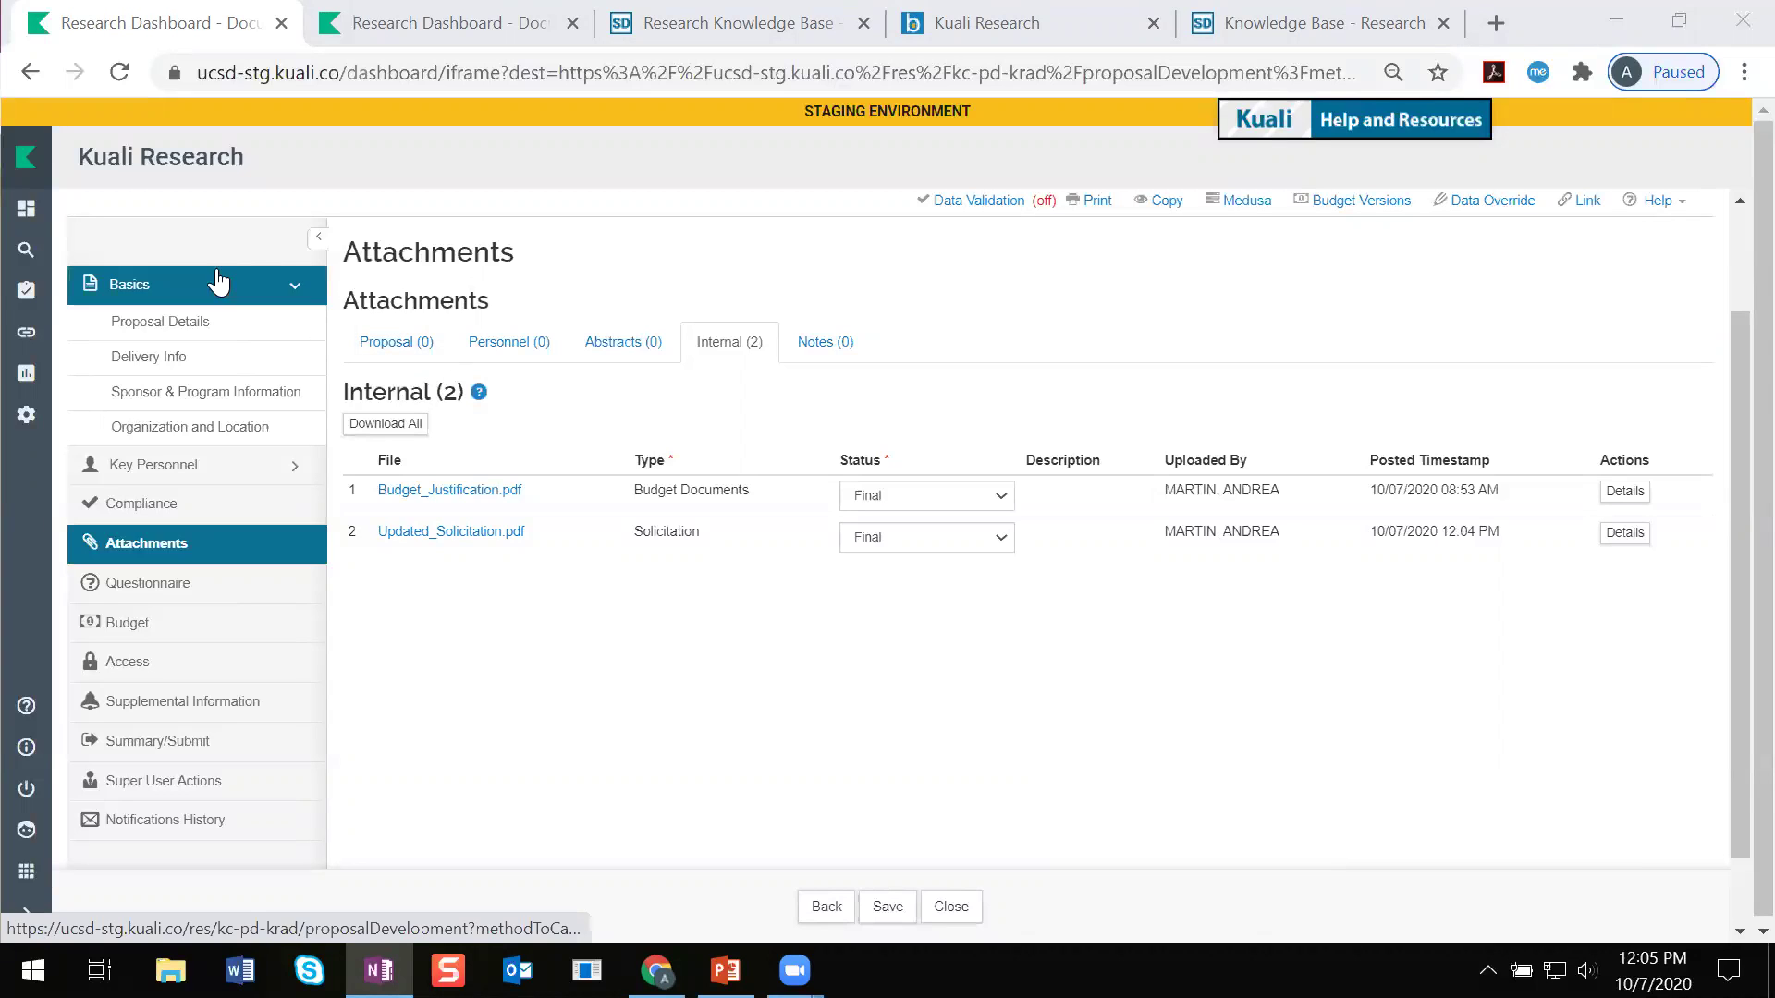
click(21, 302)
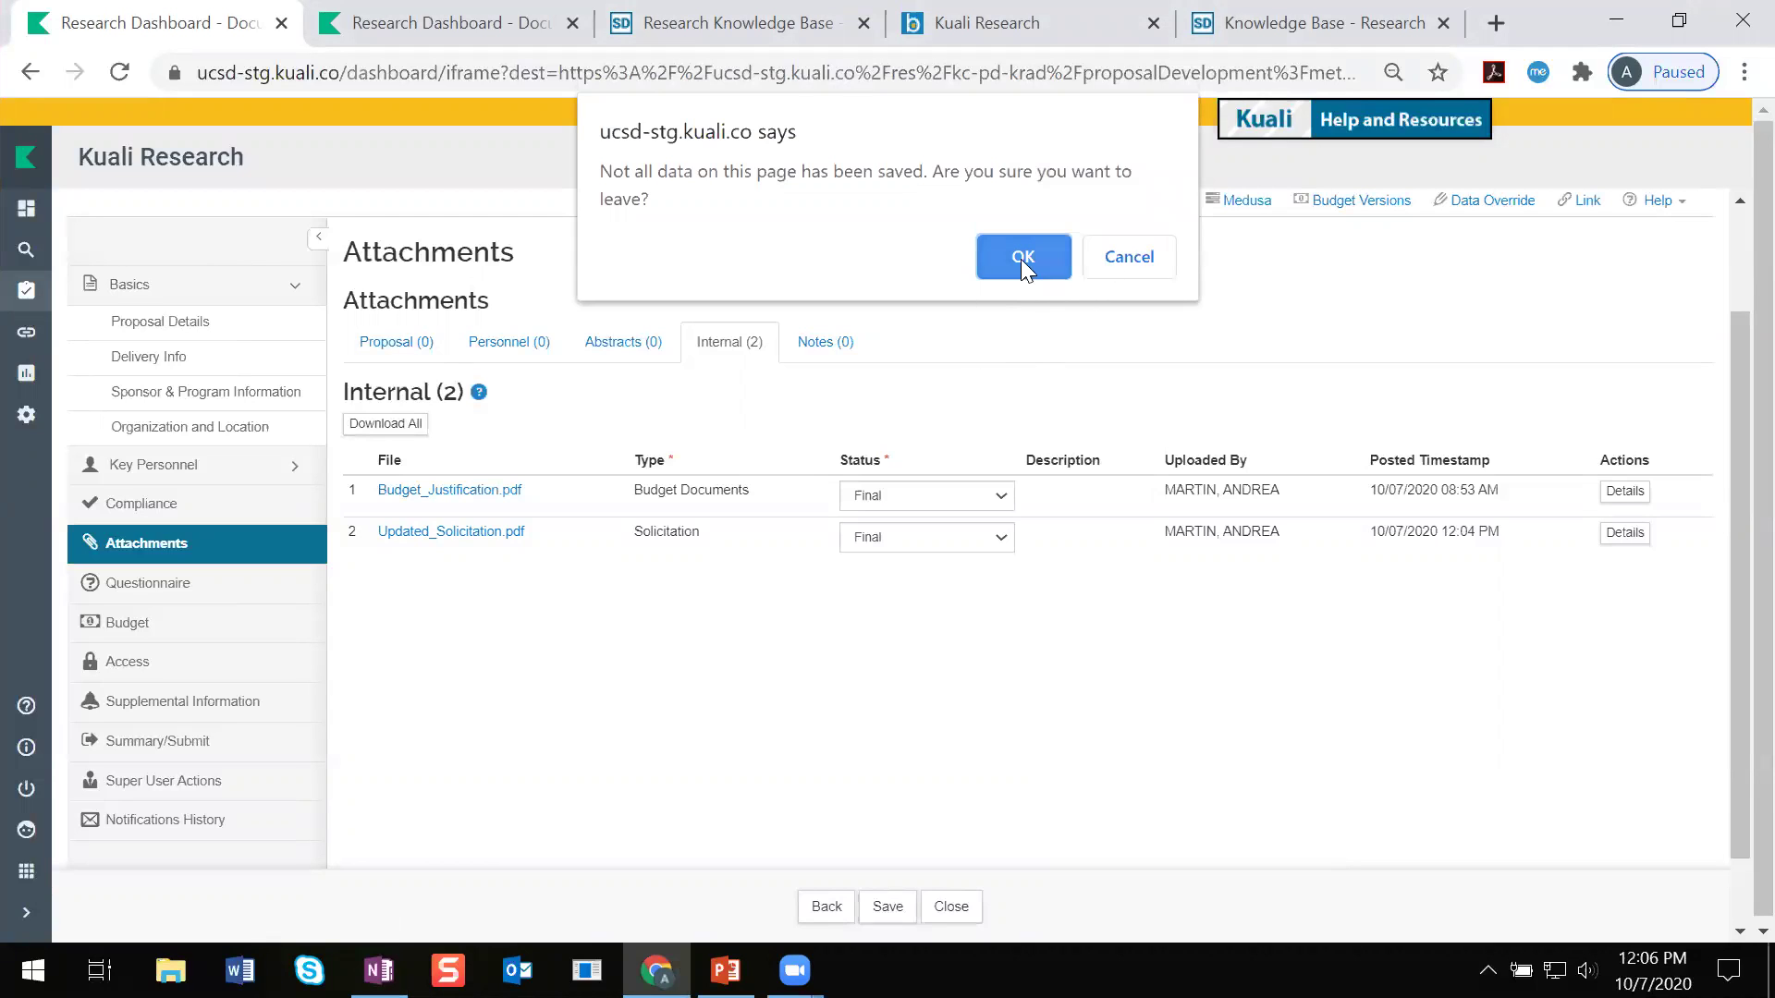
click(1120, 257)
click(888, 907)
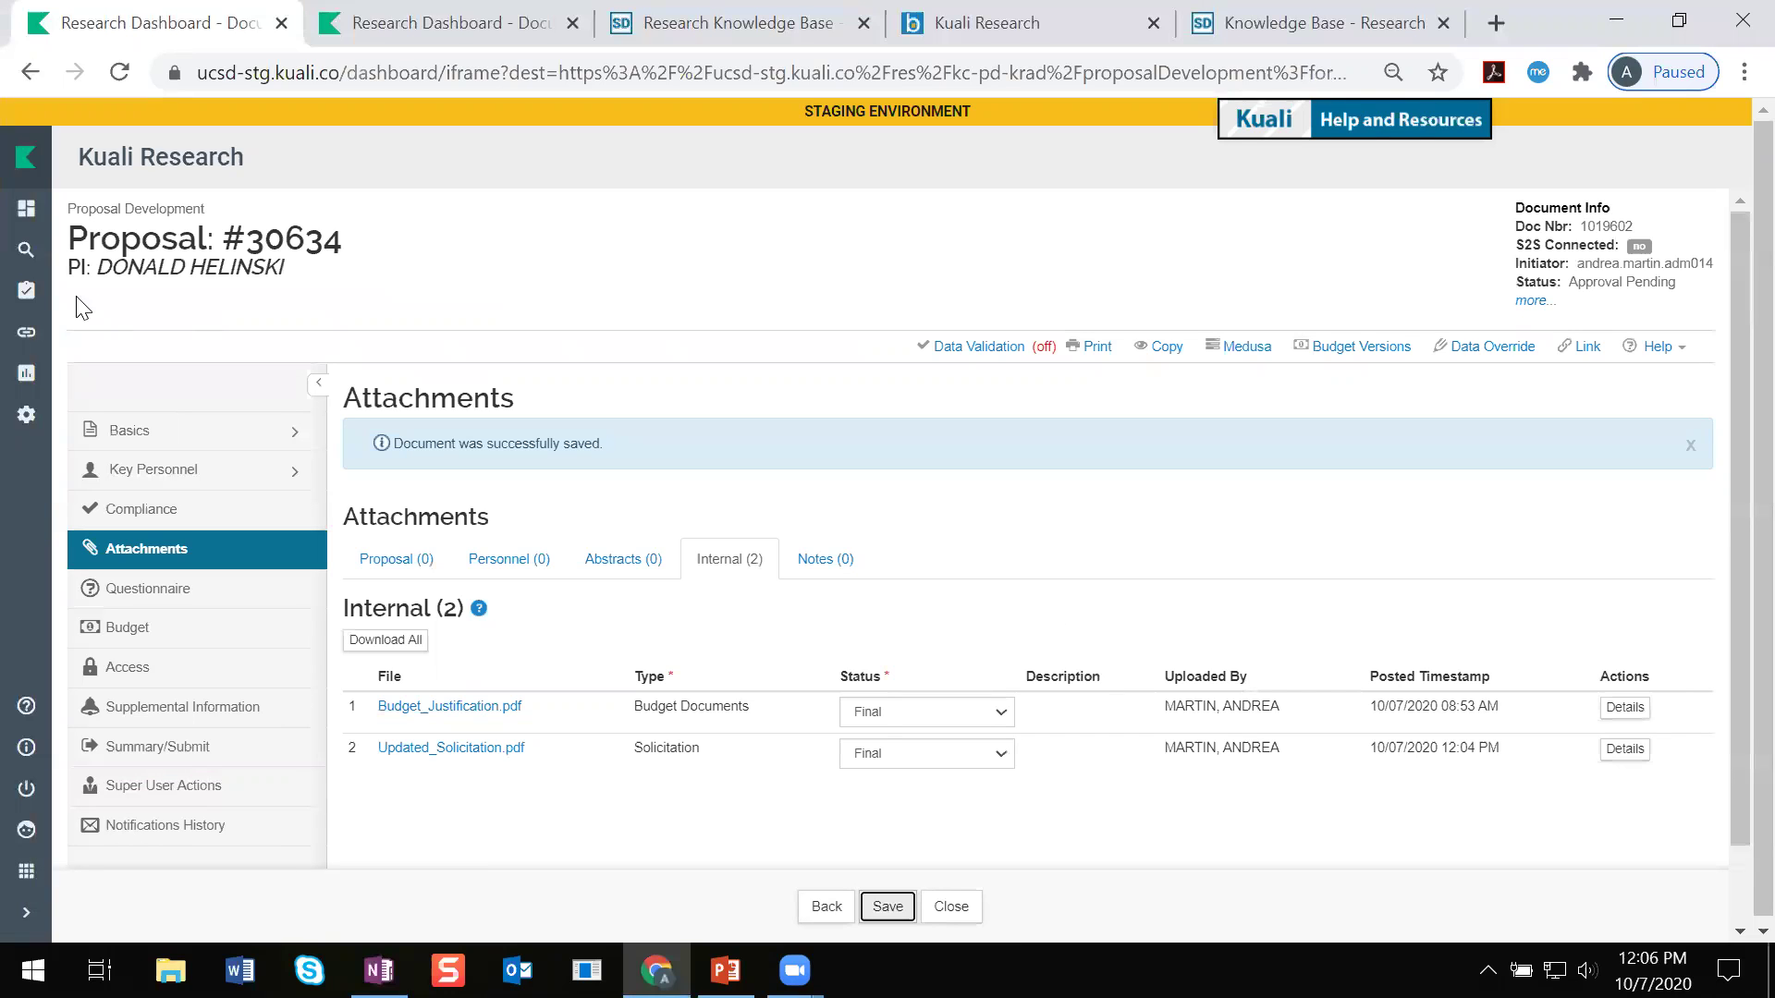
Step: Go to the common tasks and search the development proposals for proposal number 30633
click(26, 291)
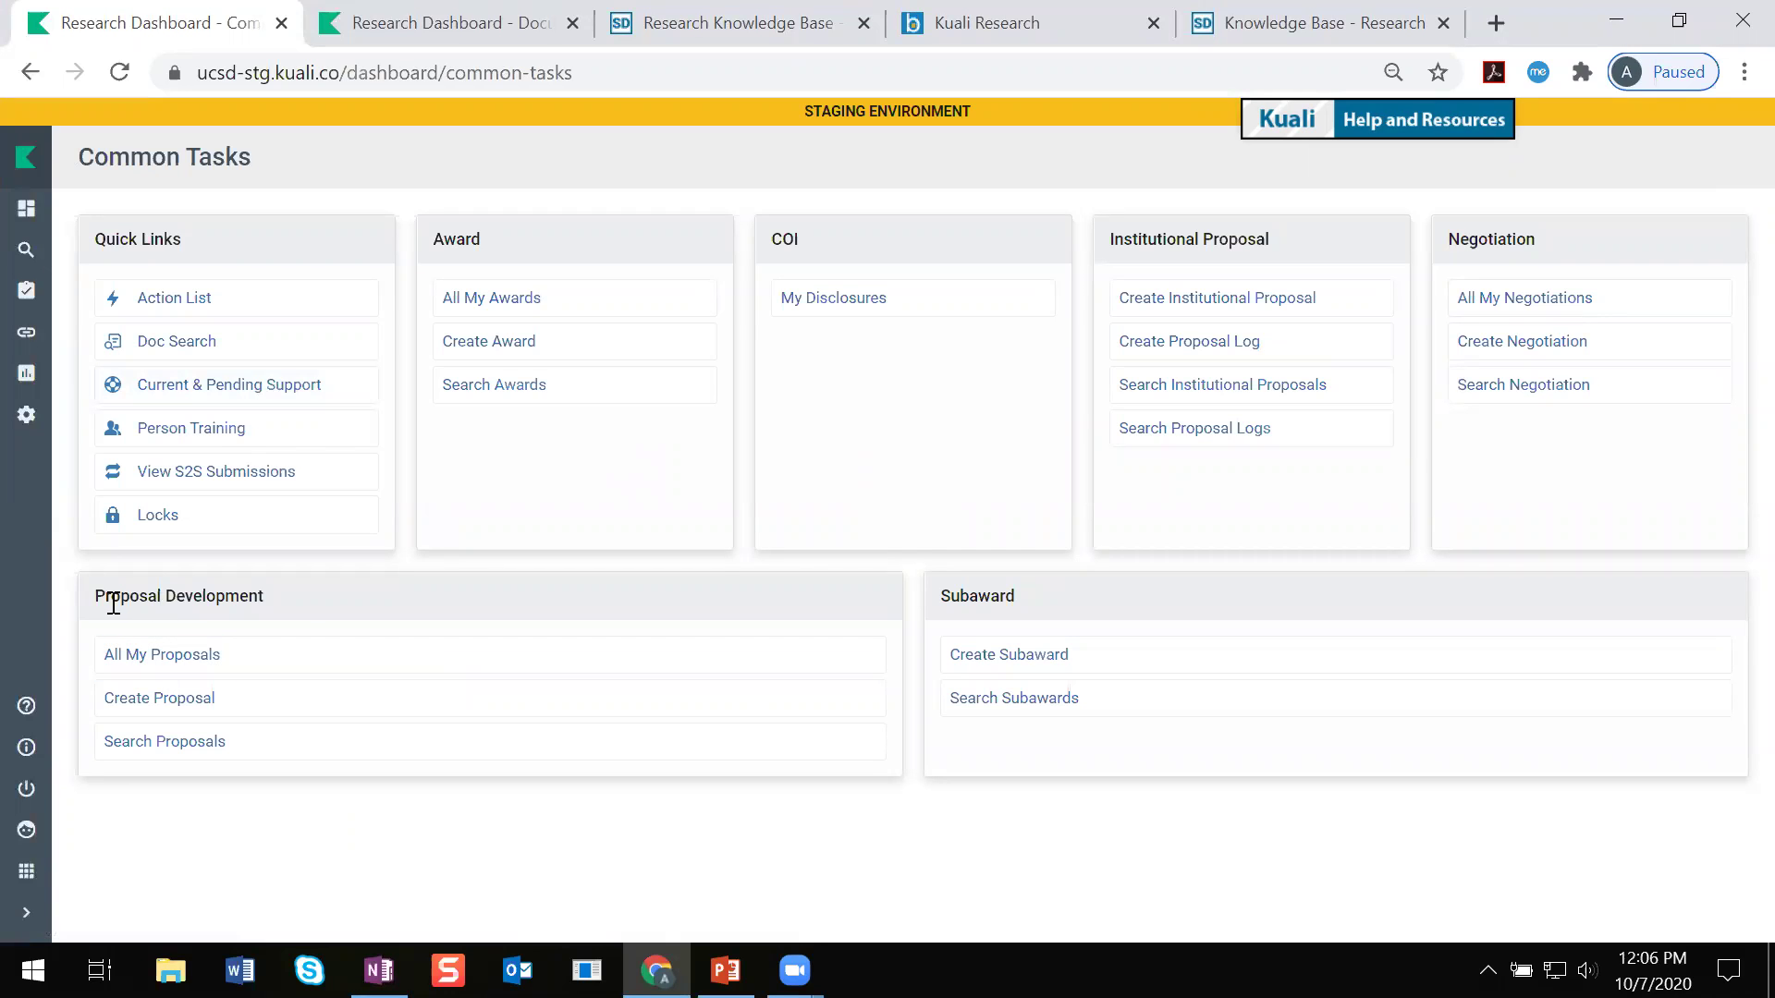
drag(97, 597, 296, 617)
click(295, 614)
click(168, 747)
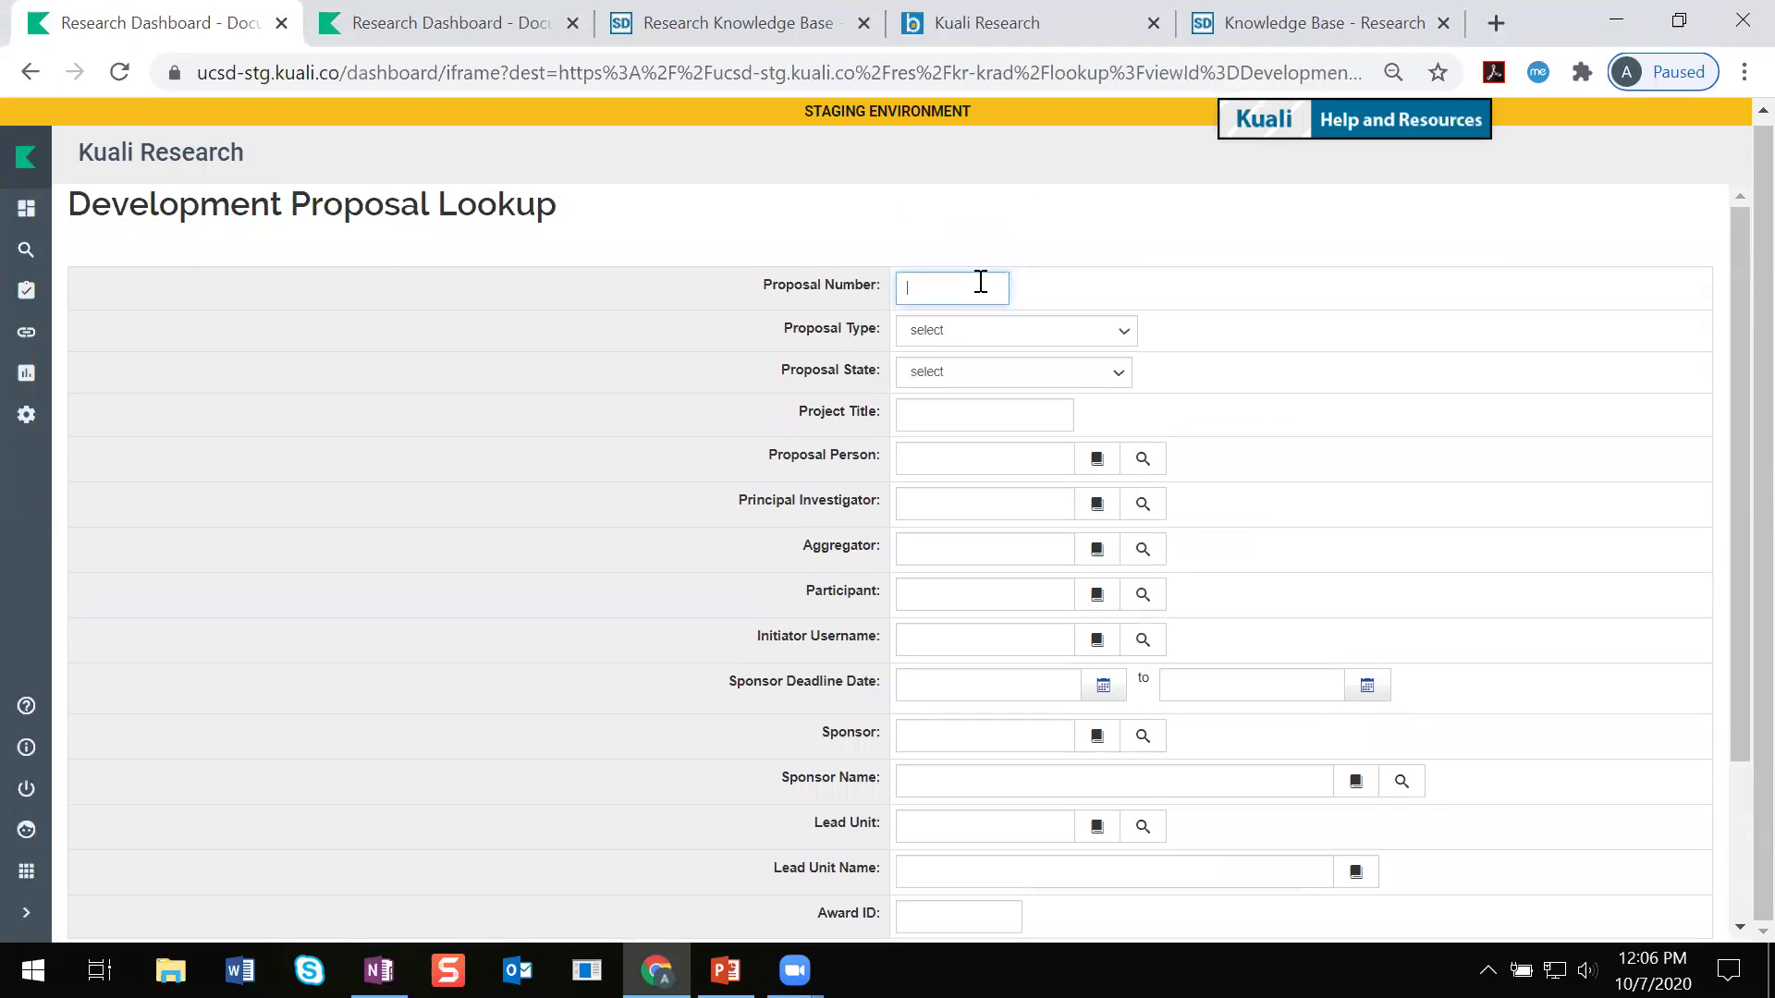
text(30)
text(633)
scroll(998, 345, down, 3)
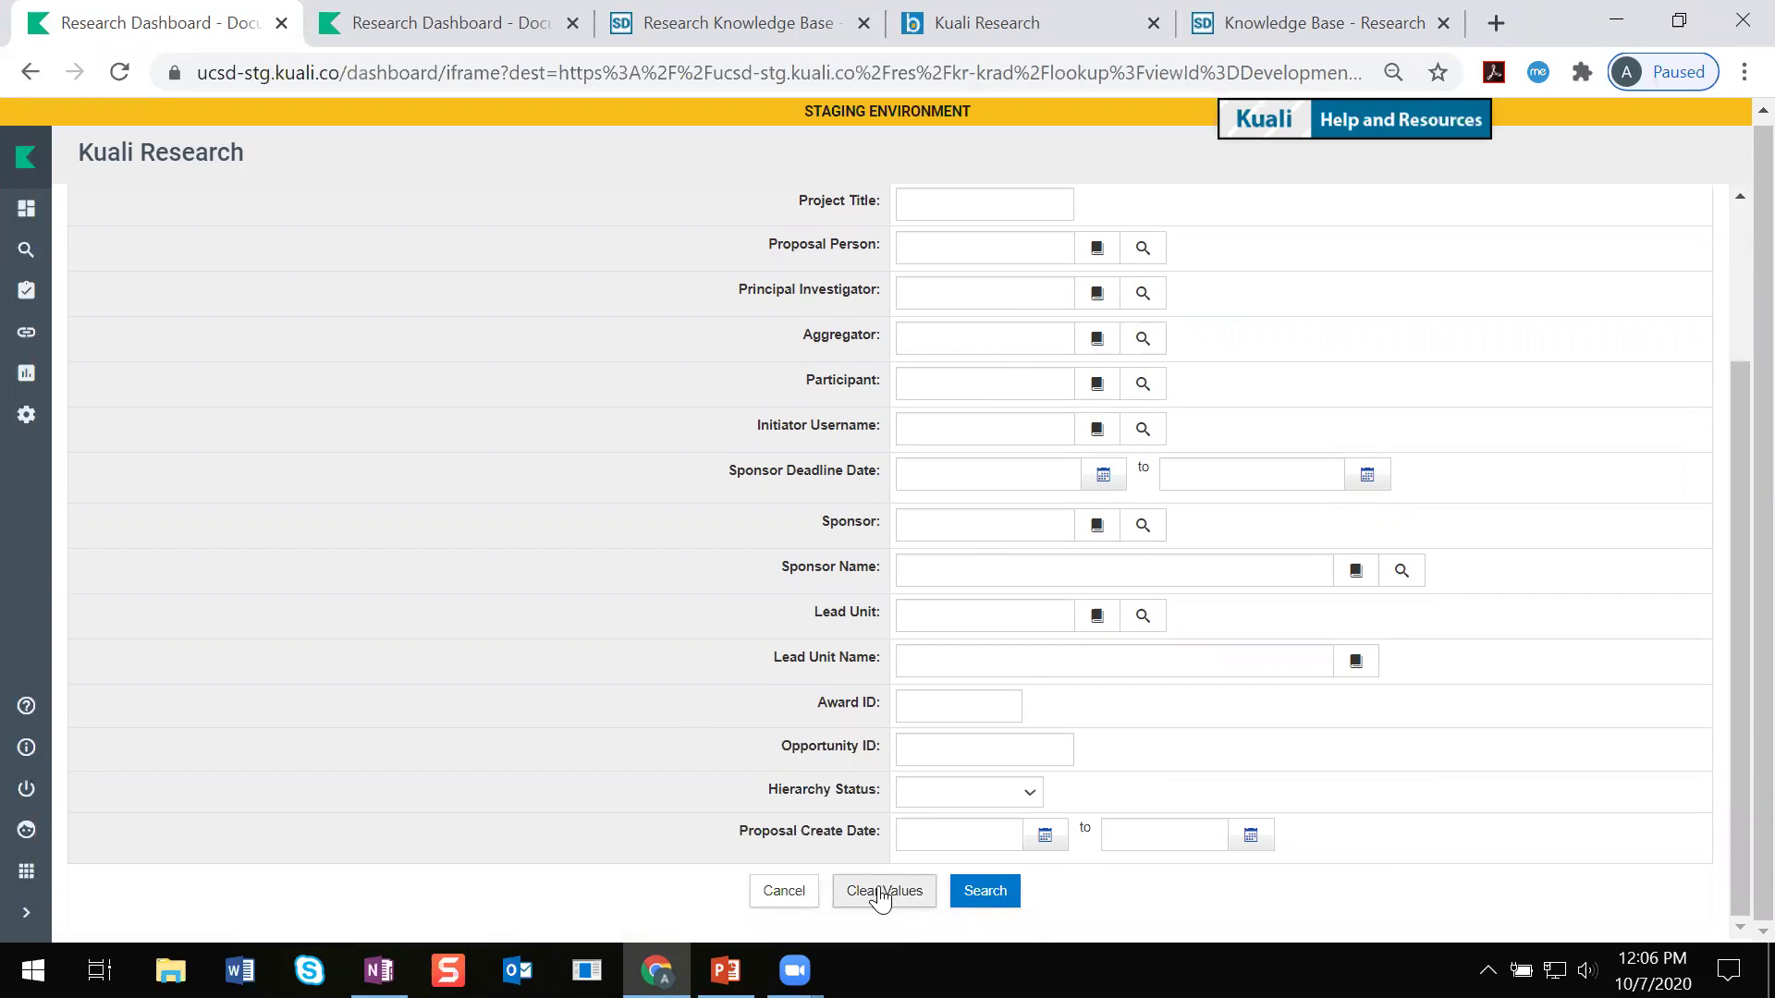
click(980, 895)
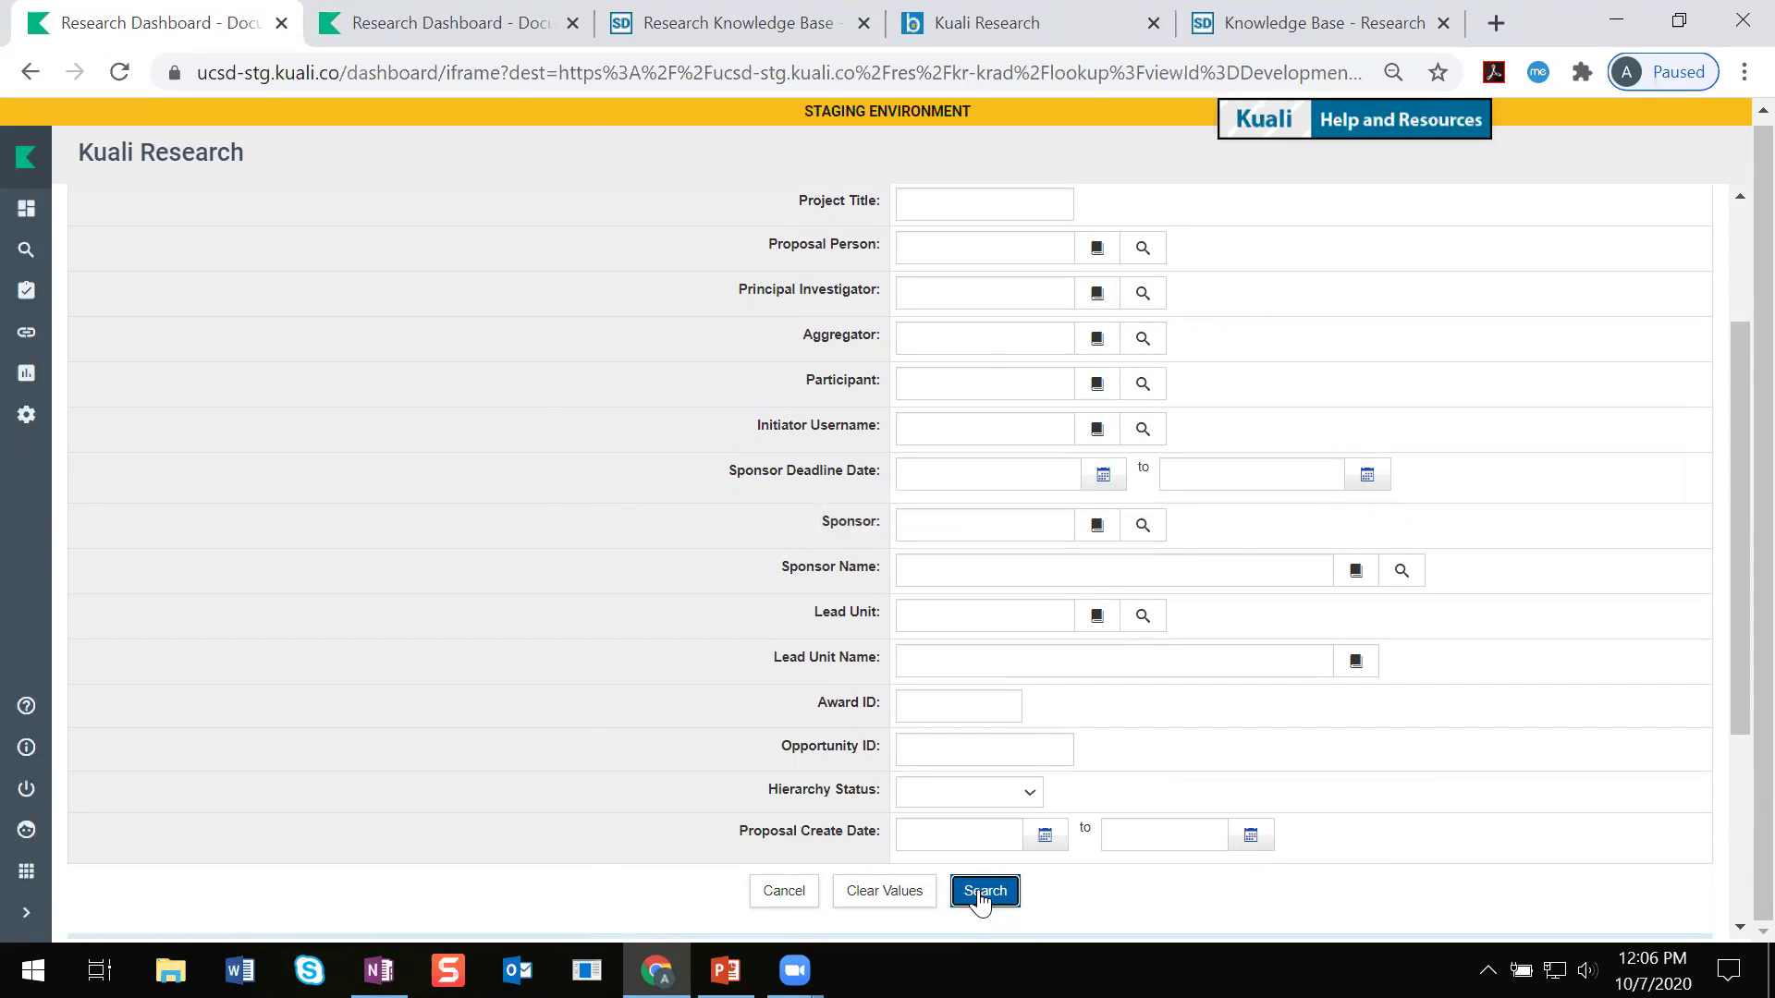
scroll(1208, 804, down, 4)
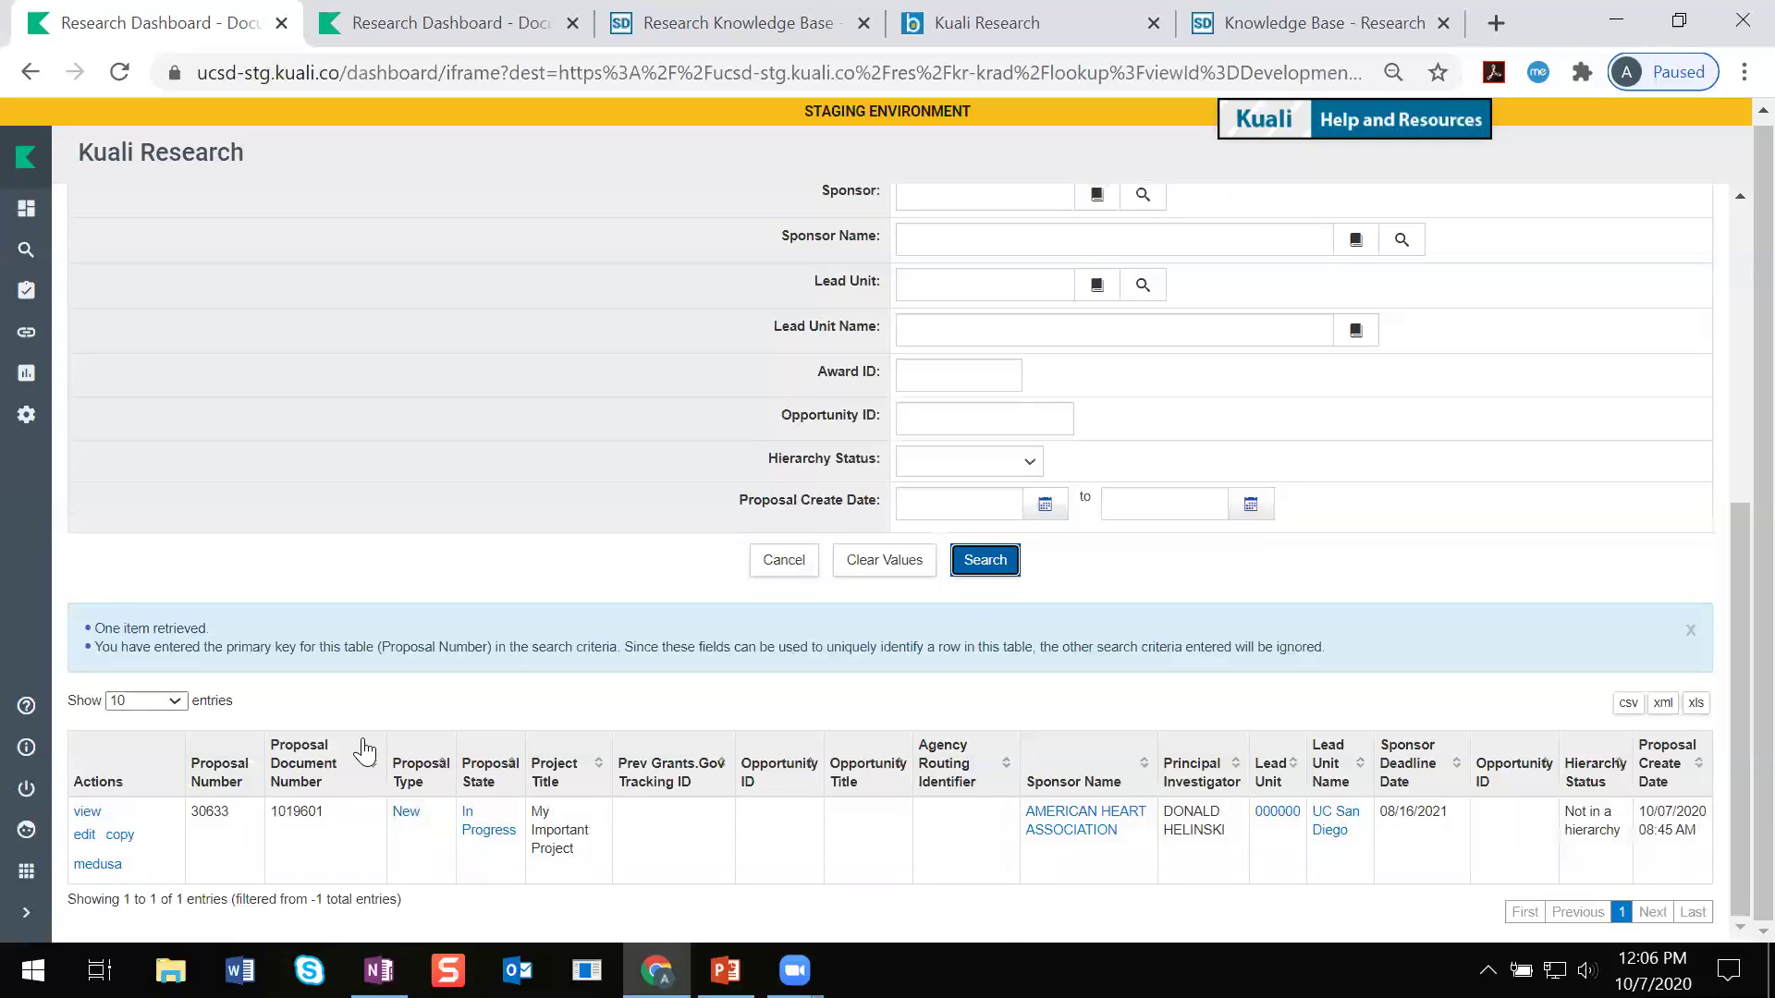
Step: Open proposal 30633 in view mode in a new browser tab and look through its proposal details
drag(76, 779, 154, 782)
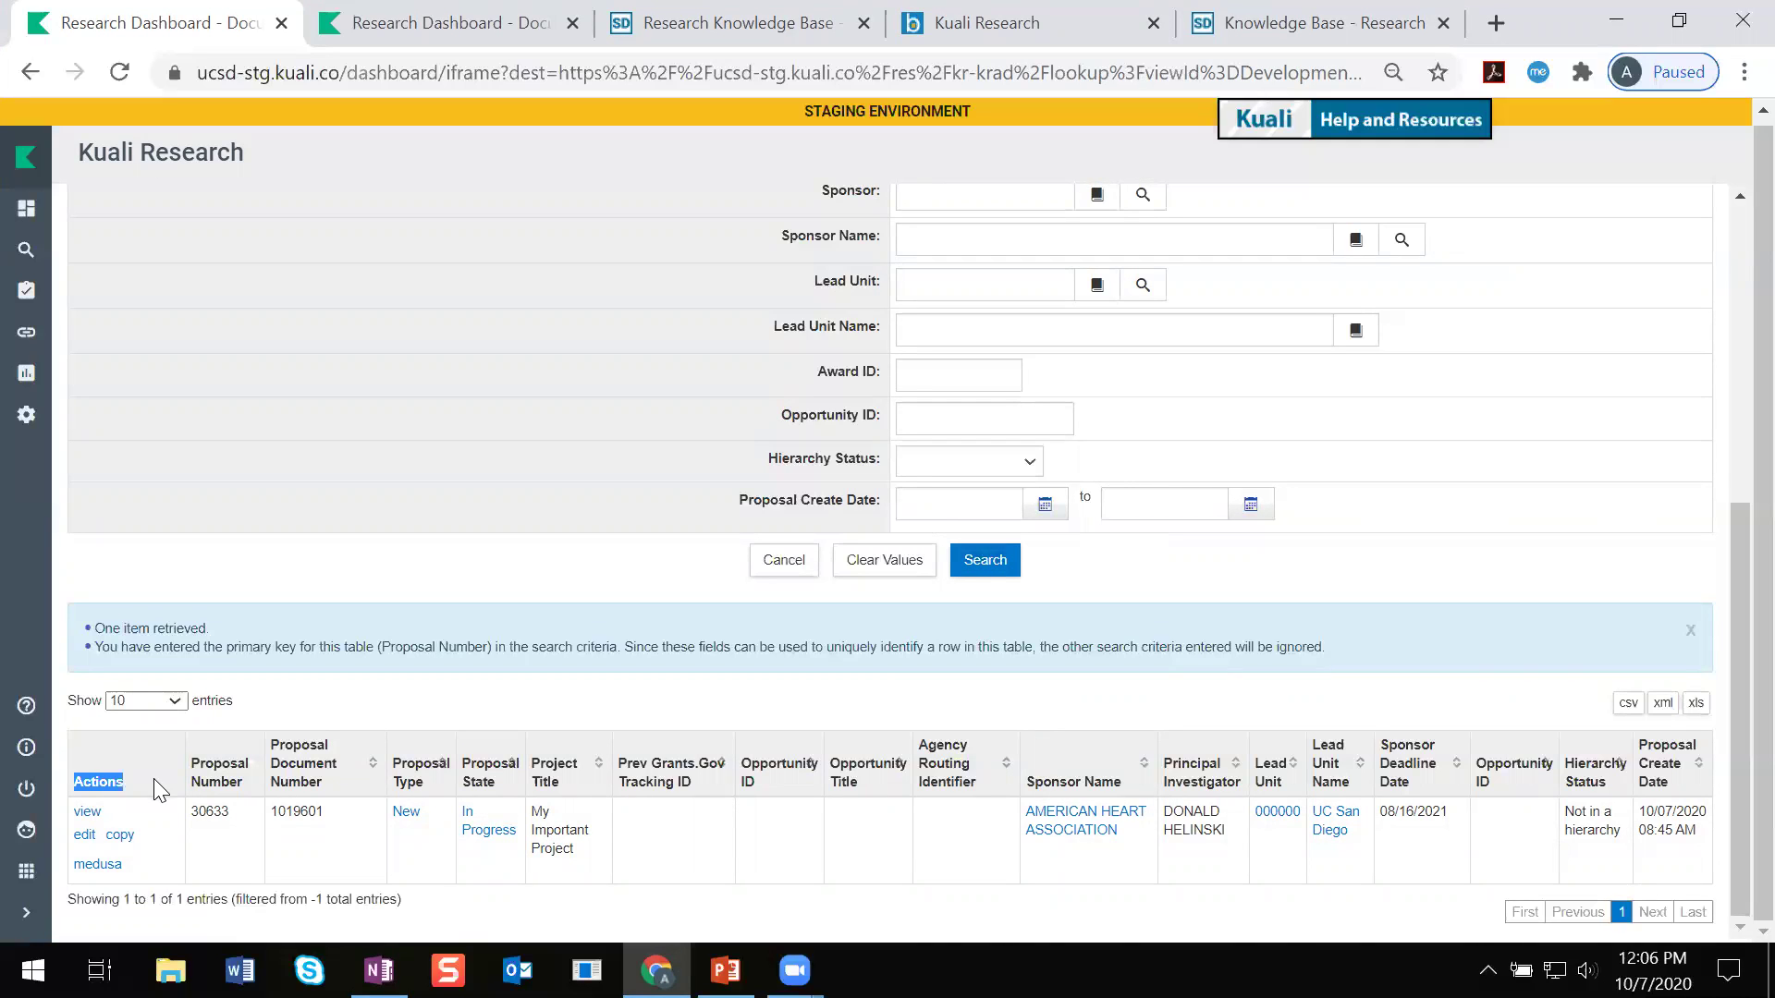
click(151, 775)
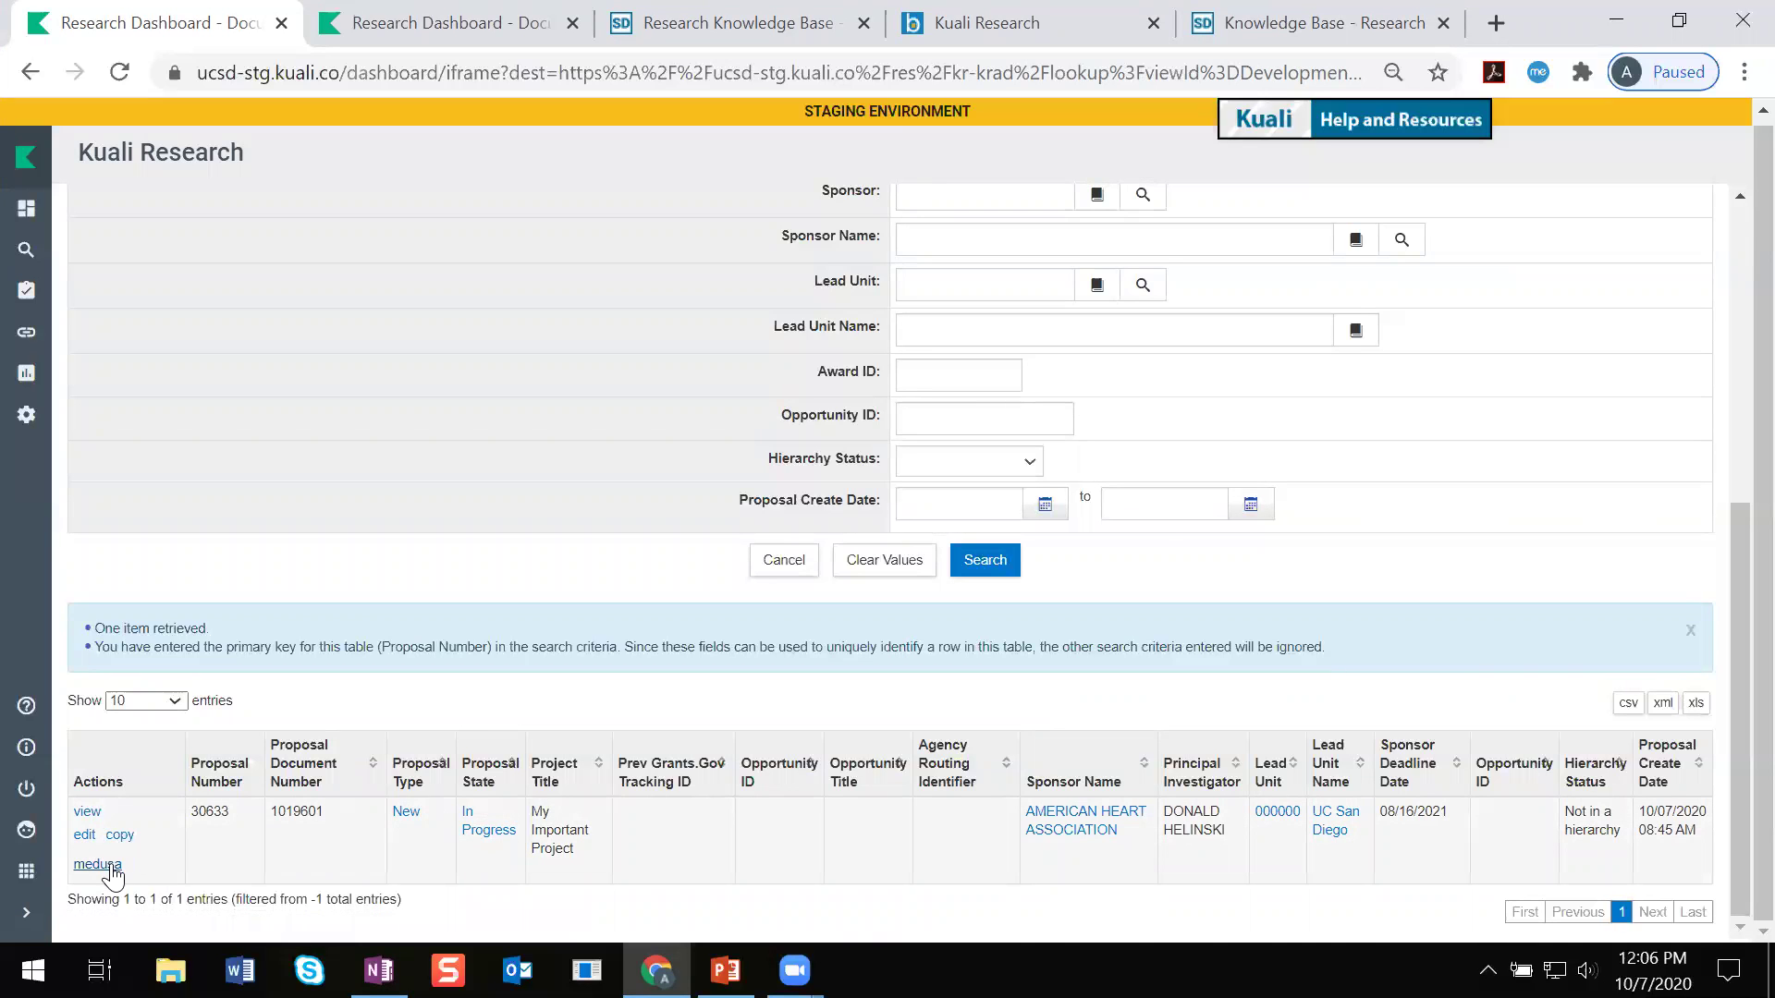
right_click(94, 818)
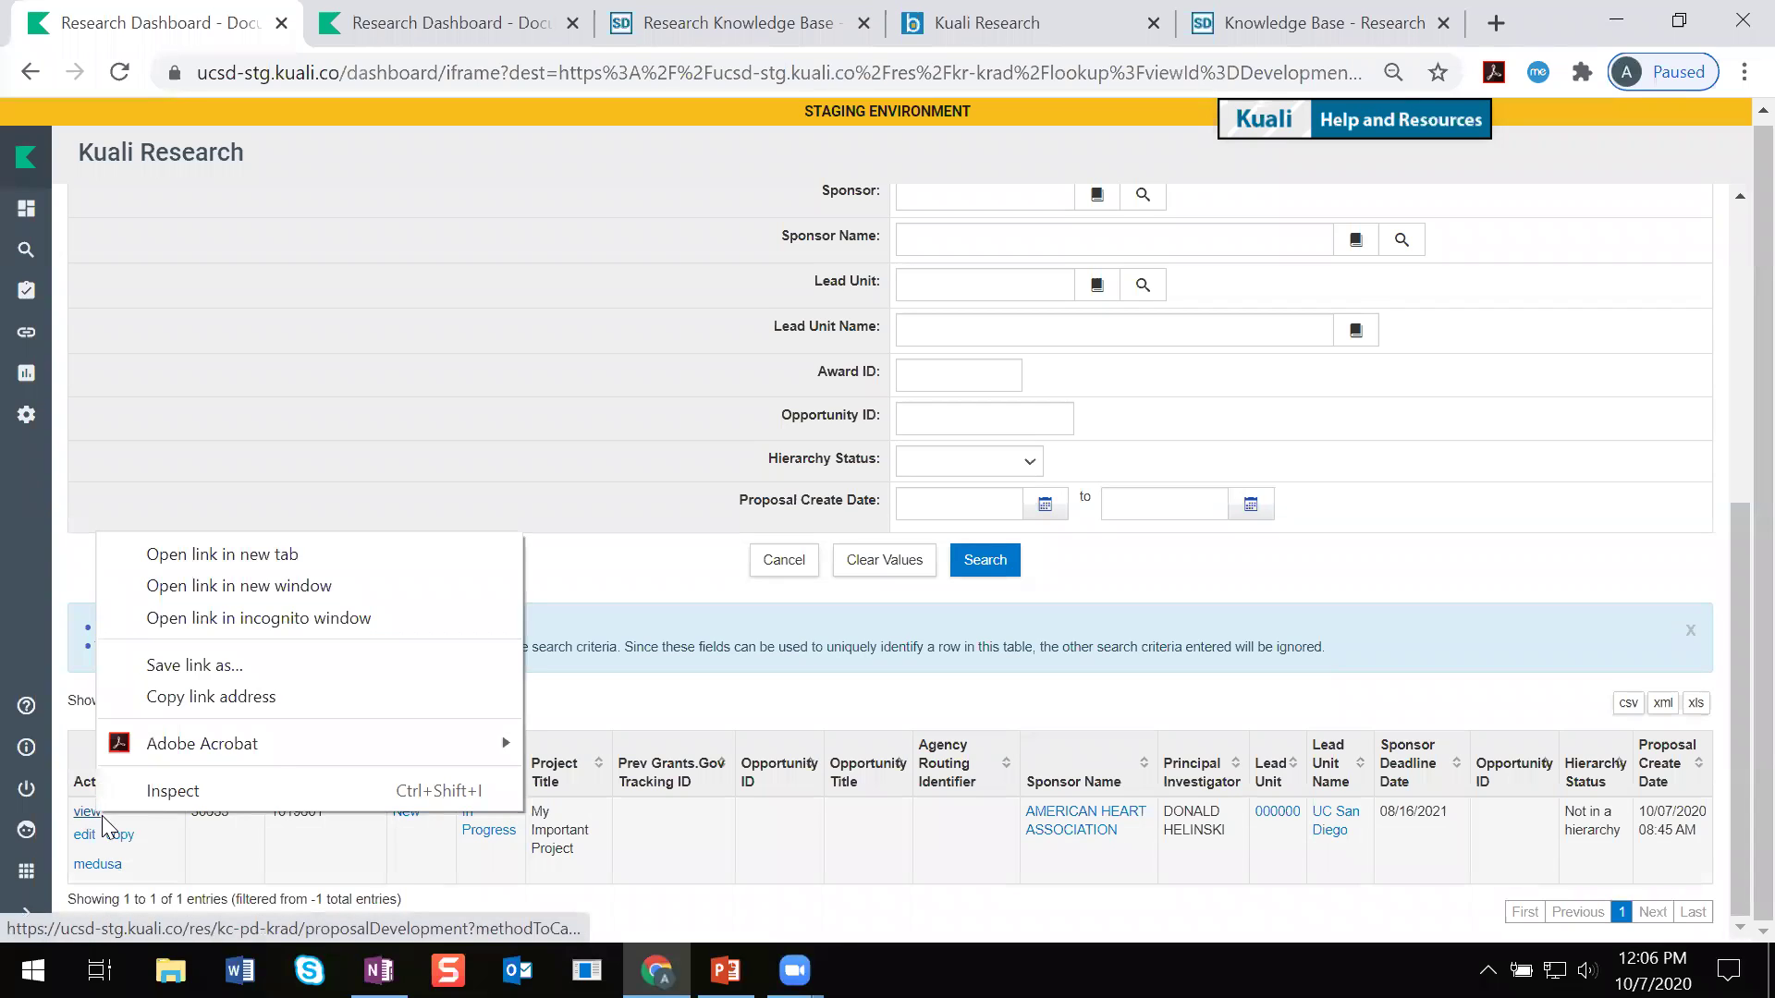
click(259, 554)
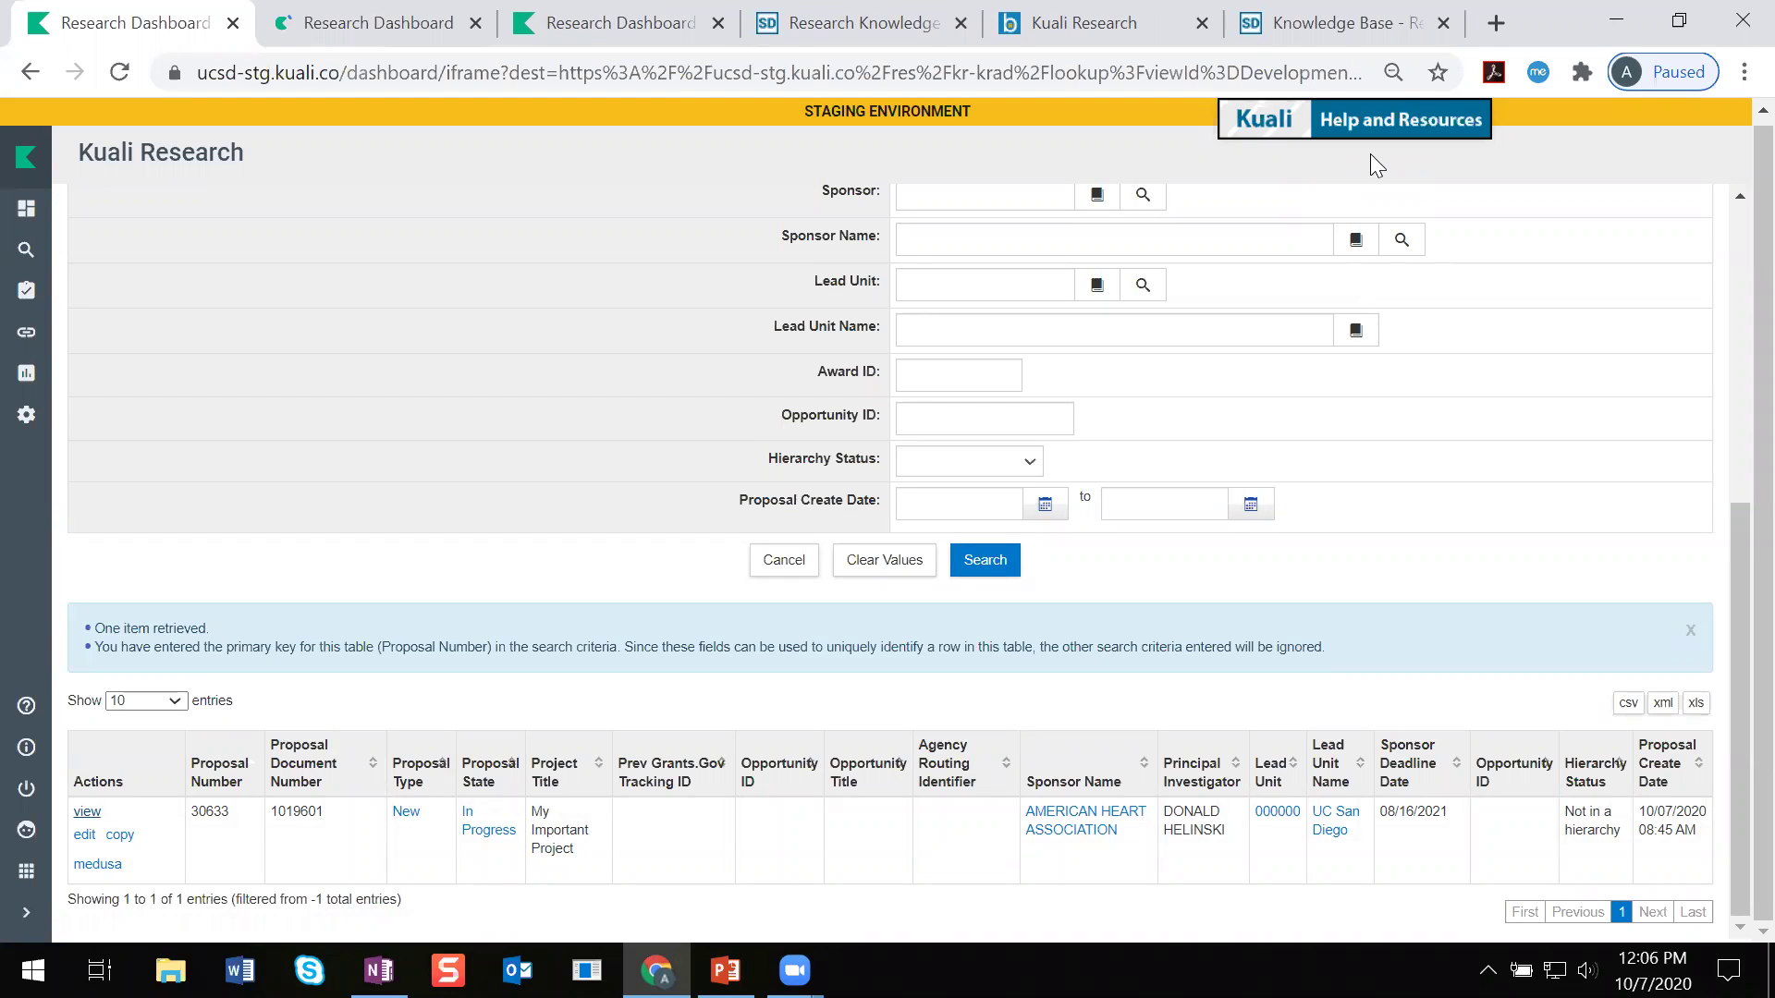
click(425, 22)
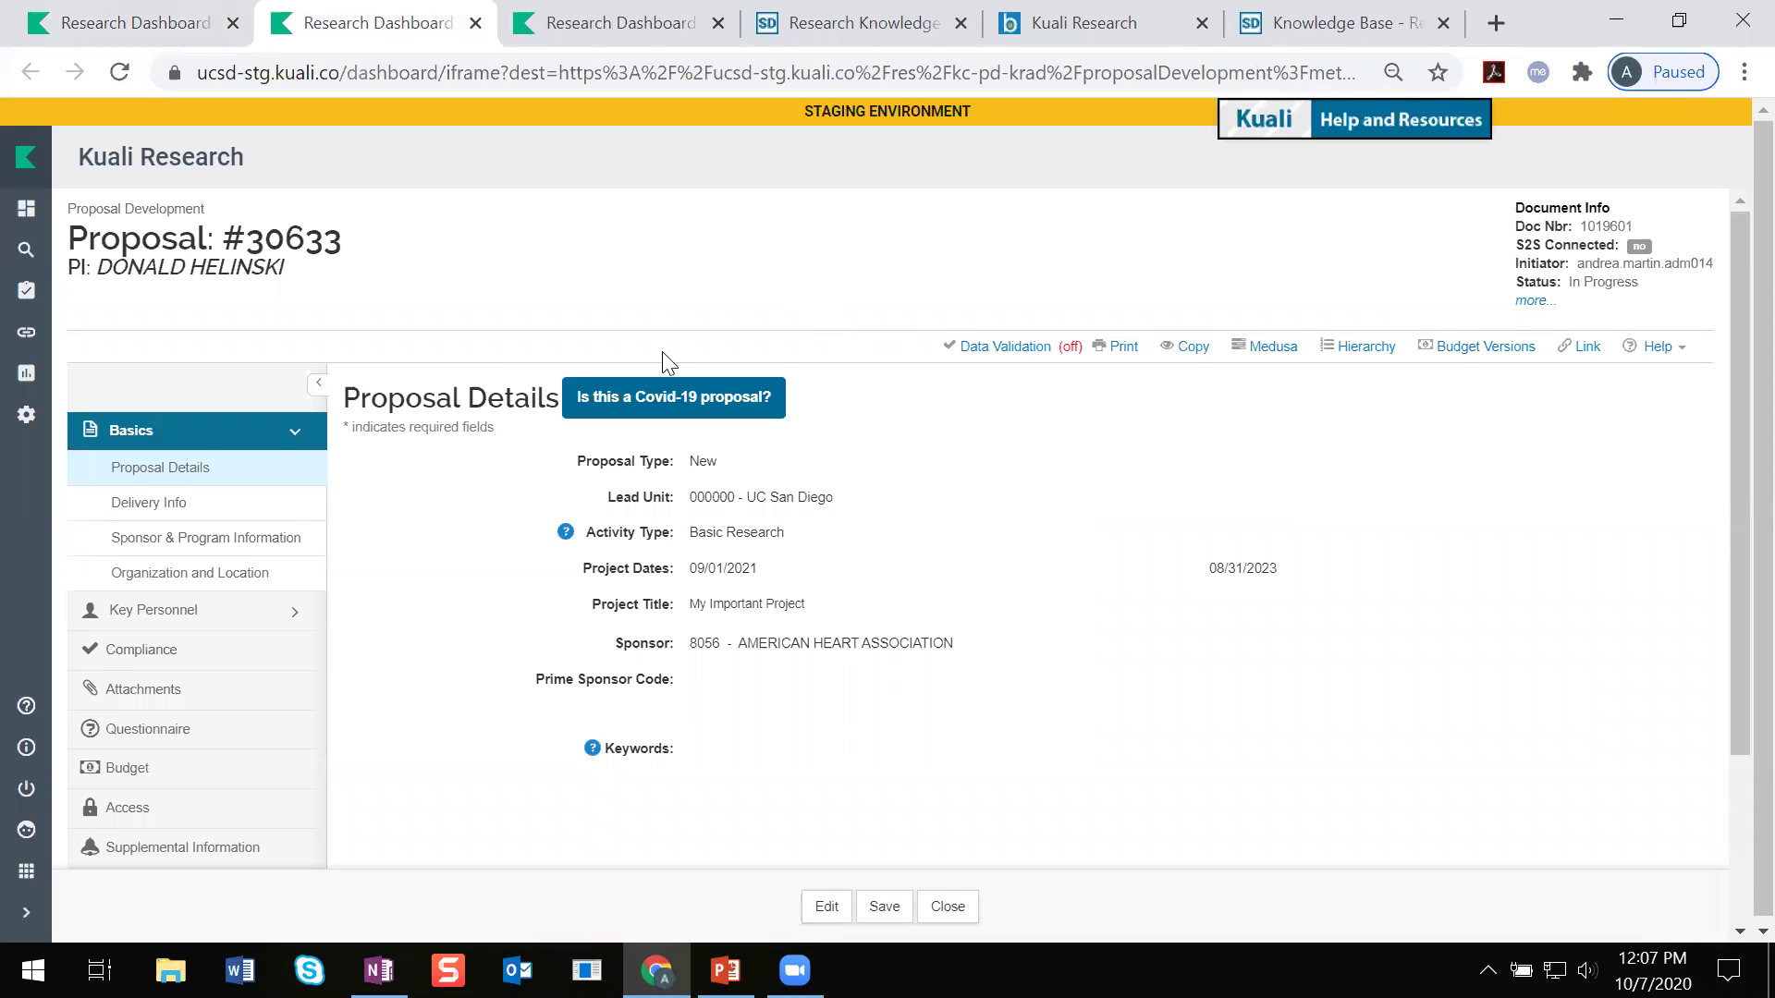
scroll(662, 351, down, 3)
scroll(729, 499, up, 3)
Step: Return to the proposal lookup results and open proposal 30633 in edit mode in a new browser tab
click(131, 21)
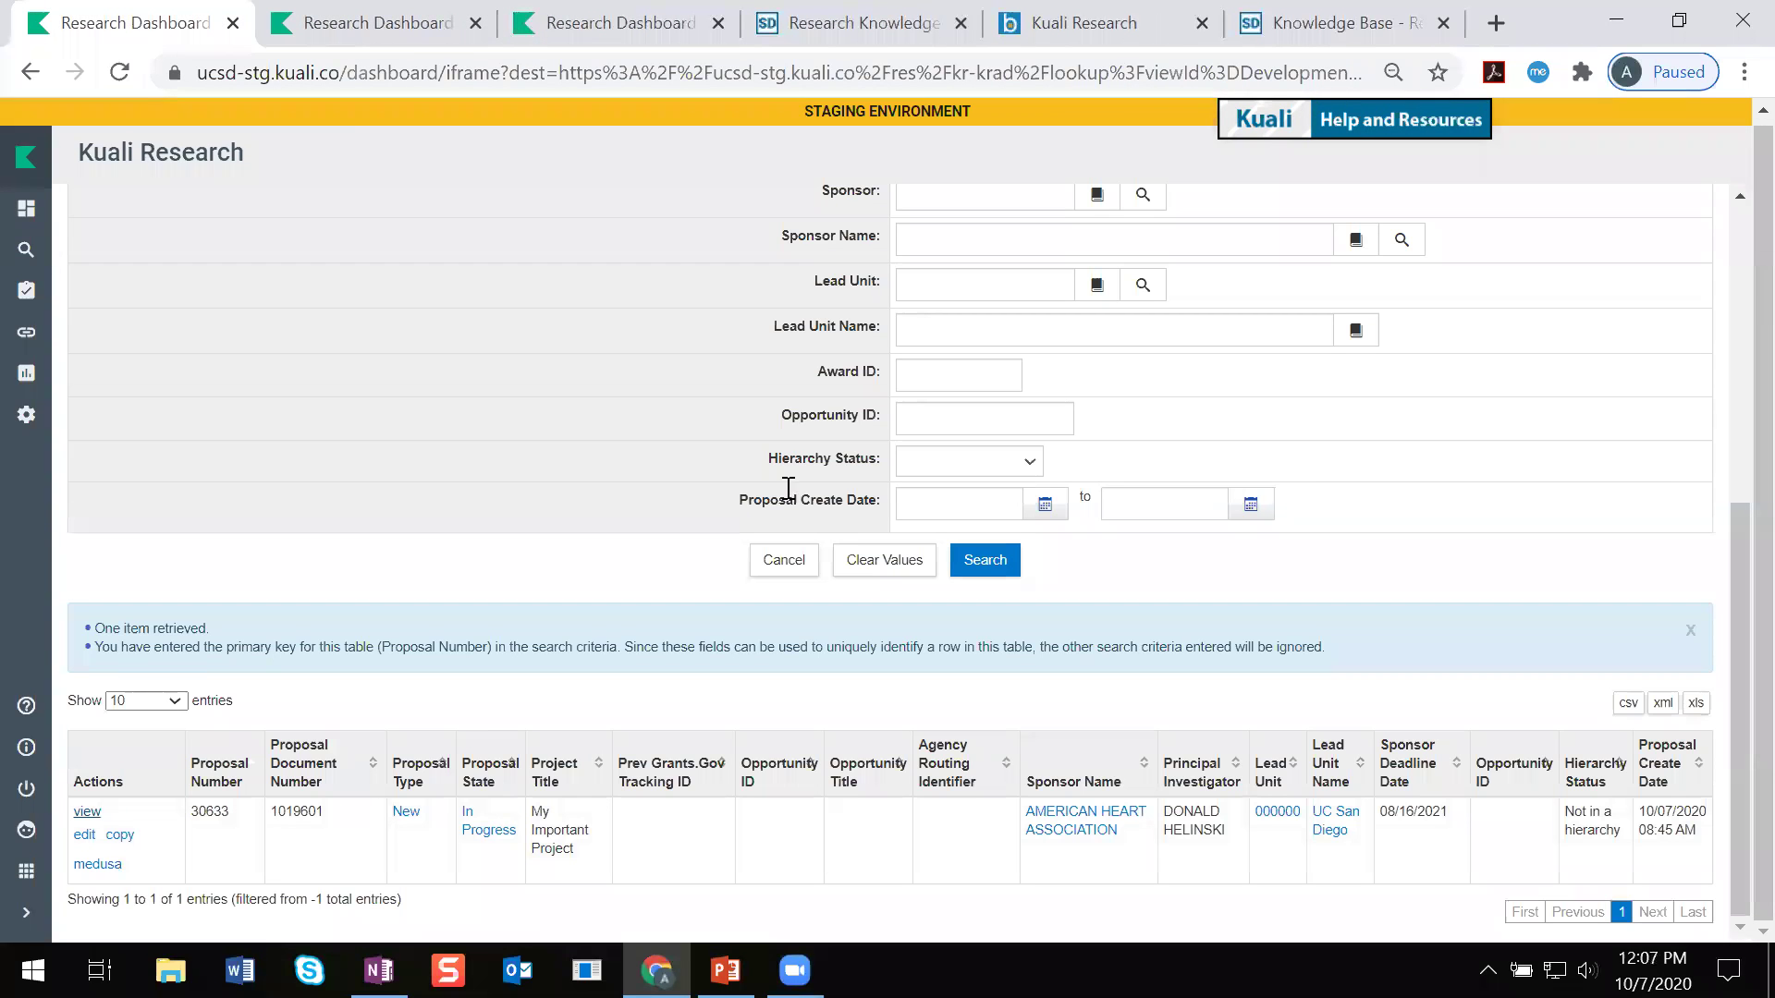
right_click(91, 846)
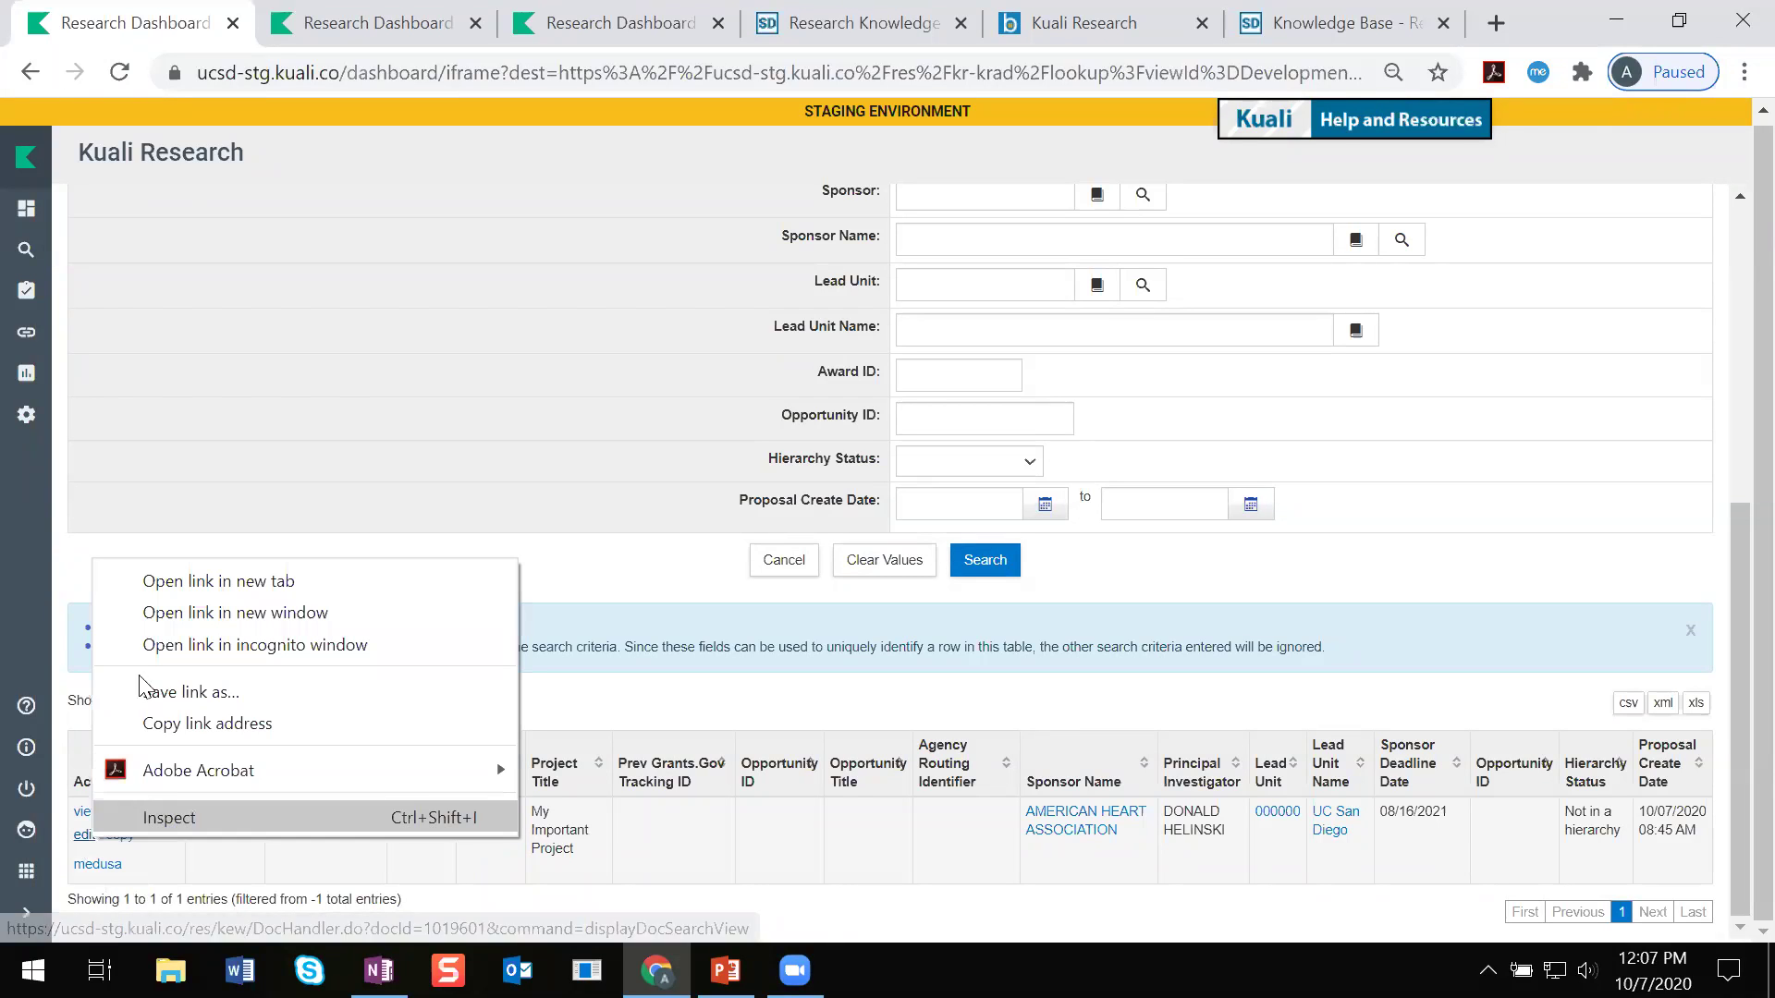
click(170, 577)
click(548, 19)
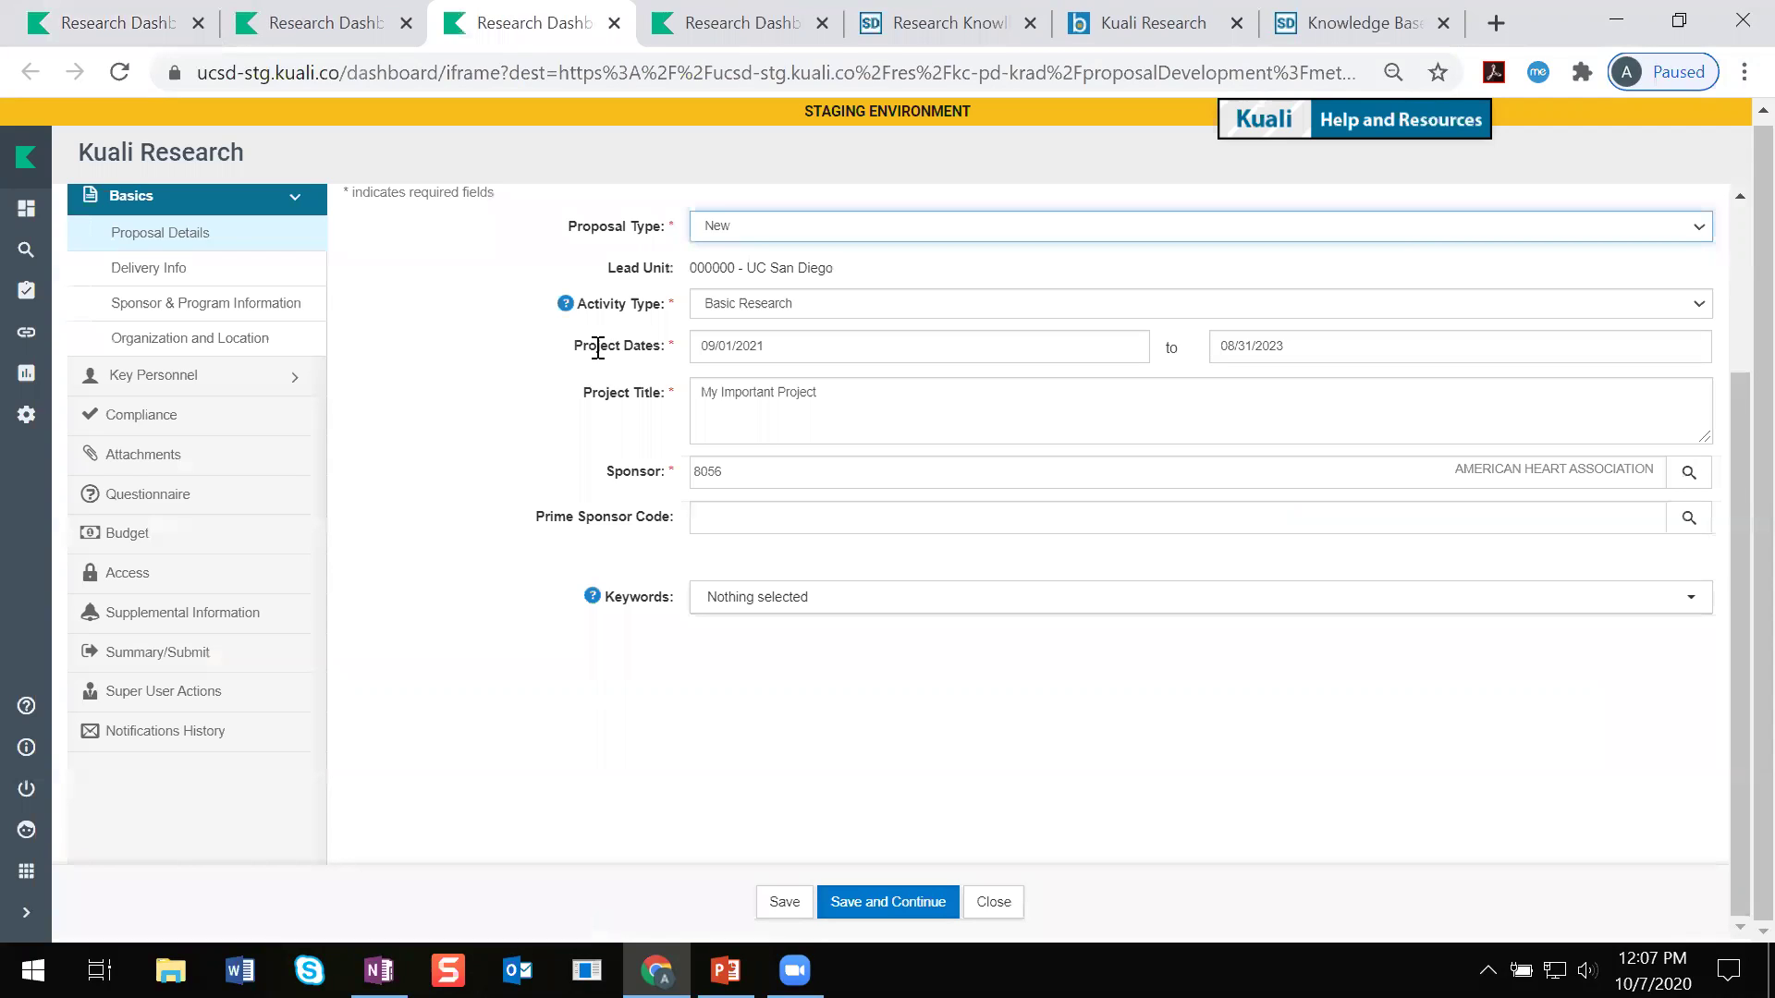
scroll(548, 412, up, 3)
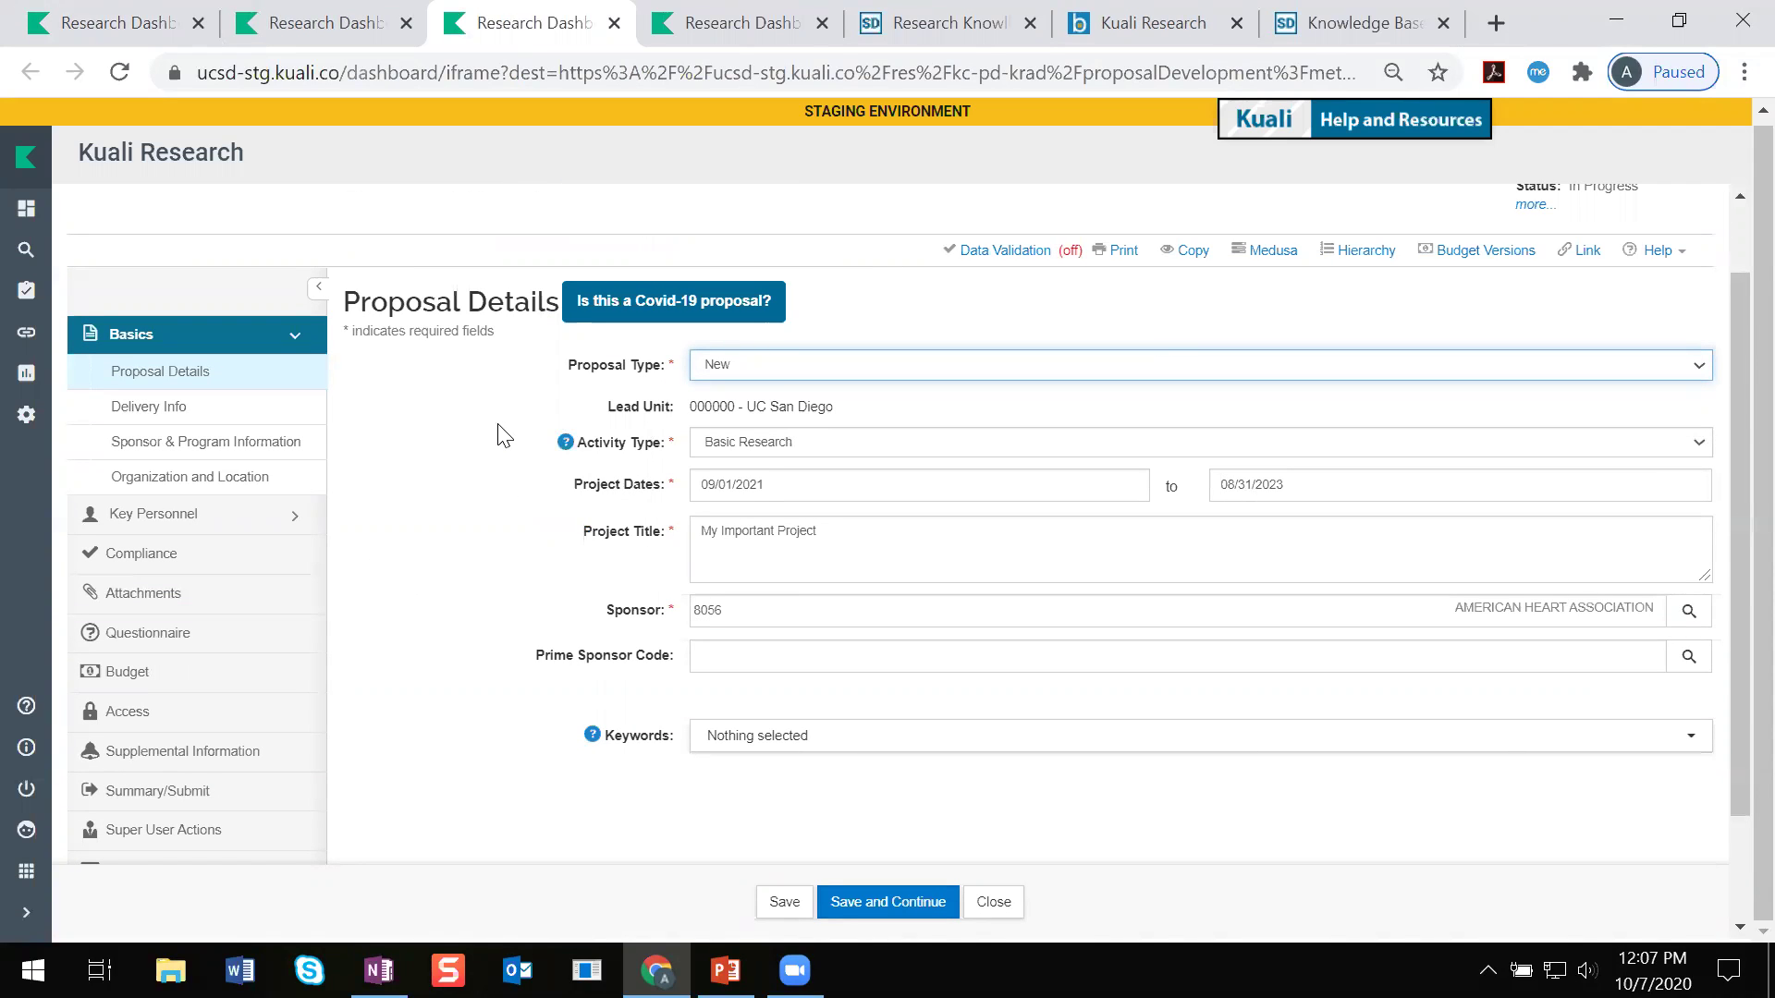
Step: Start copying proposal 30633 from its view-mode tab, choosing 000000 - UC San Diego as the lead unit
click(135, 23)
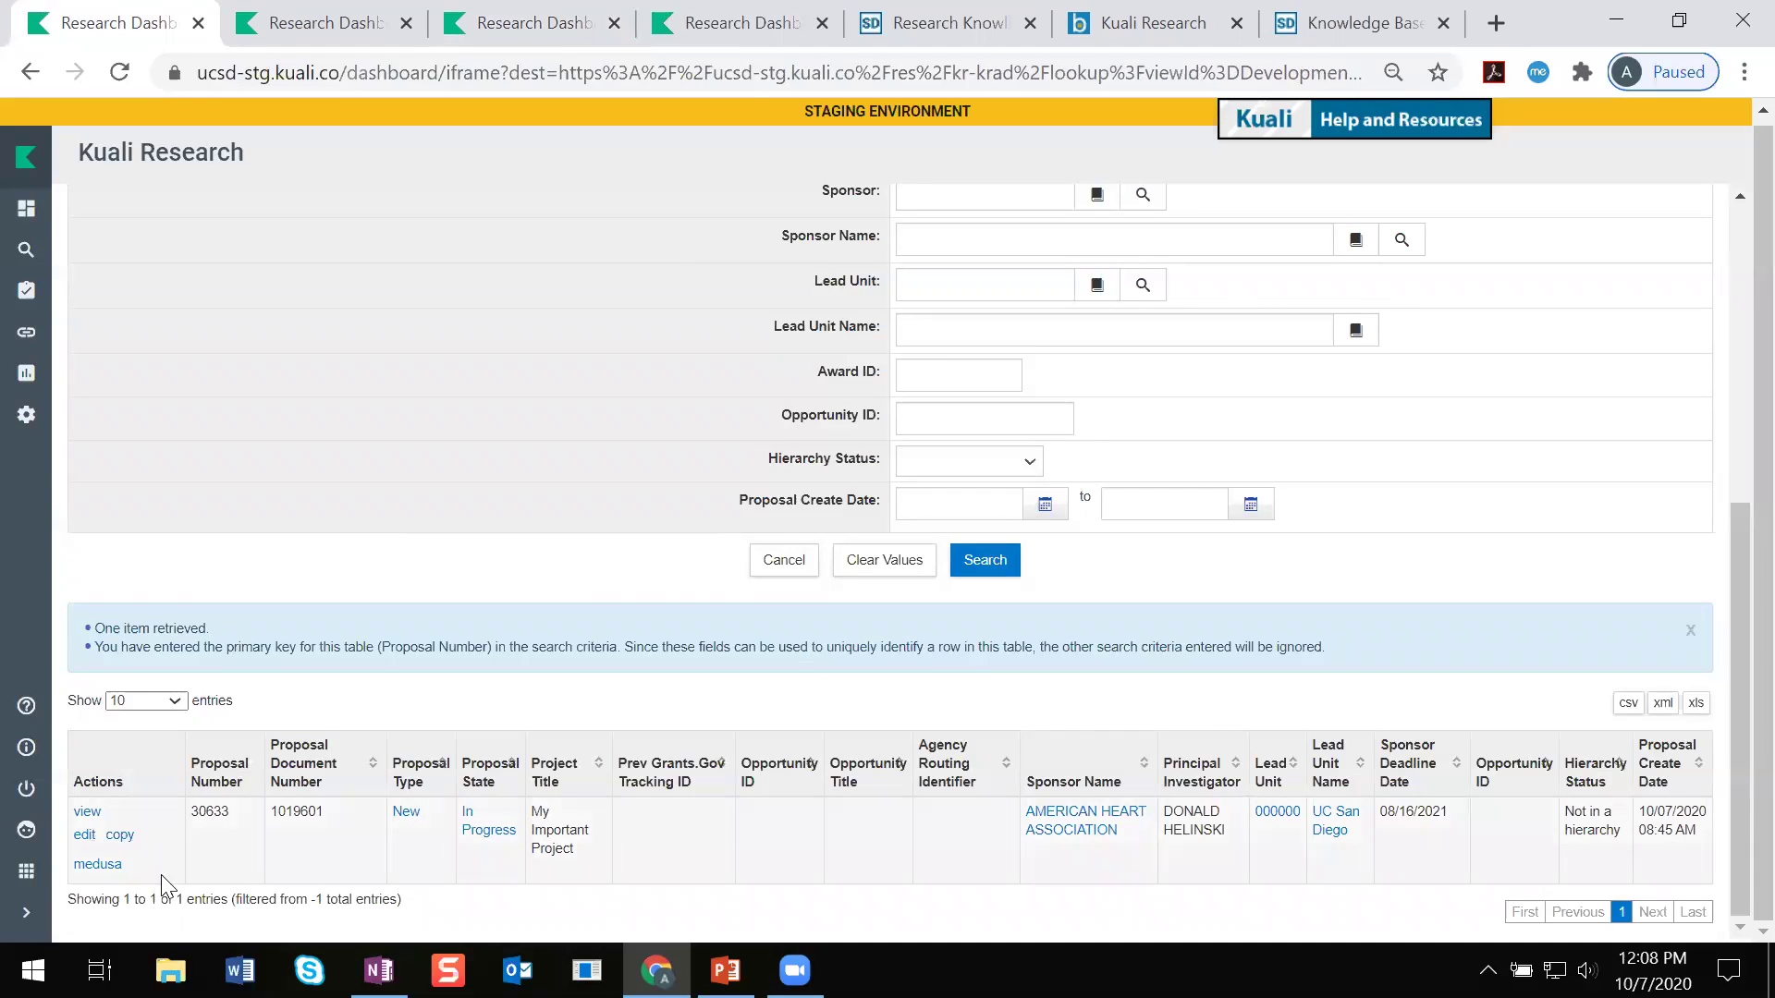
click(370, 20)
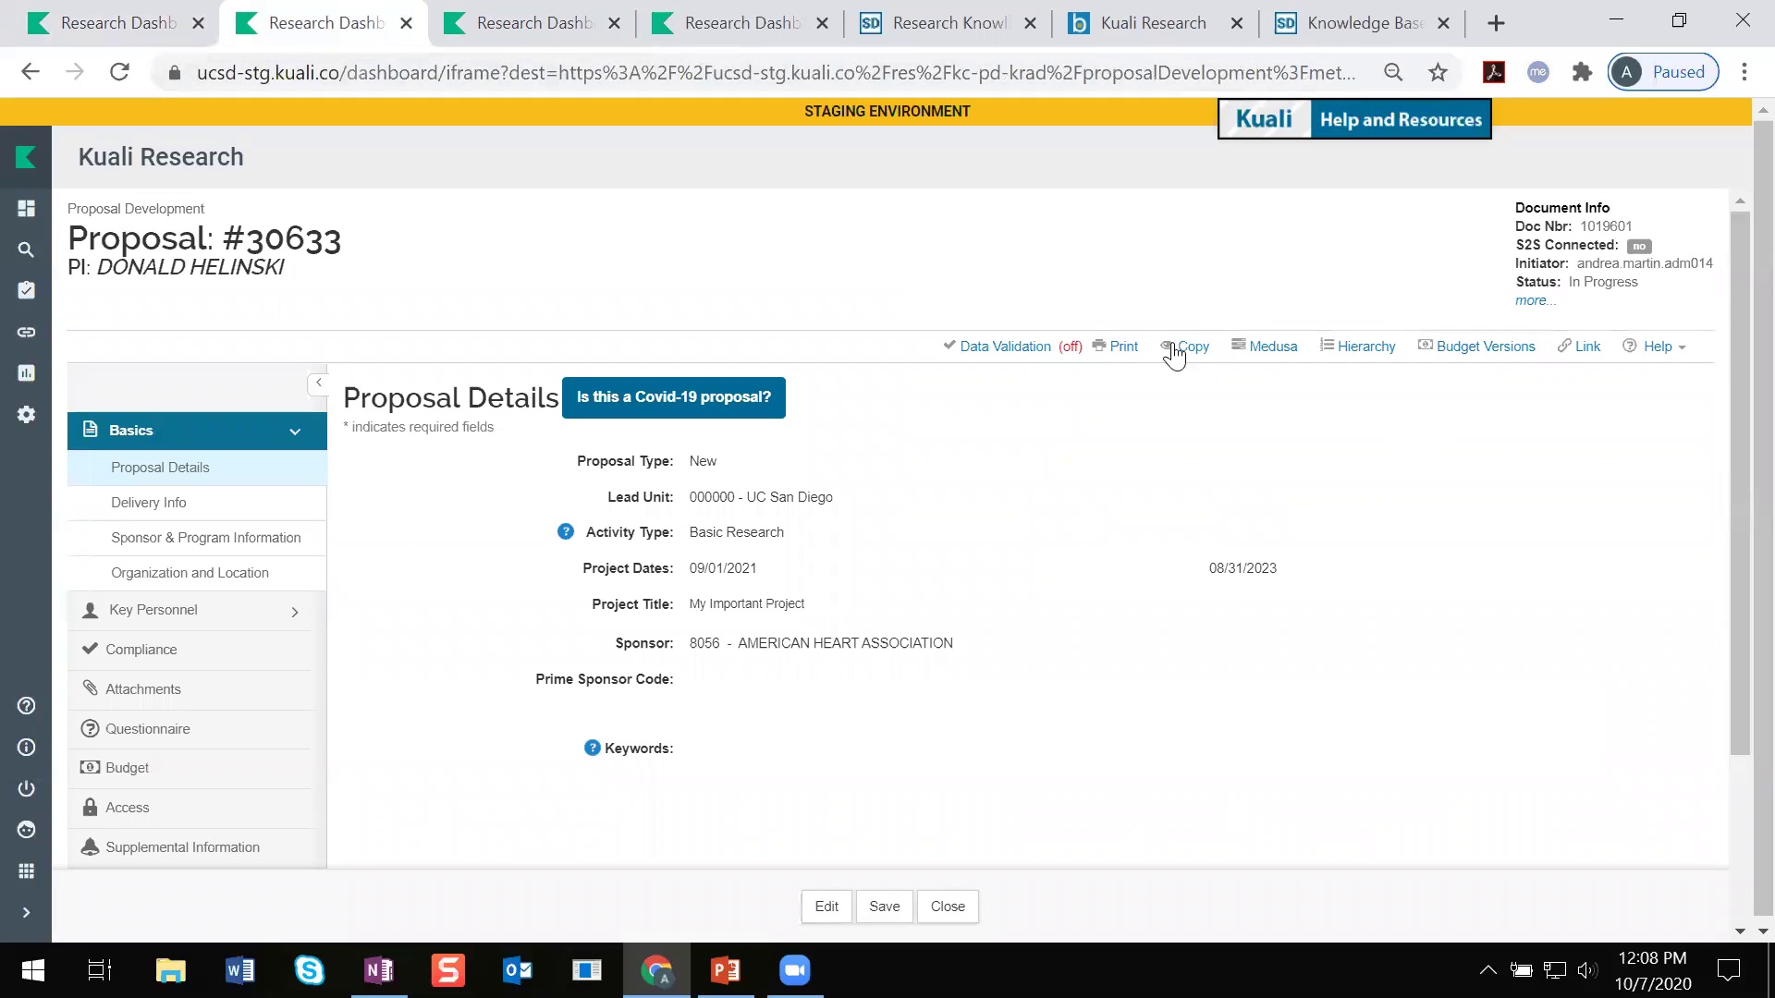
drag(1182, 355, 1212, 349)
click(1195, 357)
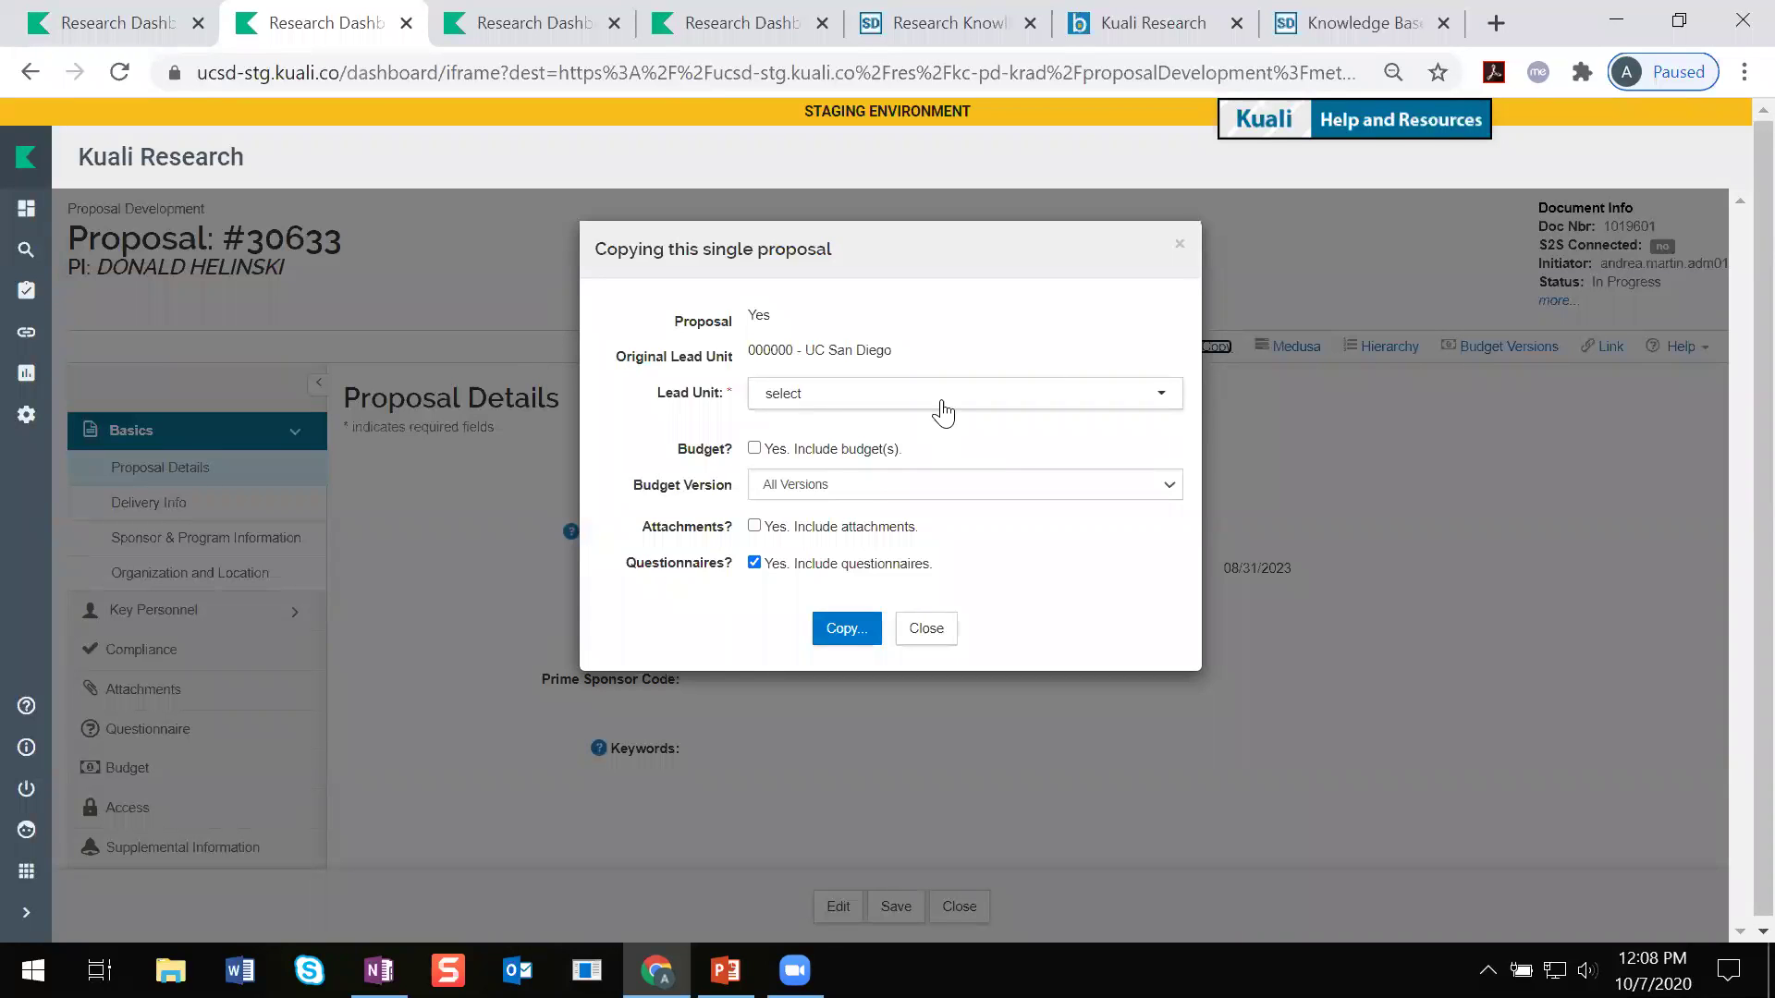
click(937, 403)
click(888, 505)
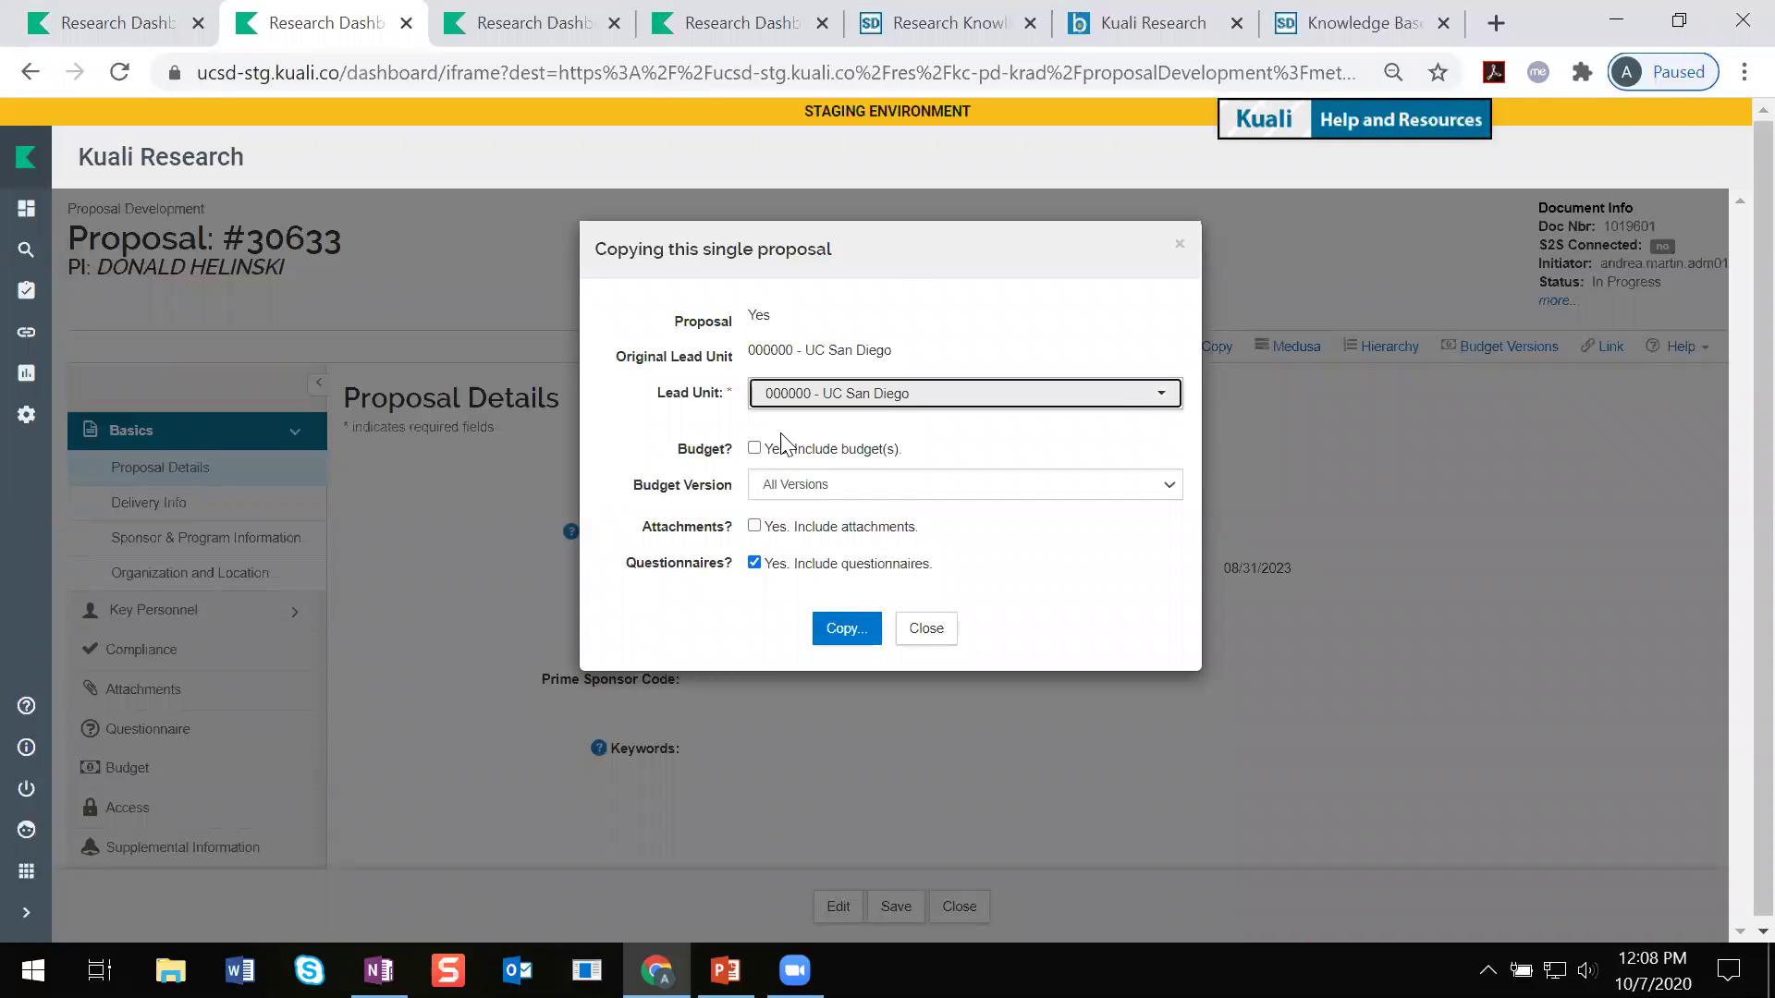
Step: Include the For Submission Version budget and the attachments along with the questionnaires, and create the proposal copy
click(754, 448)
click(832, 487)
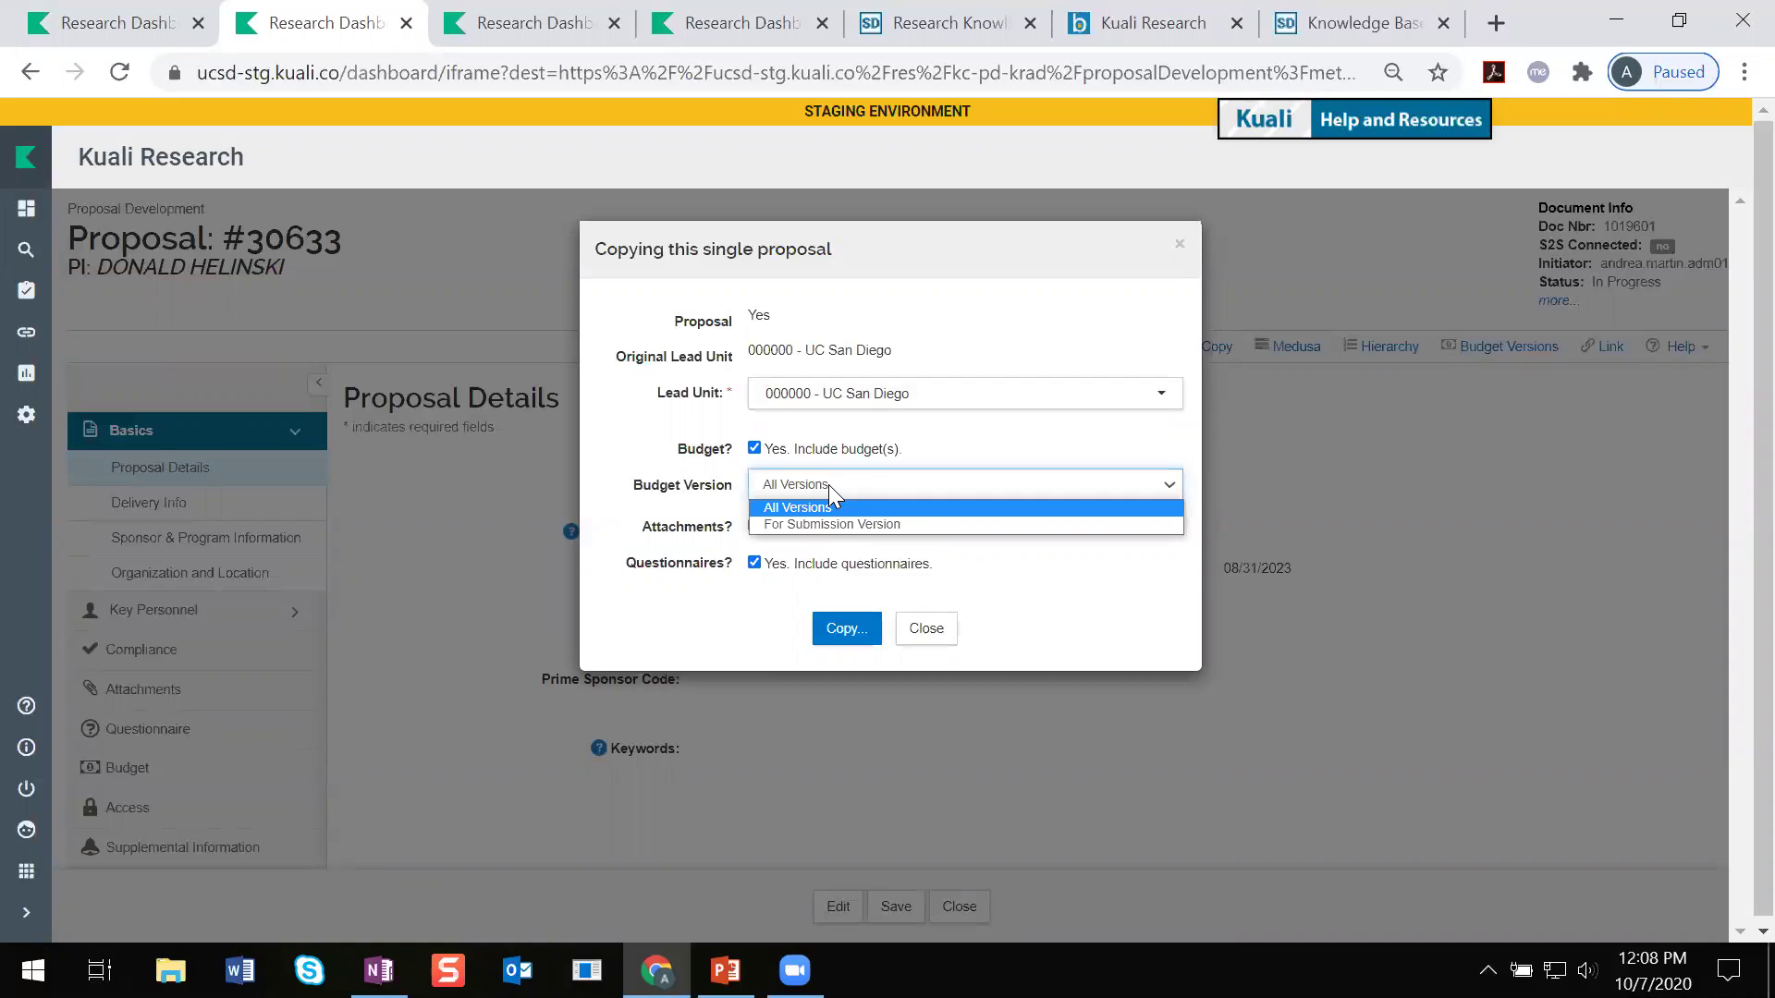
click(843, 523)
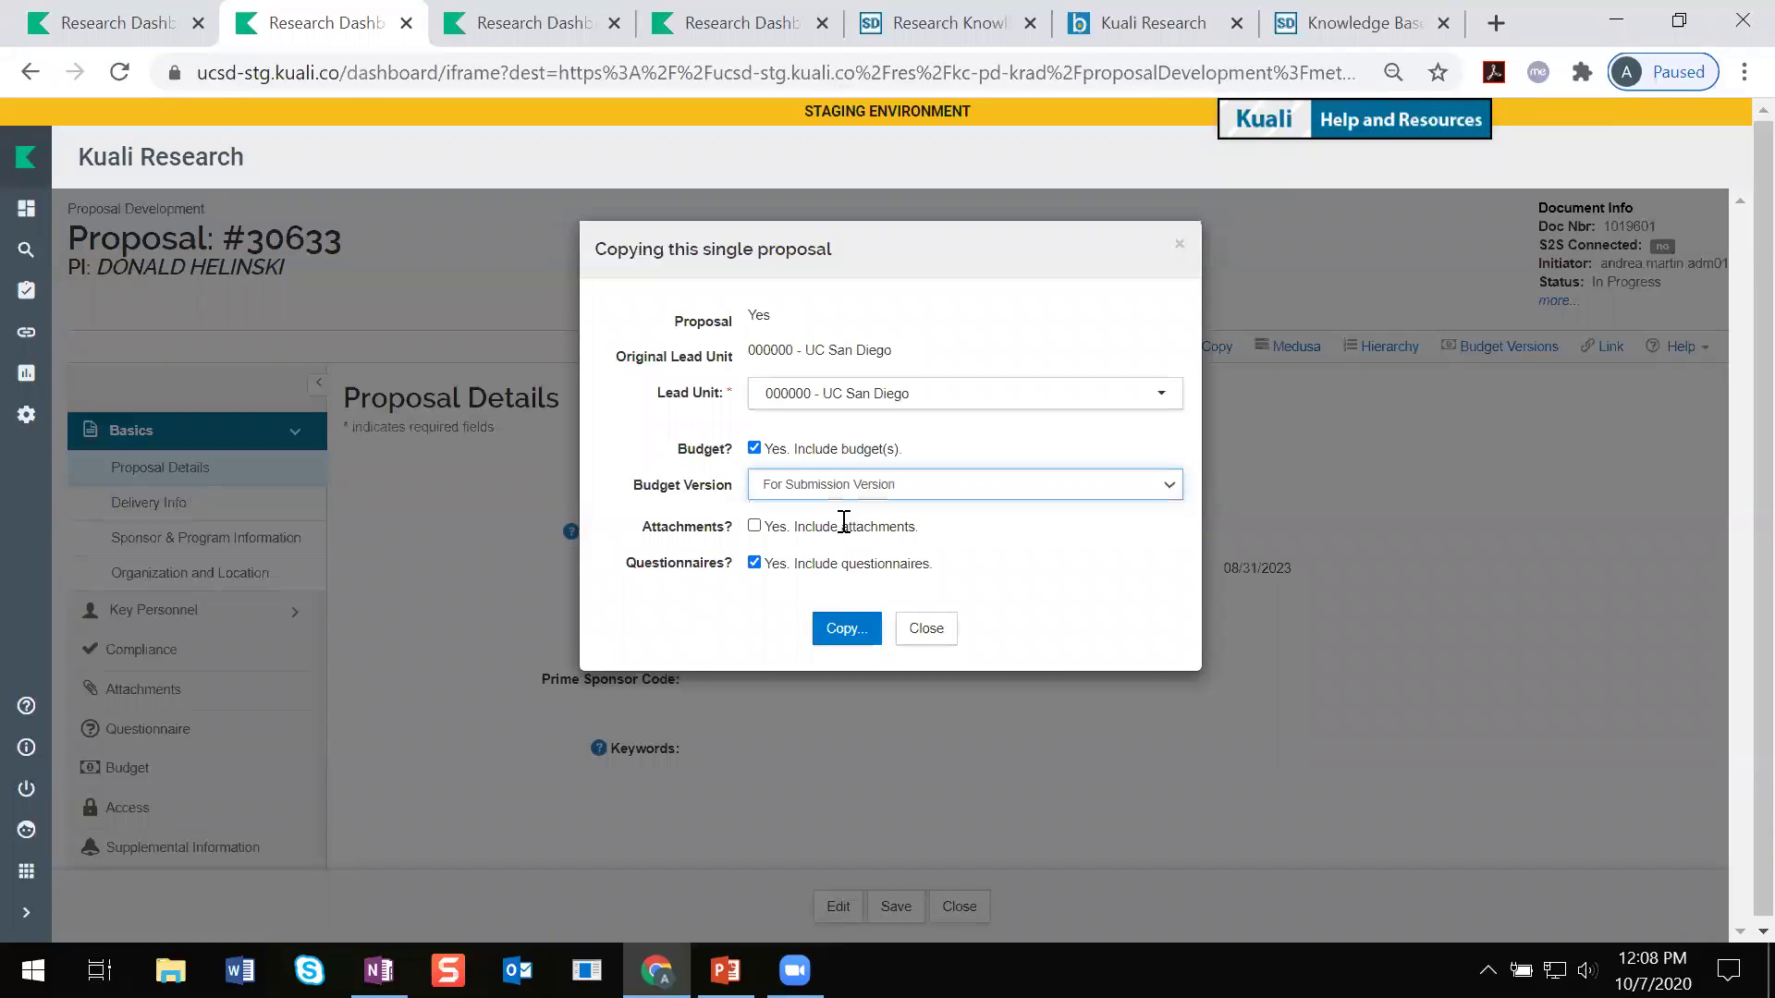
click(755, 526)
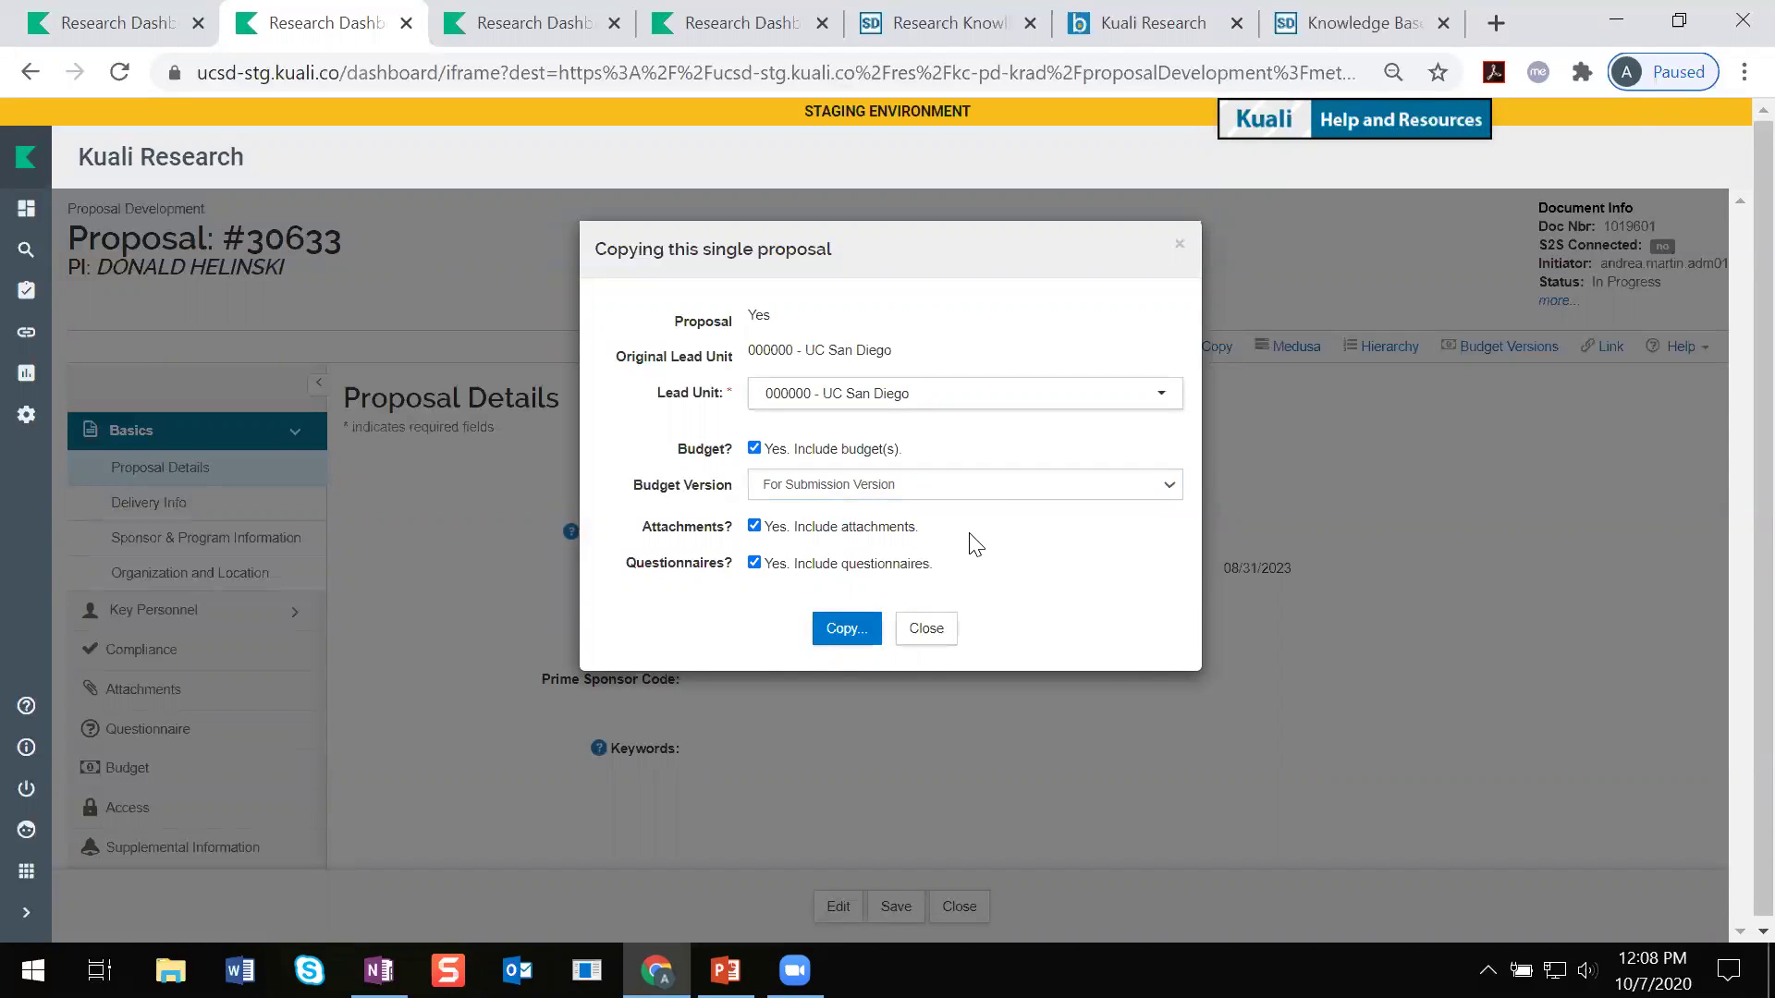
click(857, 634)
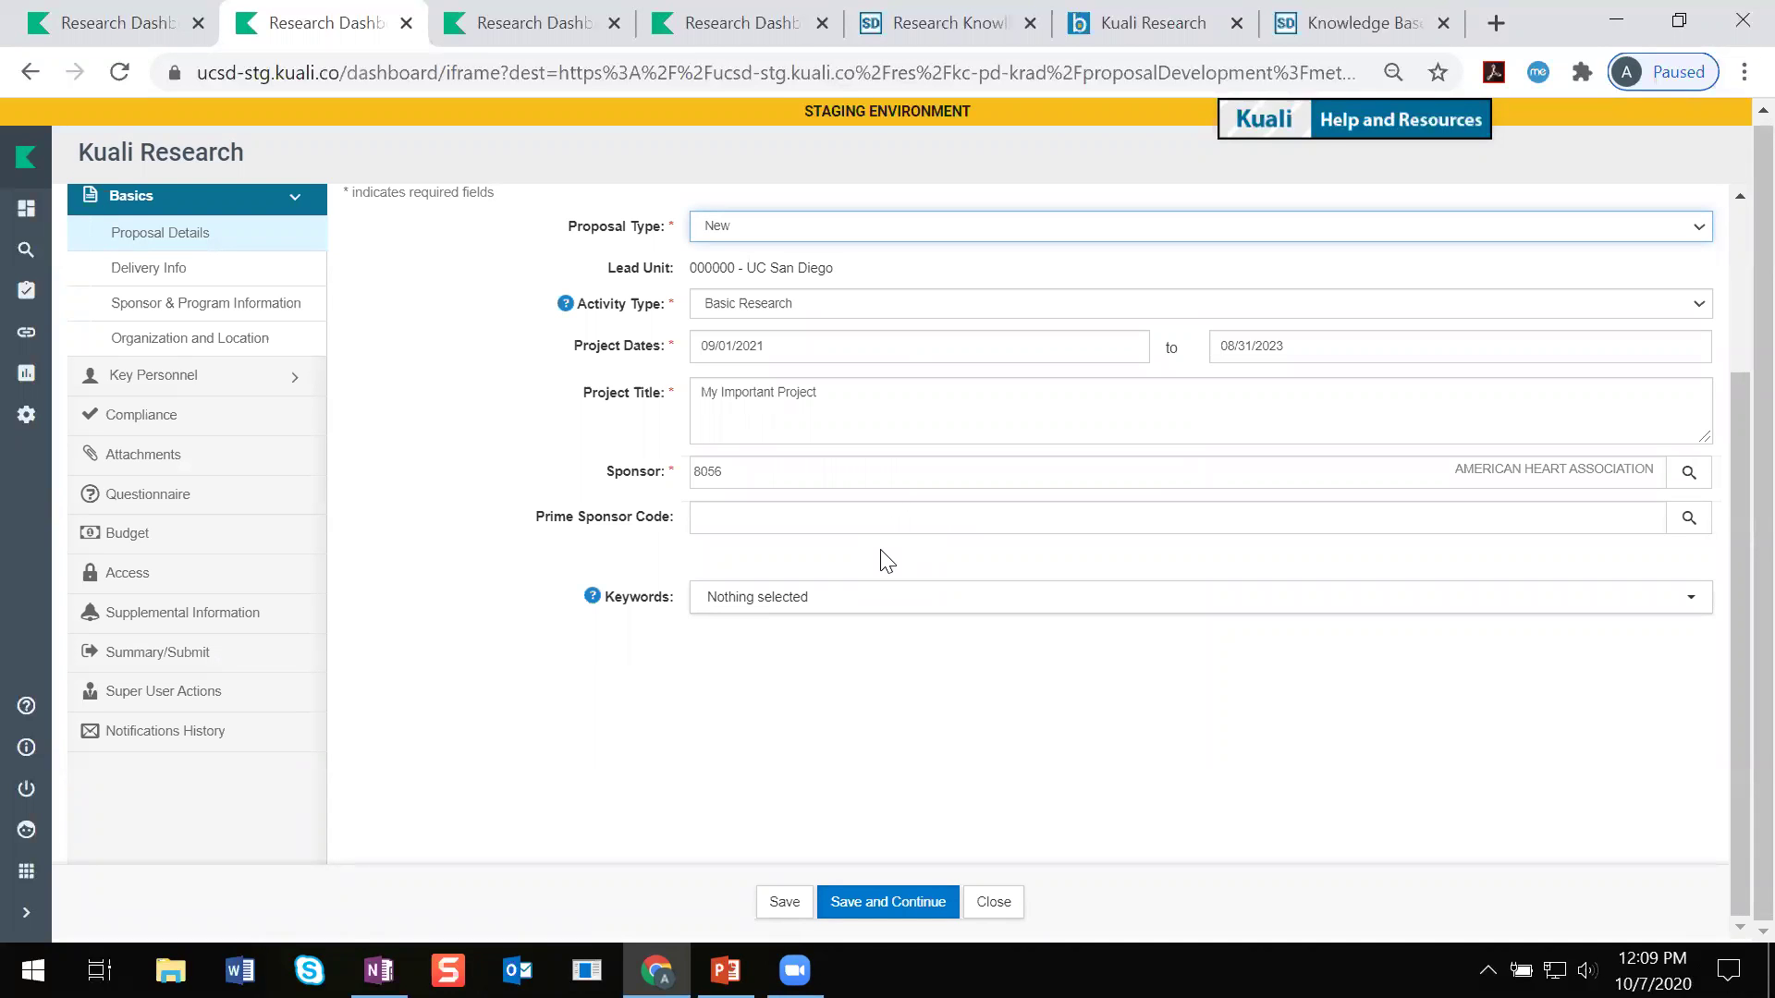
scroll(1009, 380, up, 3)
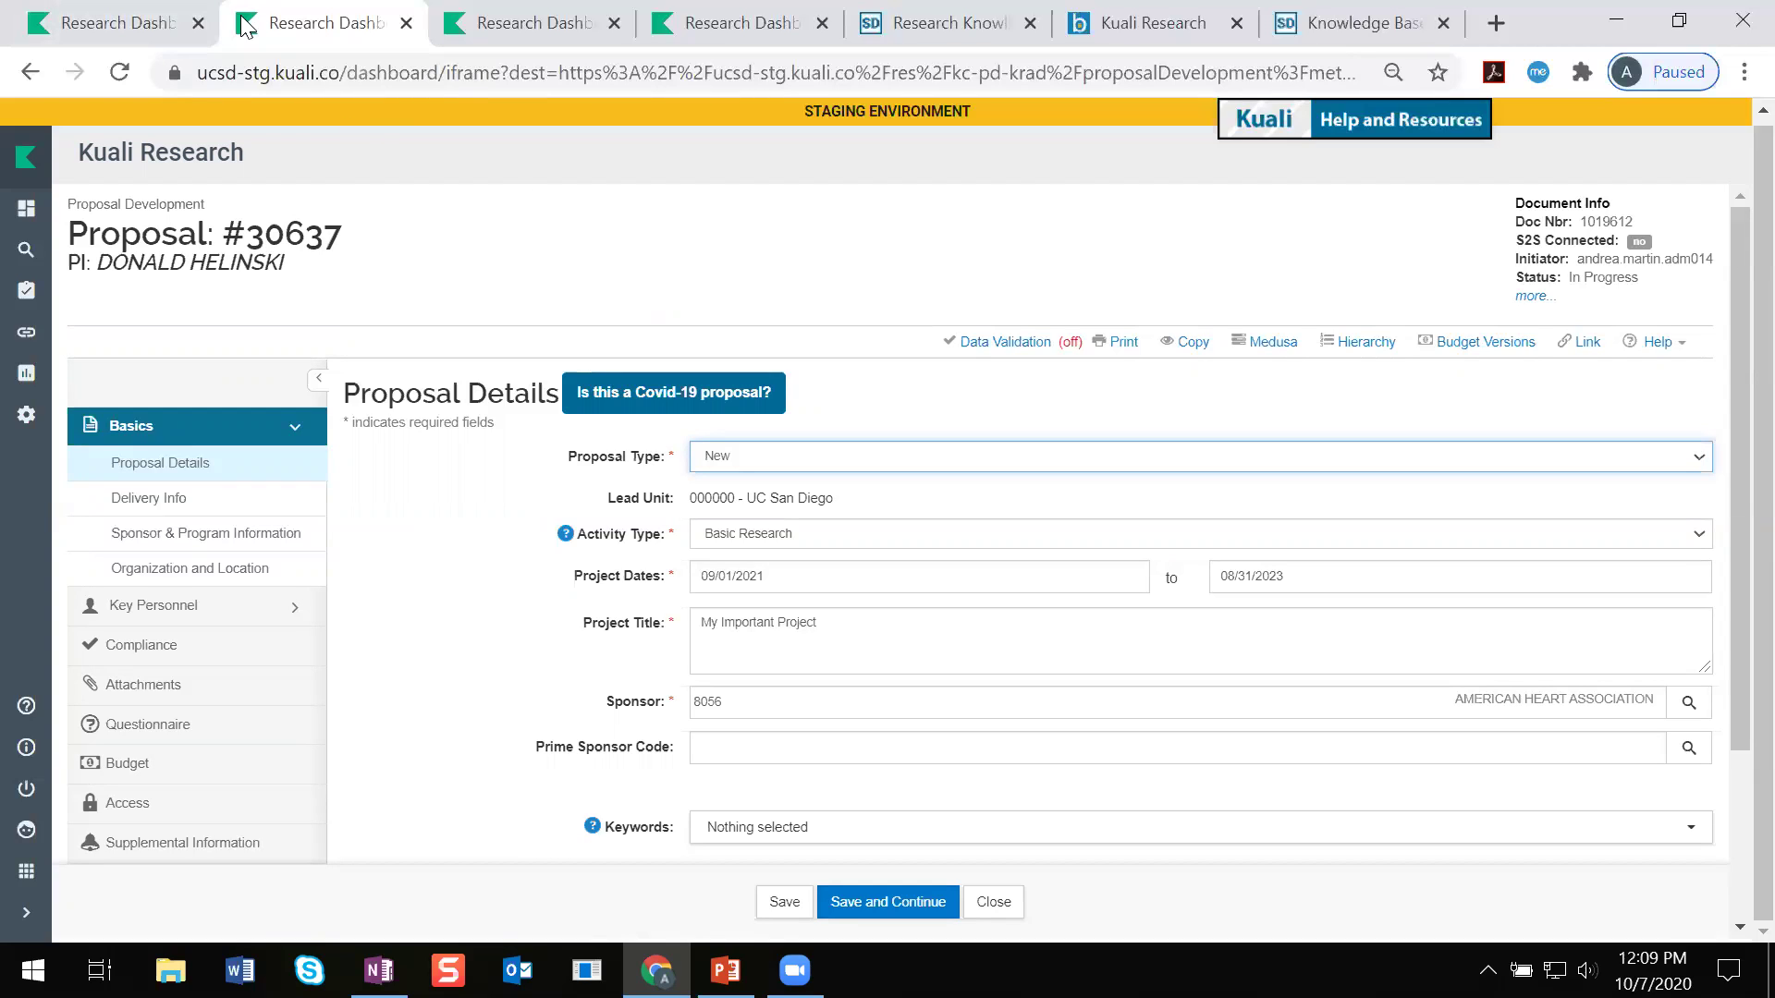
Step: Return to the proposal lookup results, view the Medusa links for proposal 30633, and close them
click(139, 26)
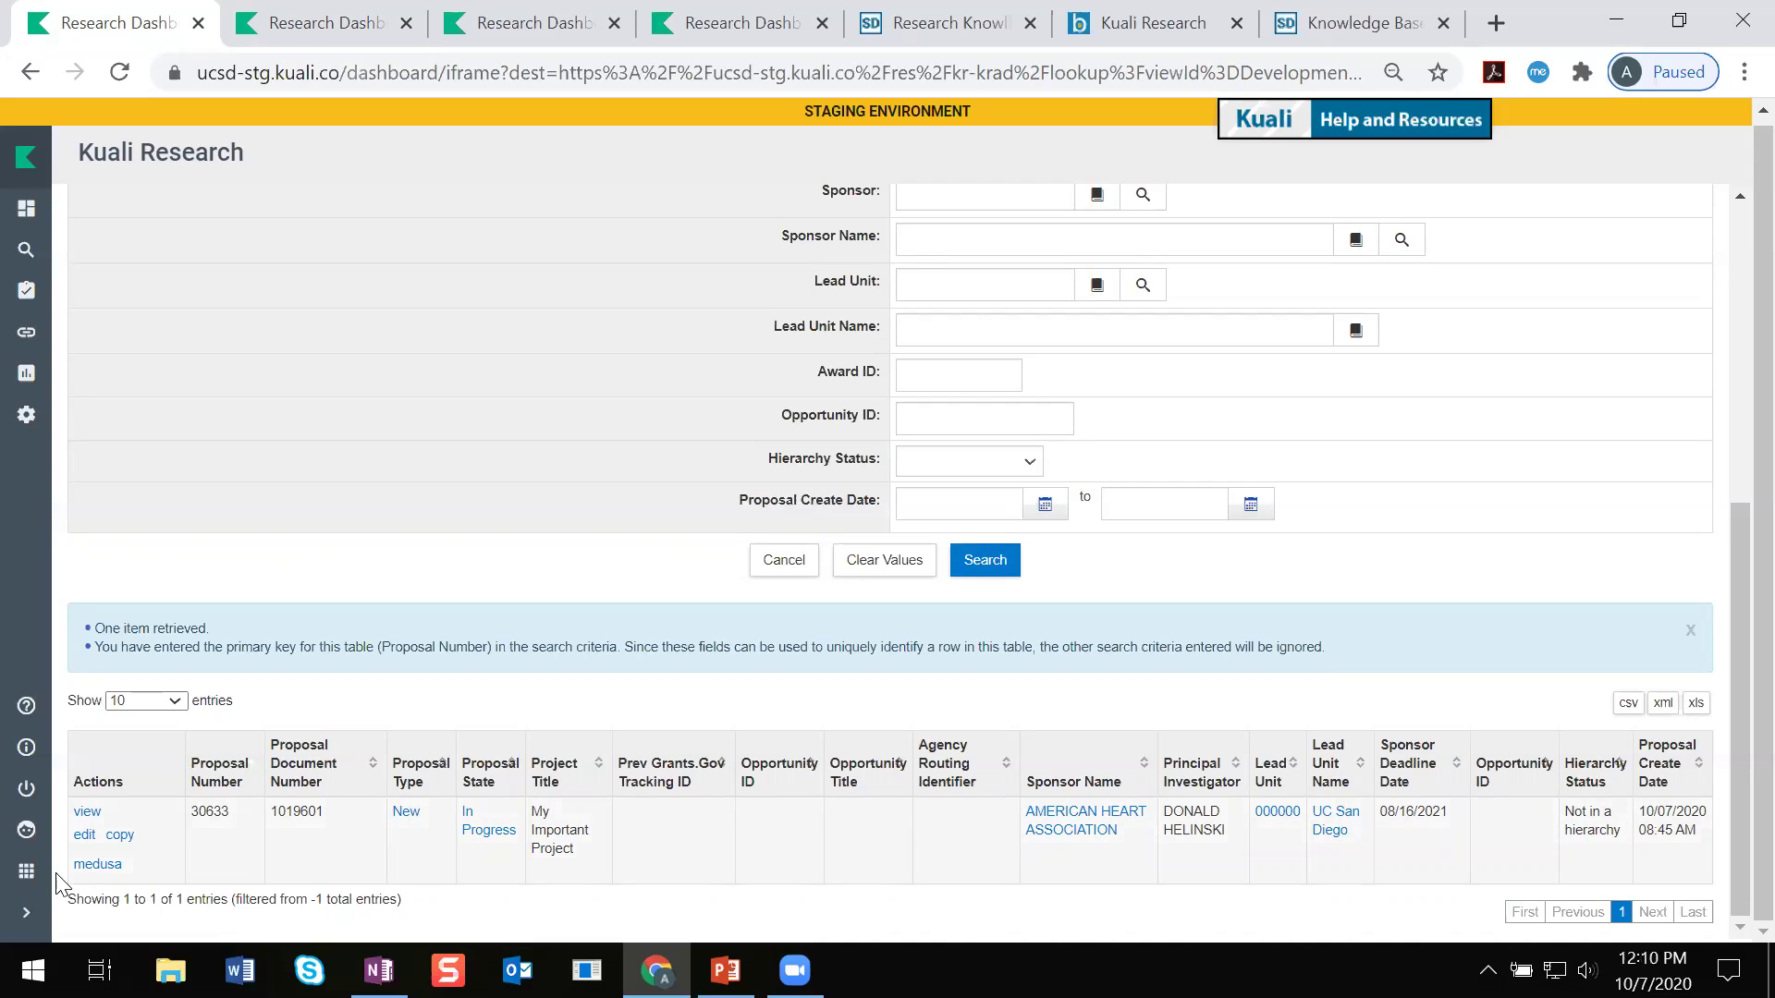
click(97, 864)
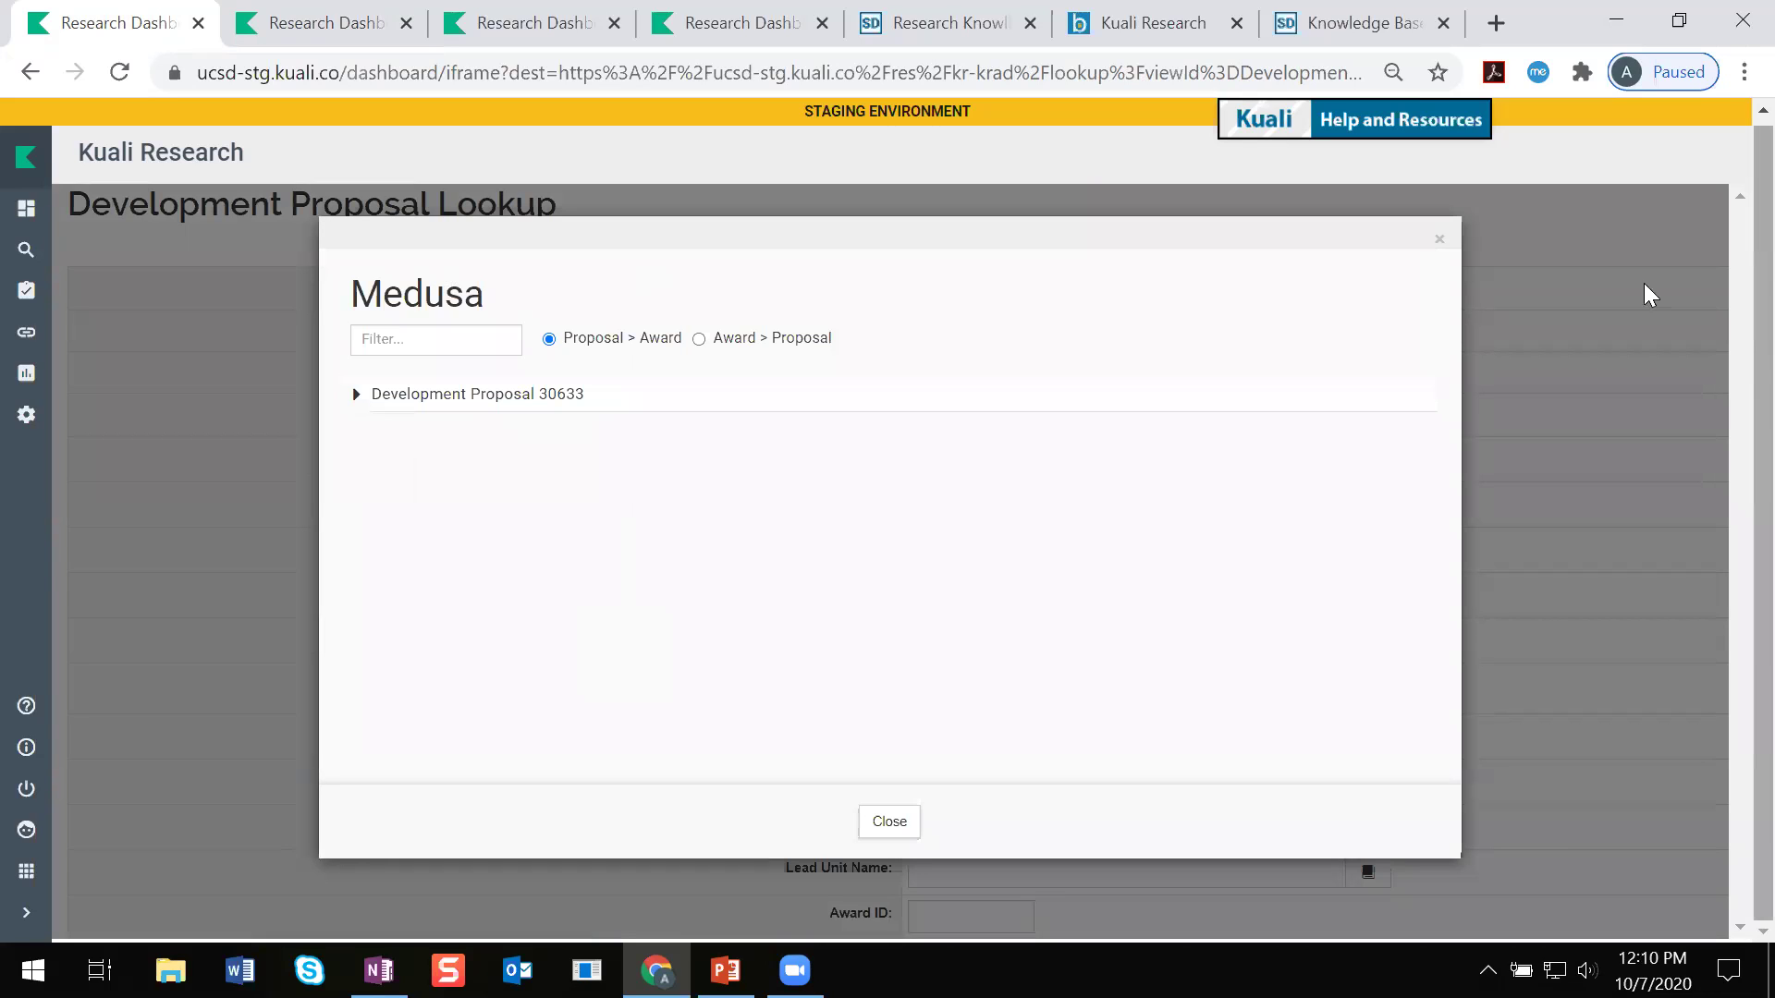
click(1442, 242)
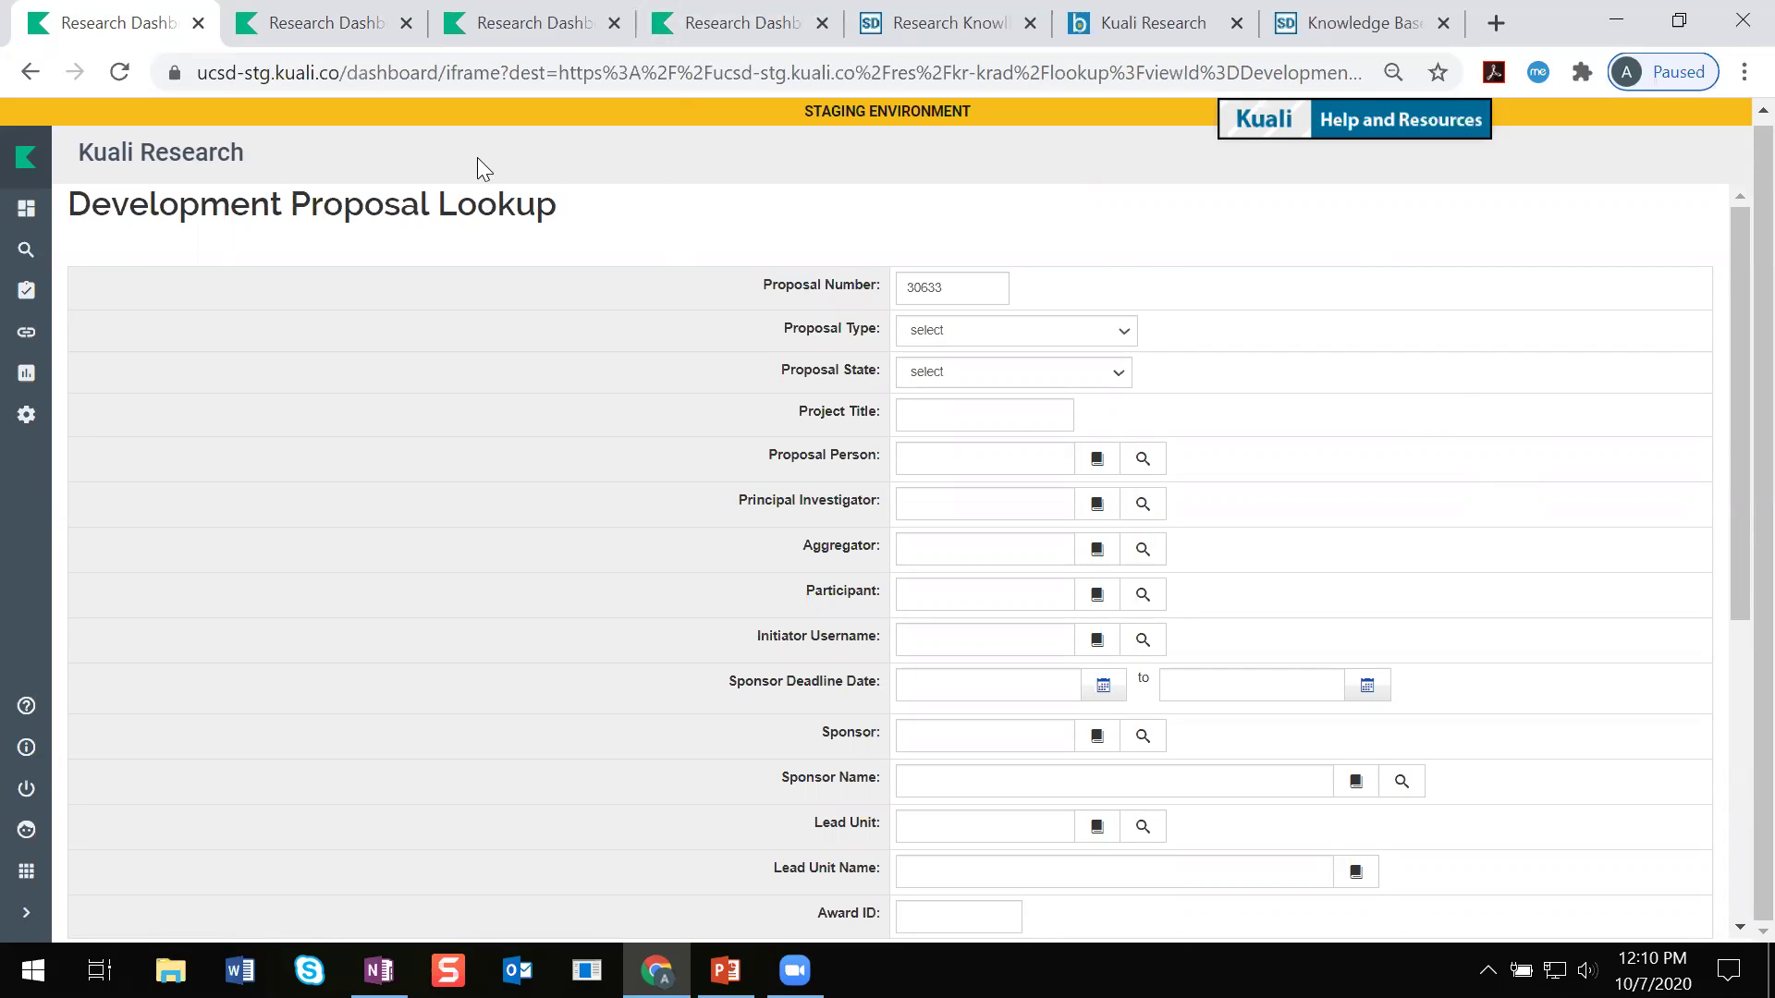
Step: Switch to the tab with proposal 30635 and open its Medusa view
click(703, 34)
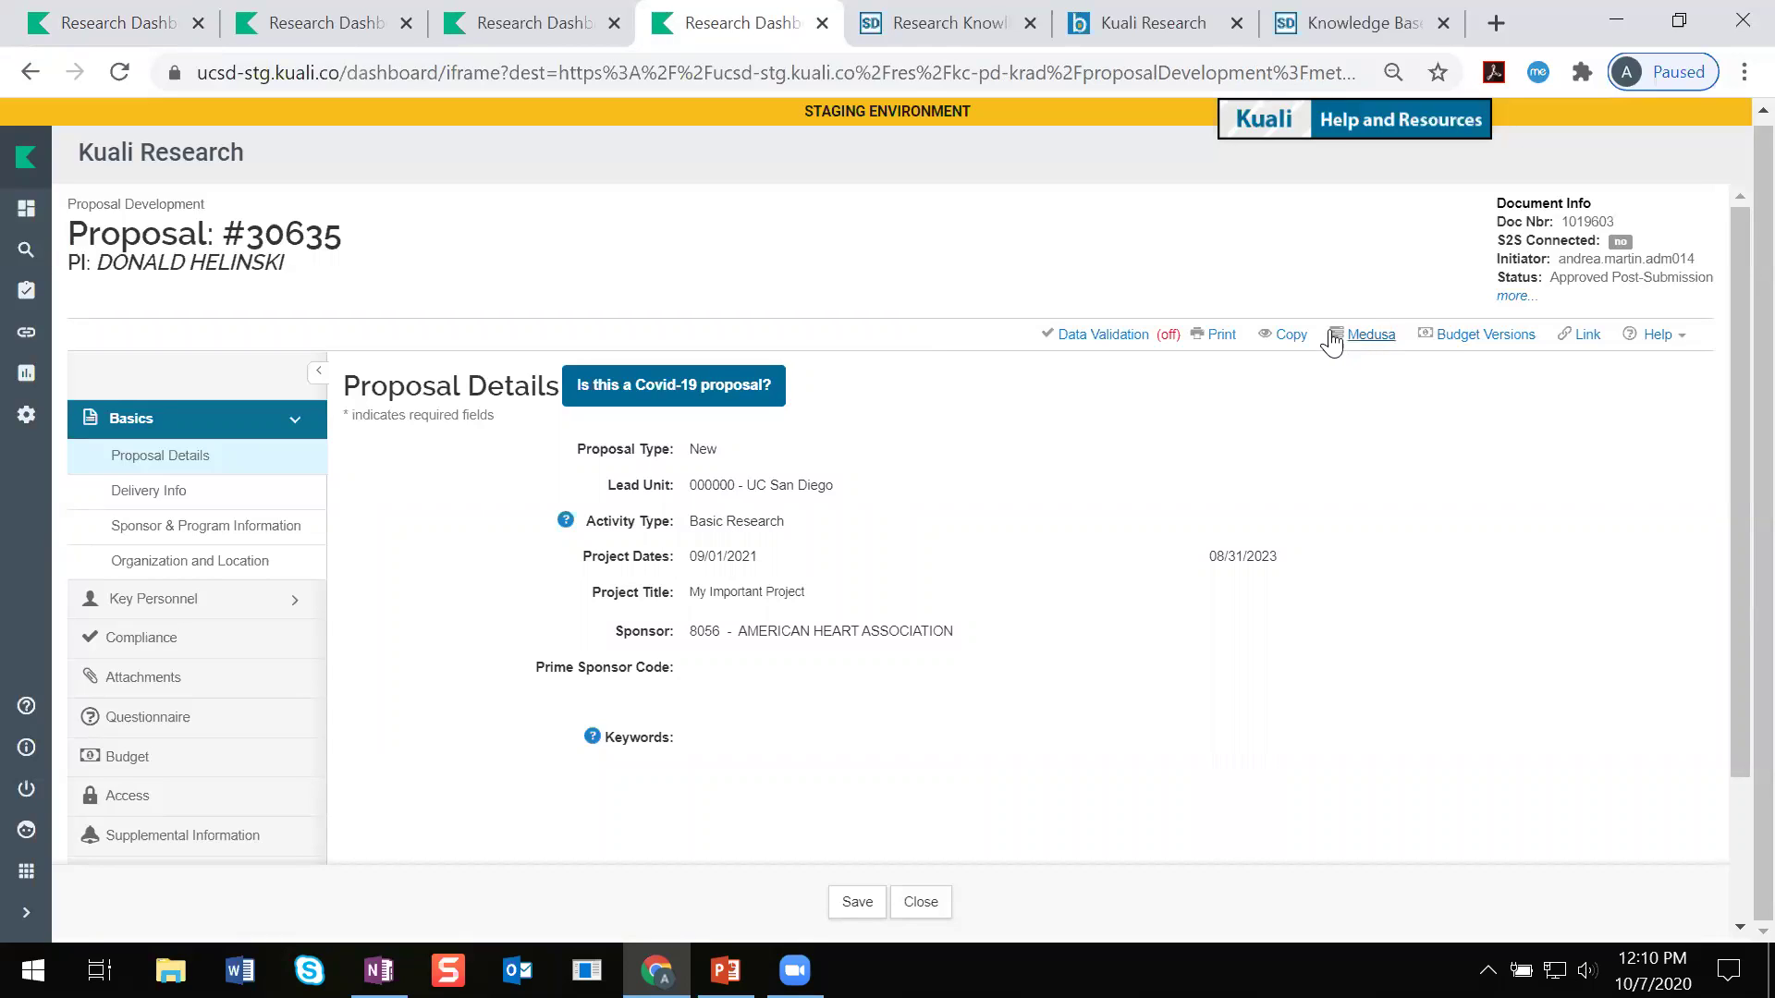
drag(1328, 338, 1401, 348)
click(1381, 395)
click(1368, 340)
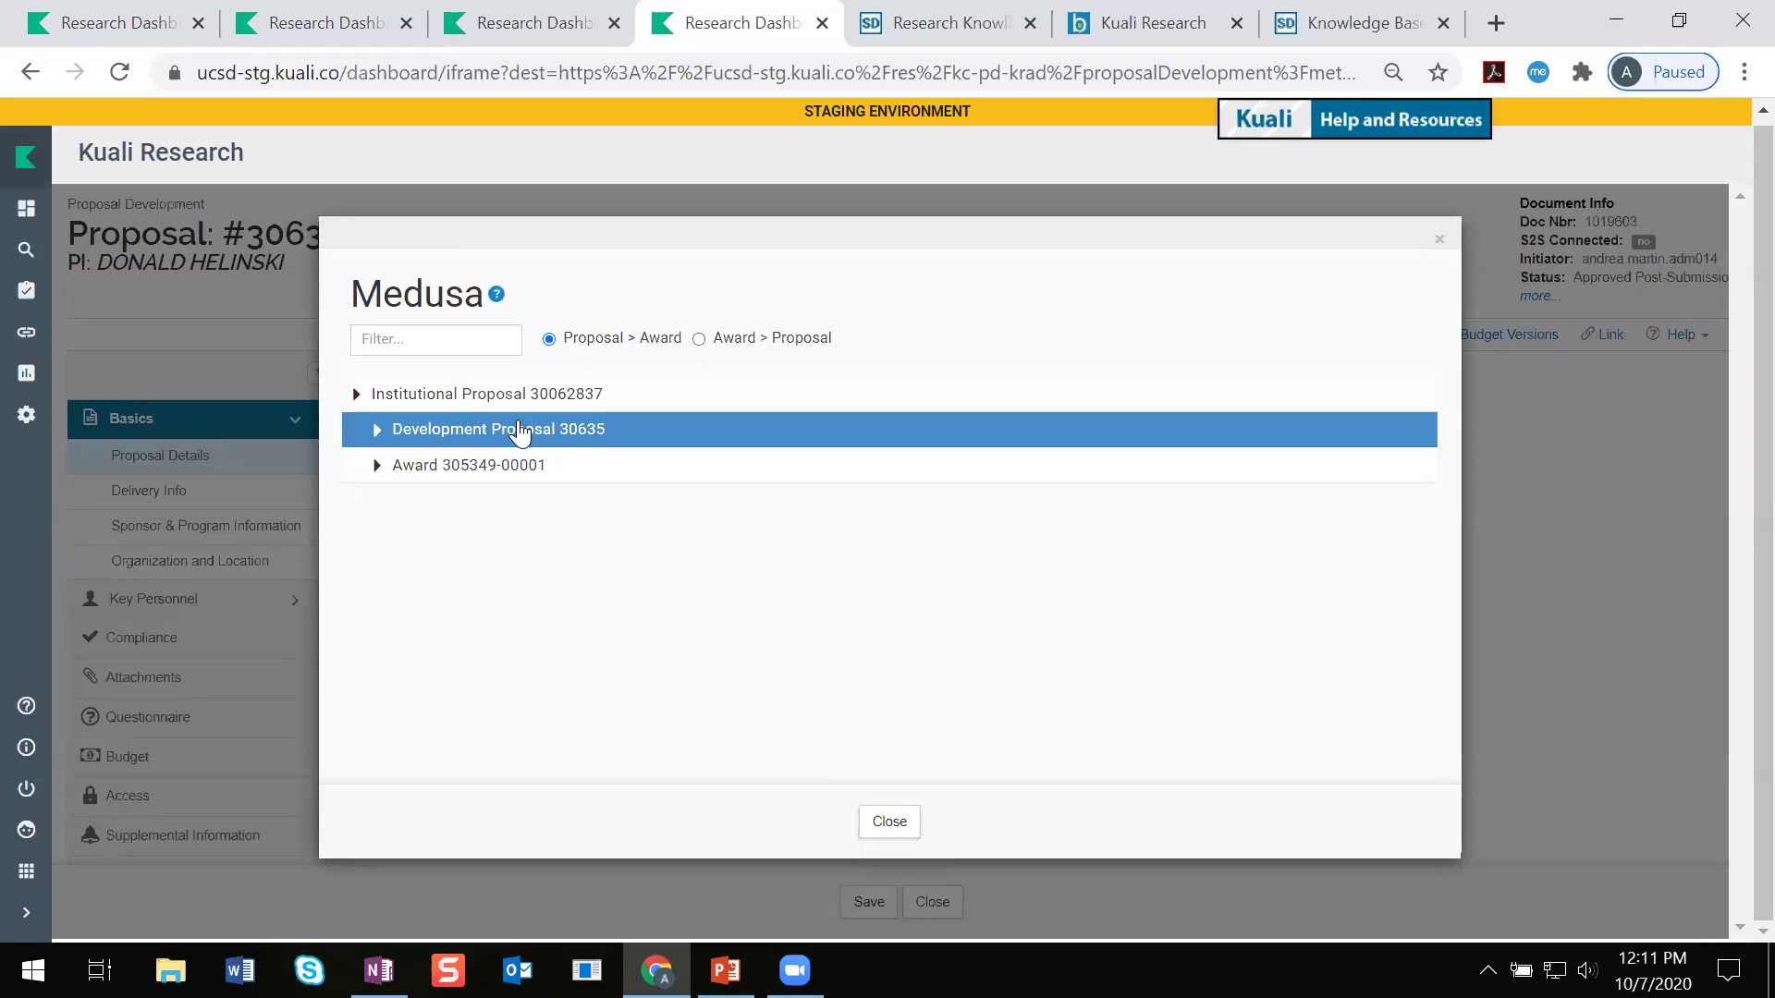
Step: Expand Institutional Proposal 30062837 in Medusa, look through its summary and period details, and collapse it
click(404, 400)
scroll(786, 502, down, 3)
scroll(785, 495, up, 3)
scroll(693, 506, down, 3)
scroll(684, 507, up, 3)
click(541, 407)
click(517, 395)
scroll(690, 682, down, 3)
scroll(690, 682, up, 3)
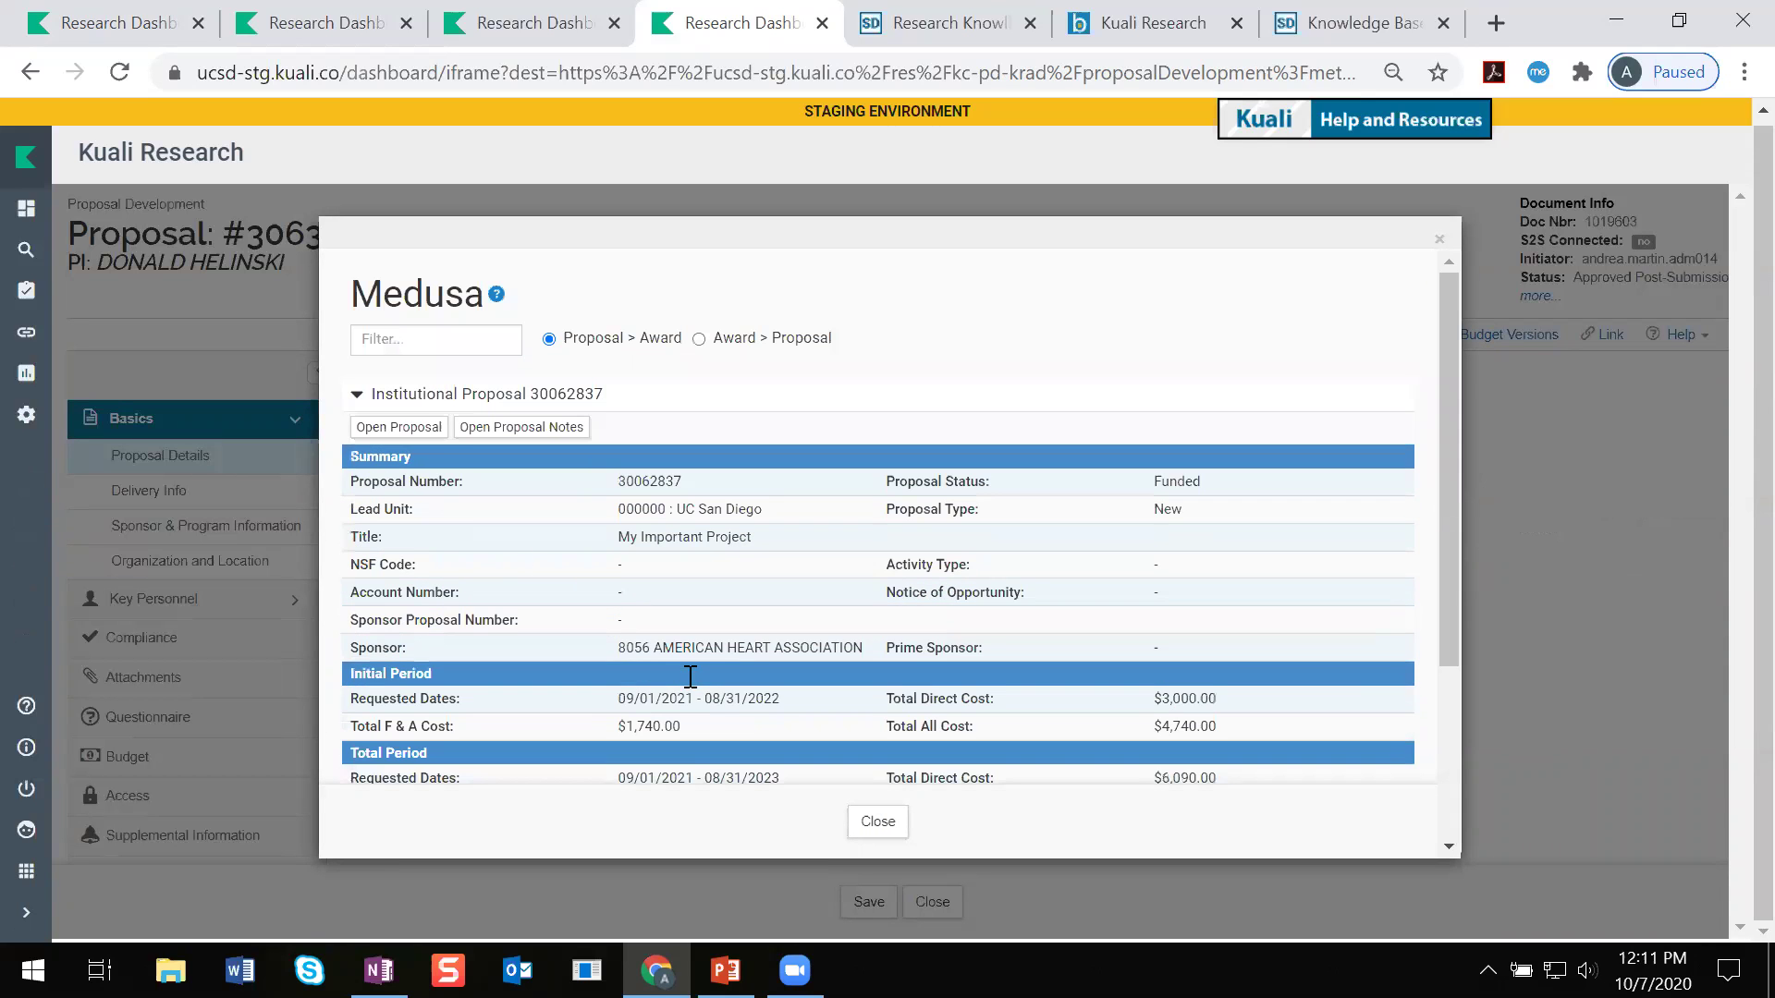
click(477, 394)
click(529, 440)
scroll(737, 542, down, 1)
scroll(737, 542, up, 1)
click(614, 440)
click(524, 473)
scroll(627, 592, down, 3)
scroll(627, 591, up, 3)
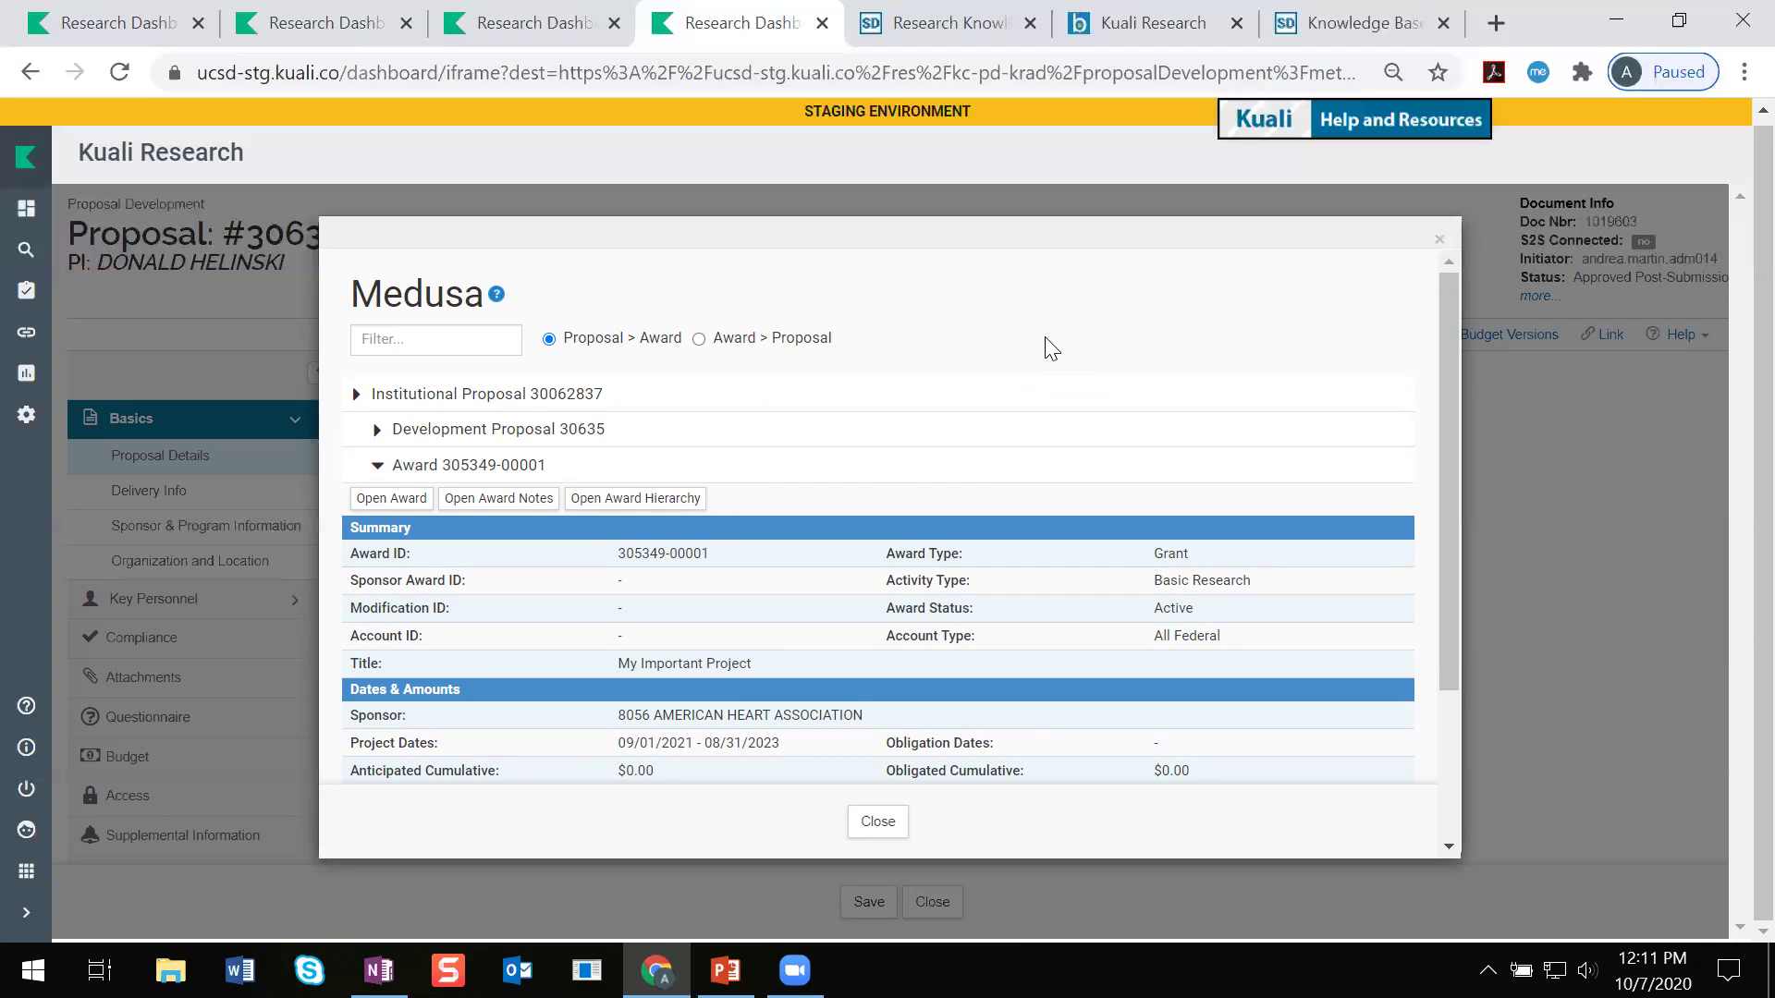
click(1441, 242)
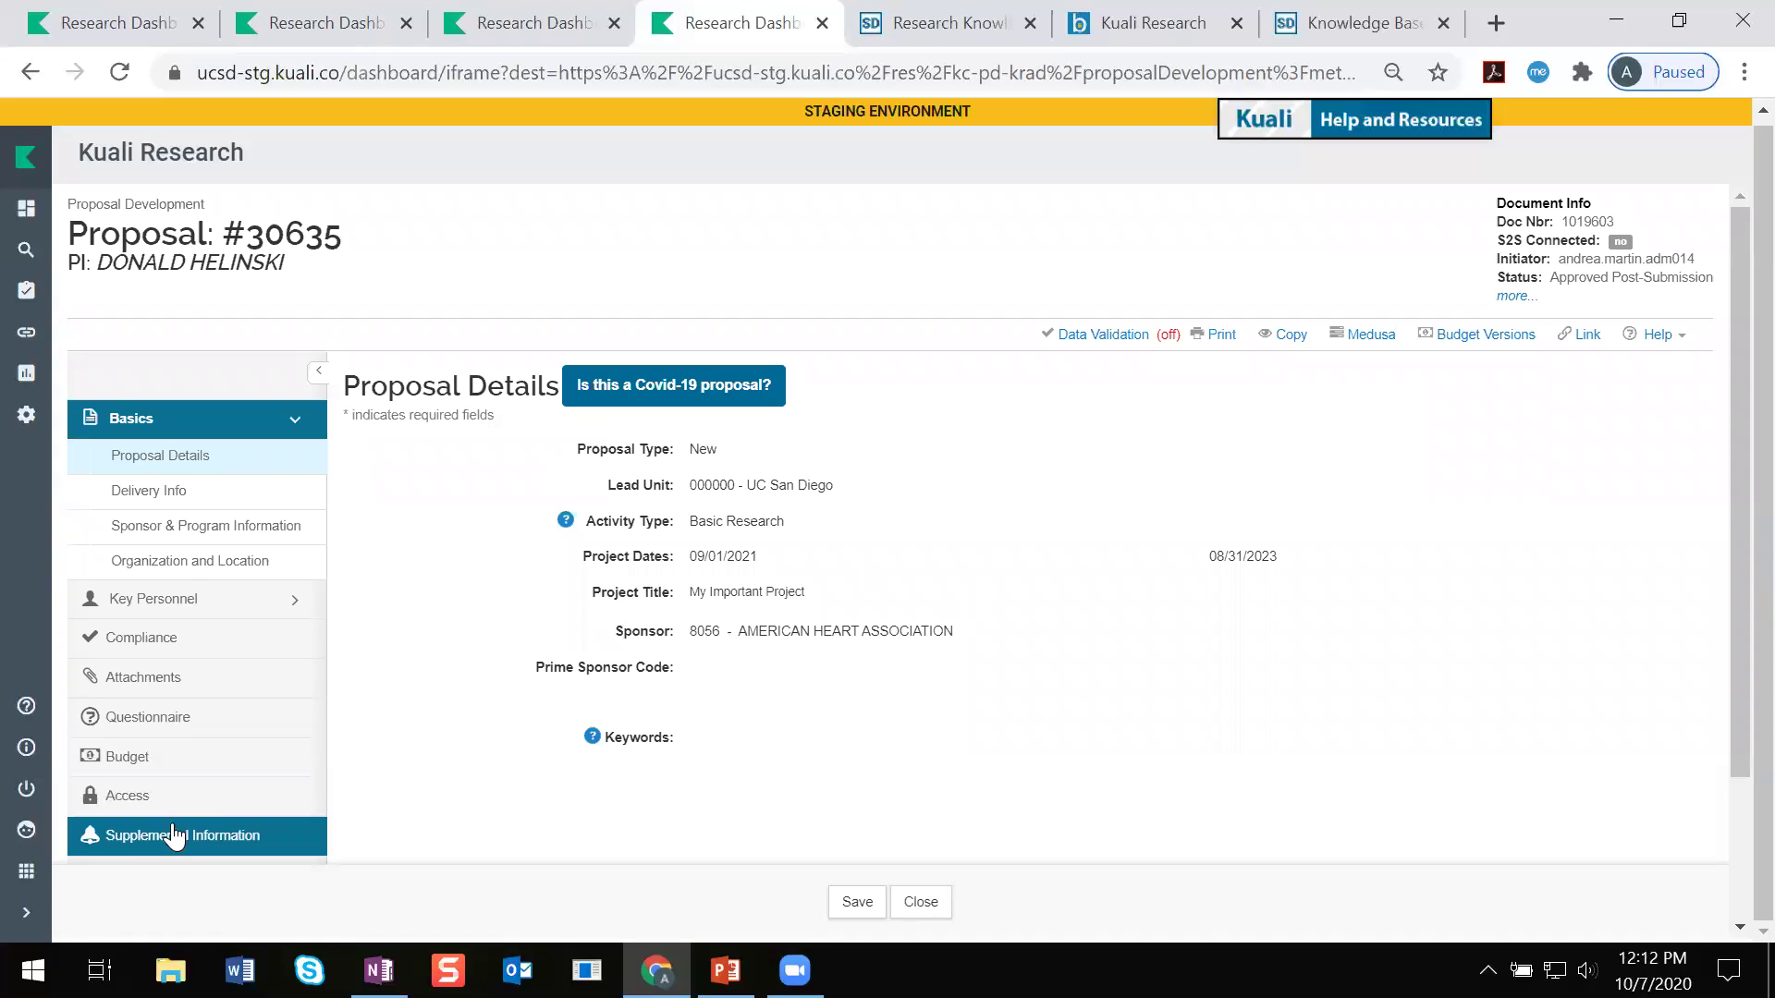
Step: Go to the common tasks, open the Action List from the quick links, and review the items listed
click(194, 843)
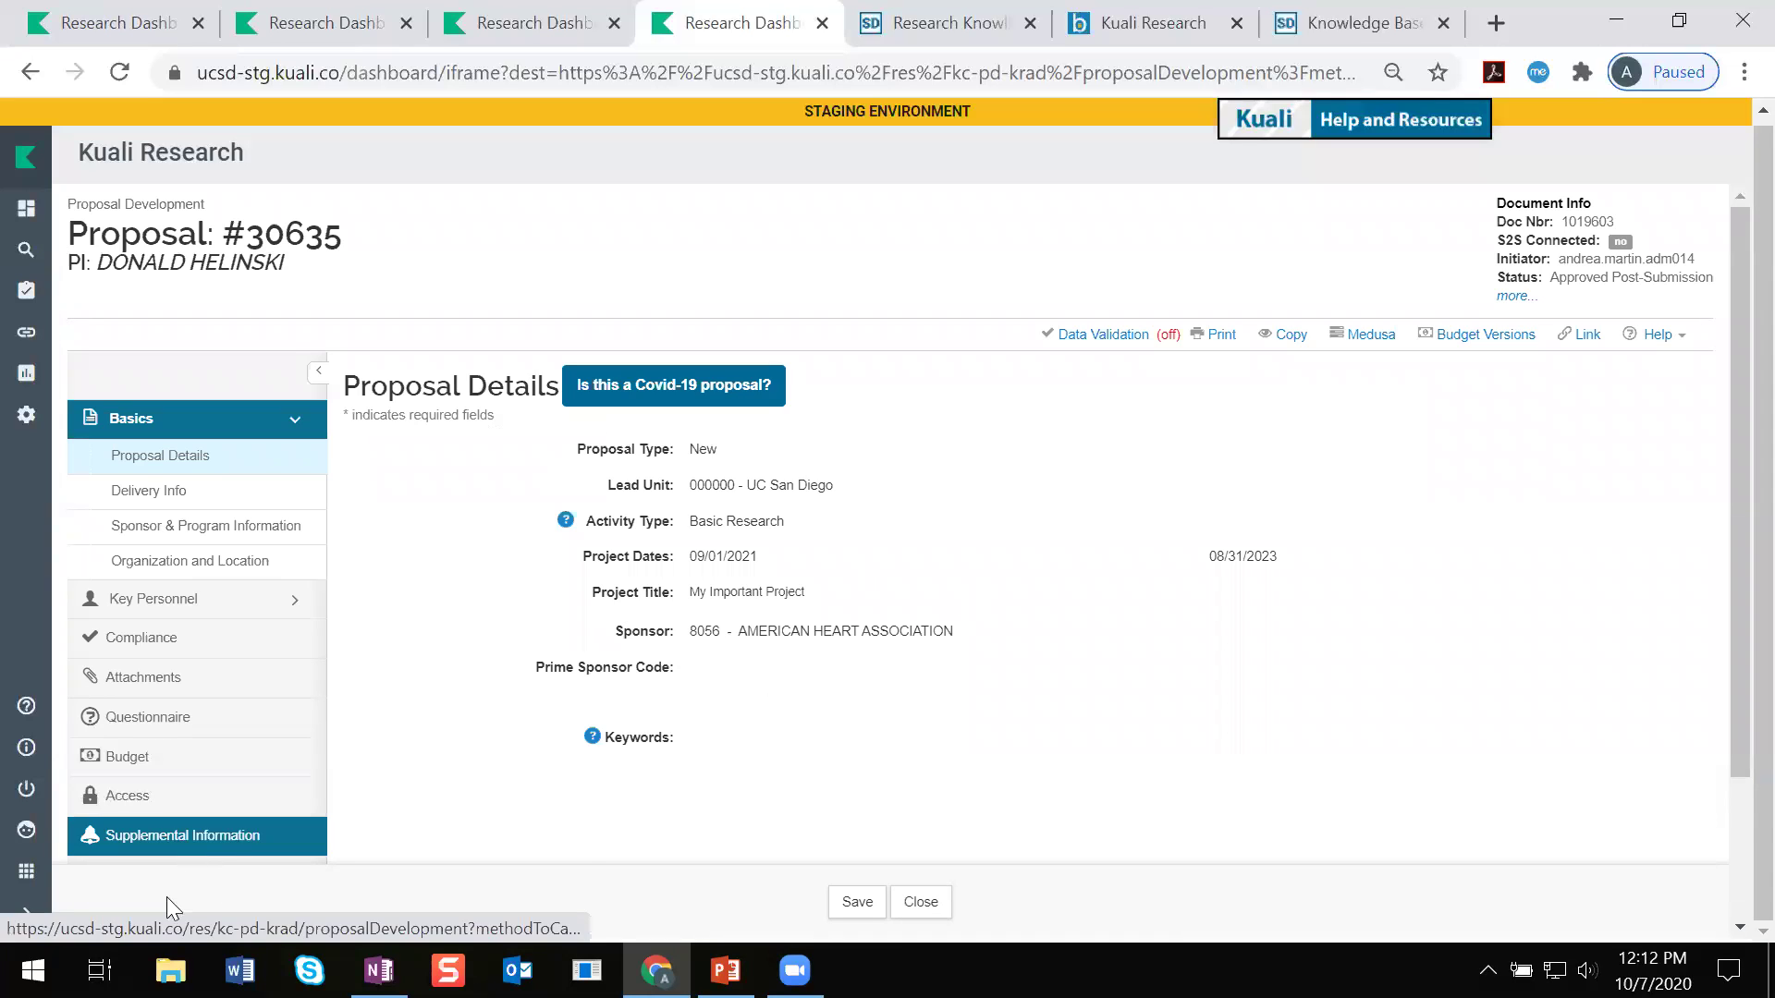
click(23, 915)
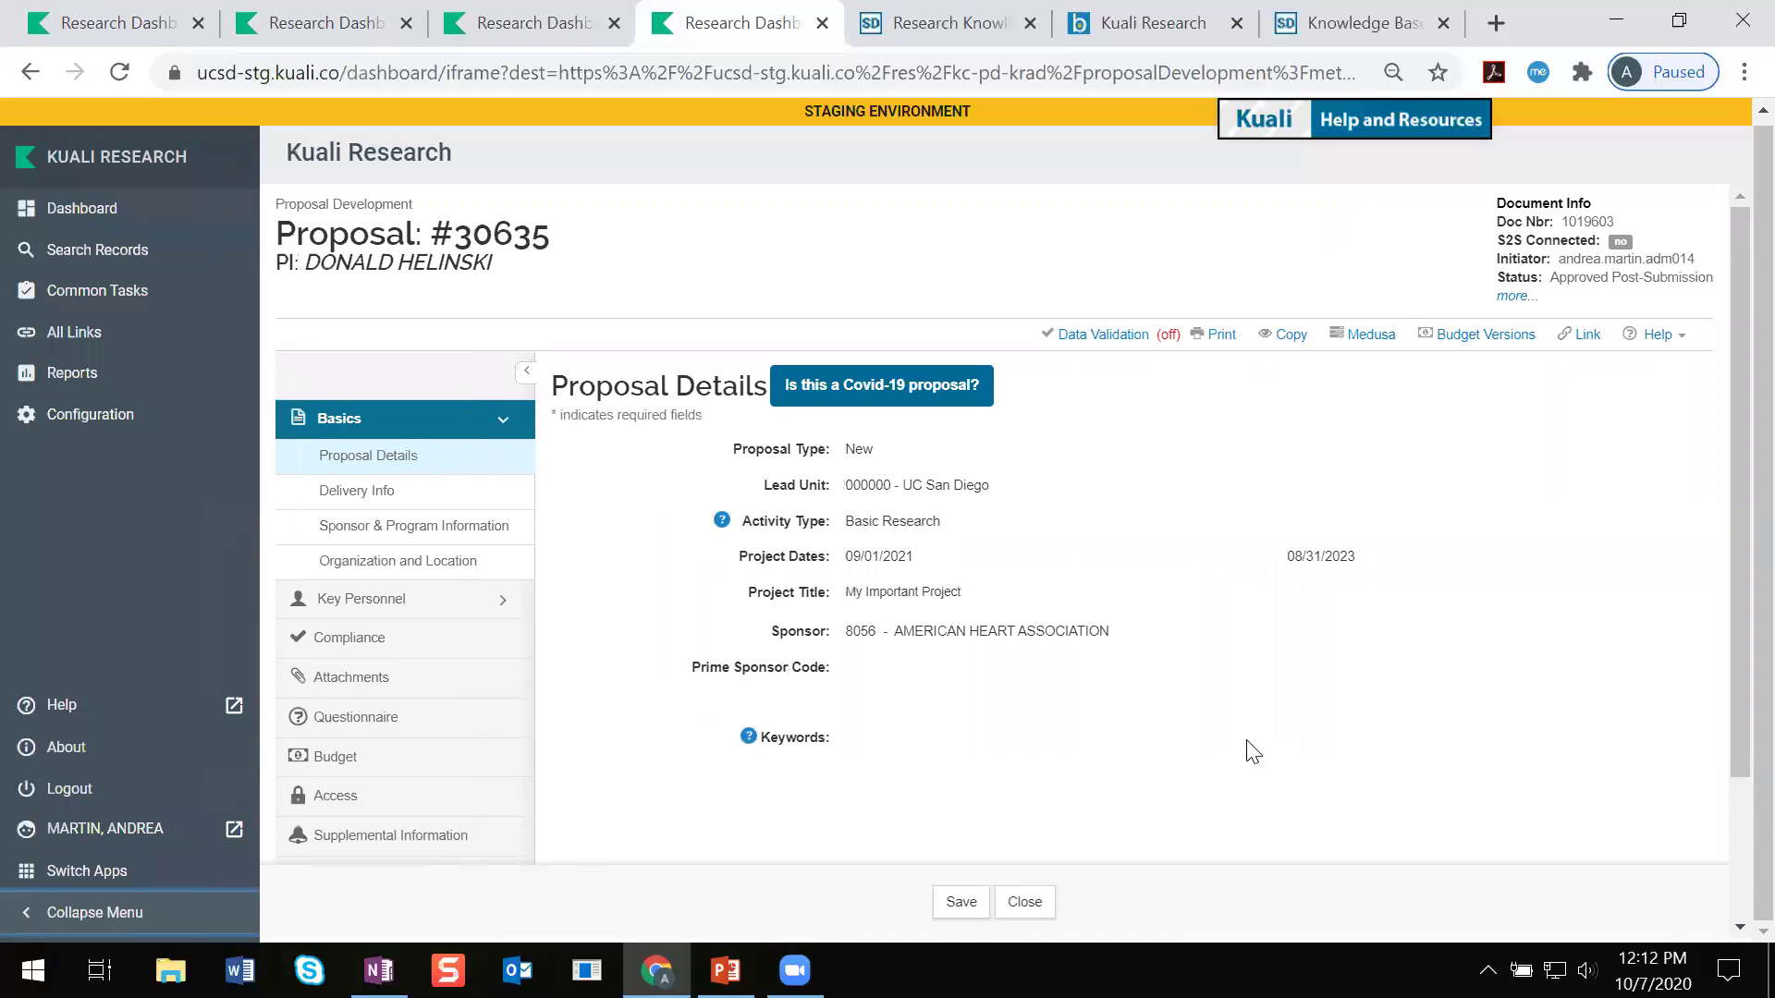
click(85, 294)
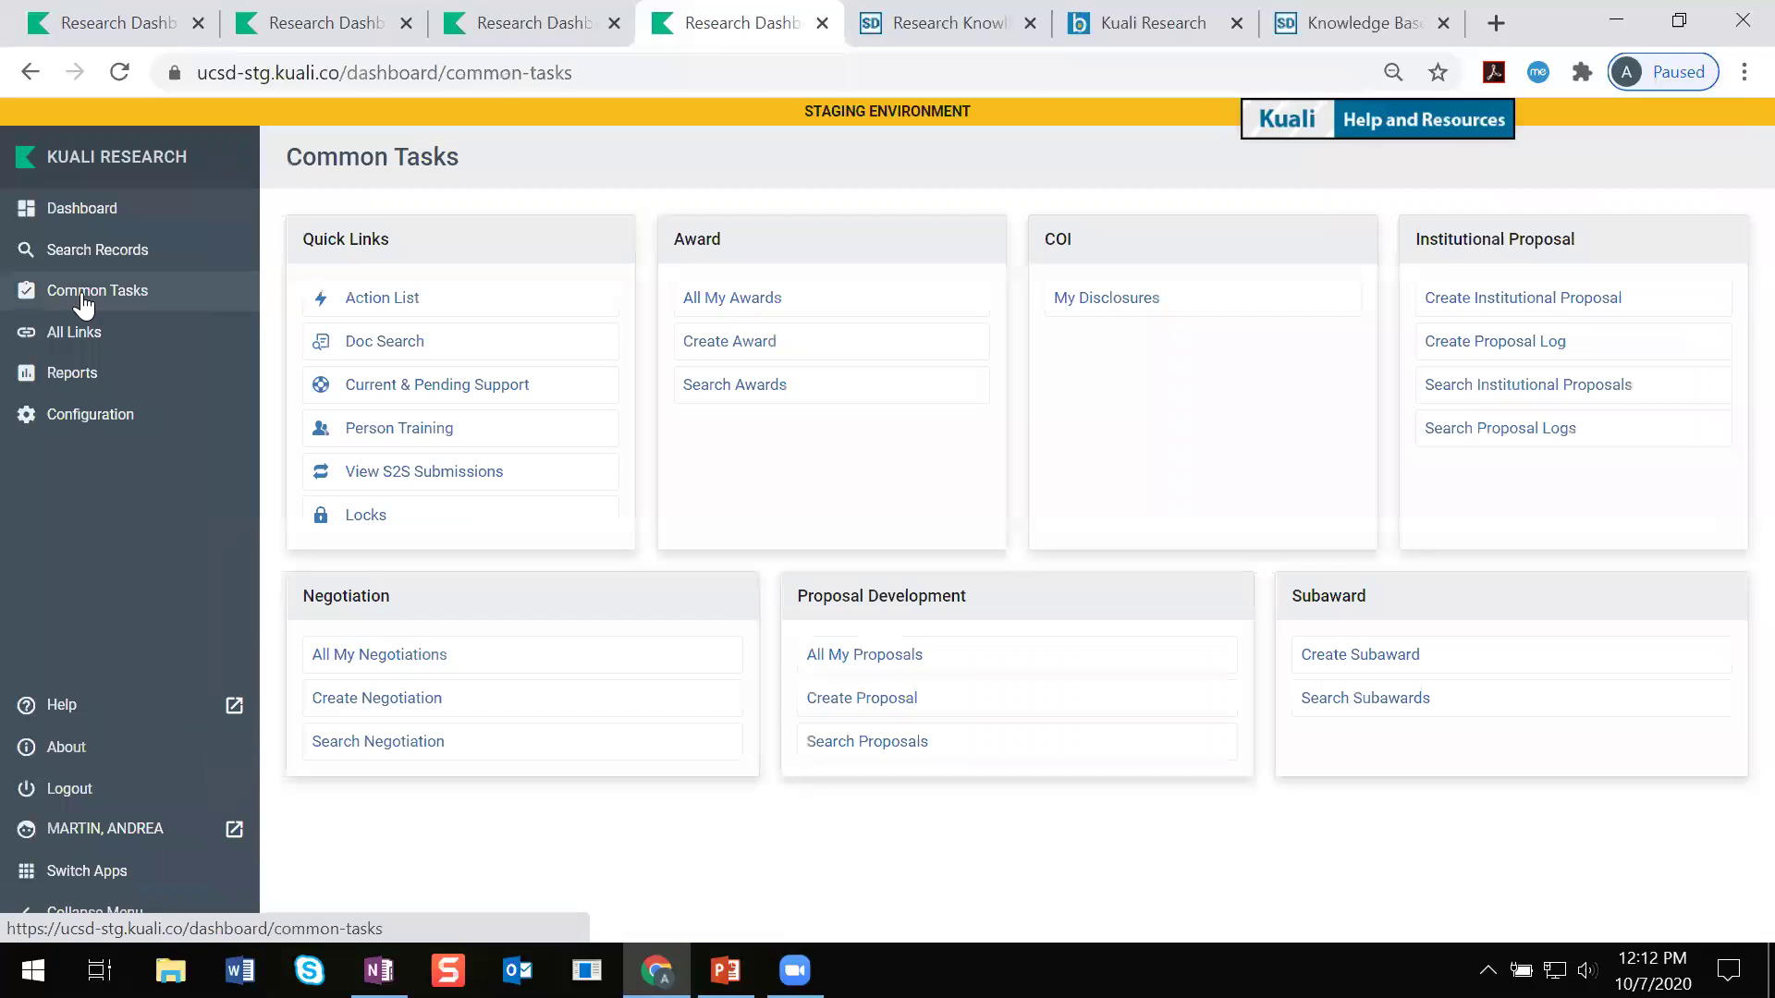
click(96, 914)
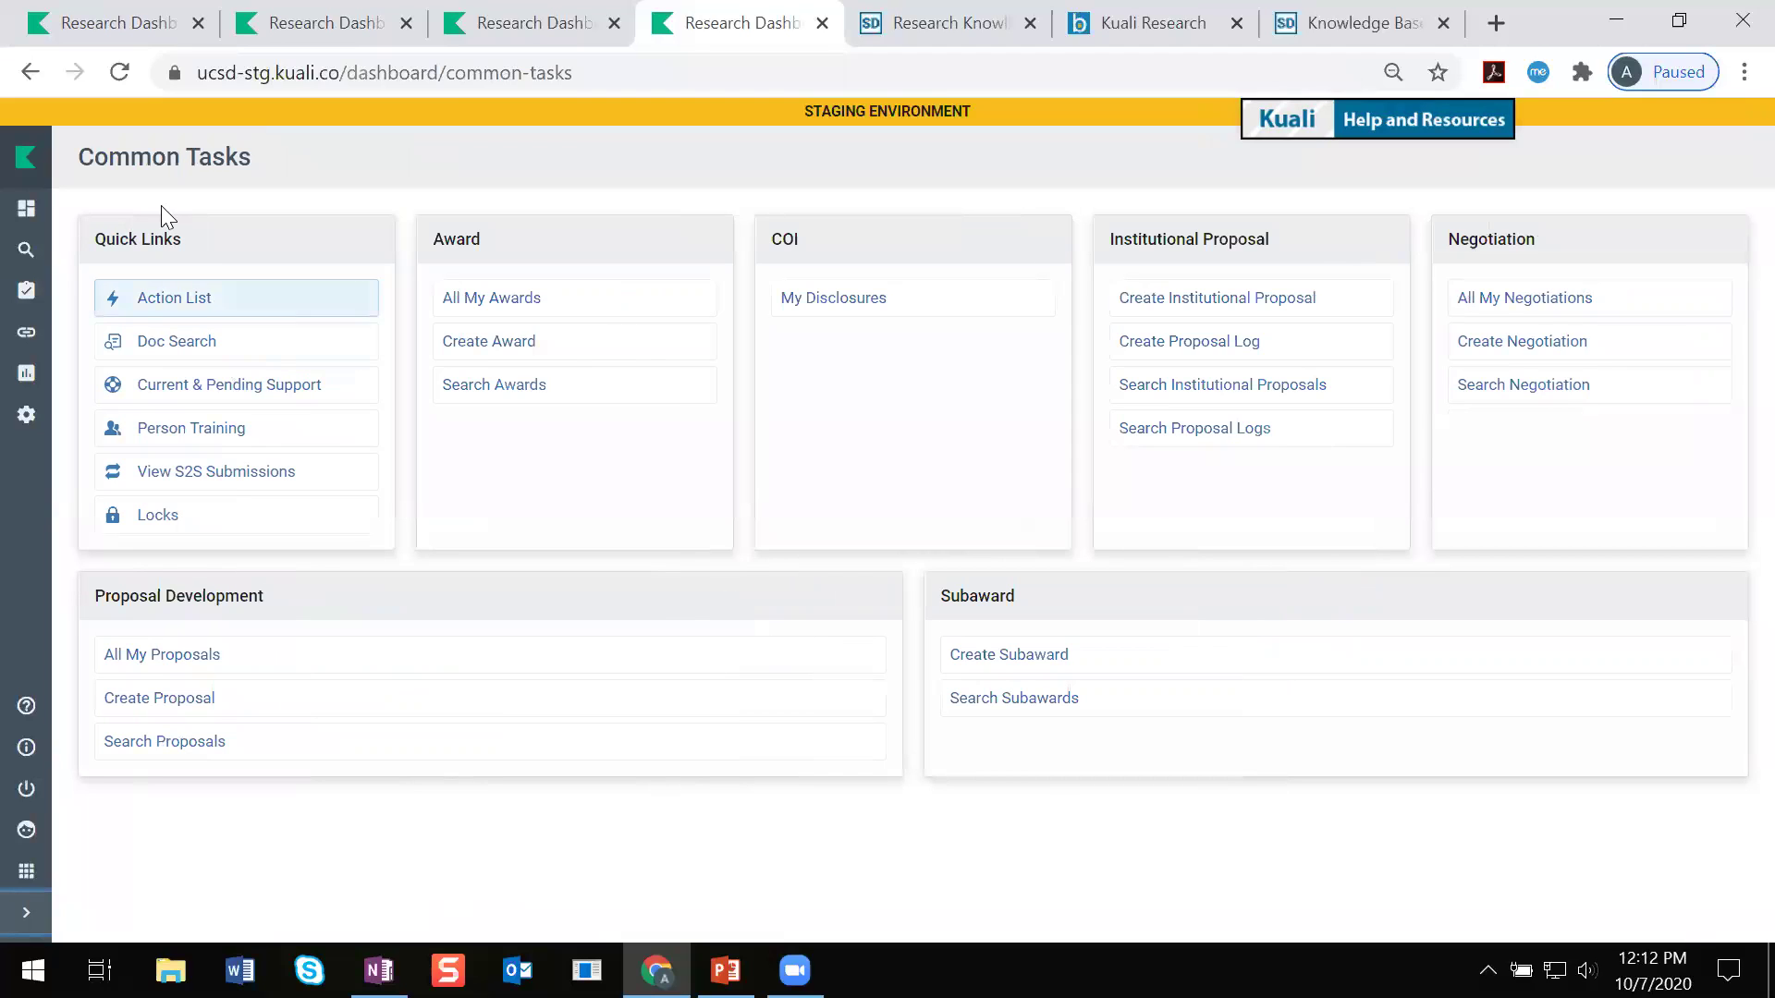
drag(106, 238, 187, 239)
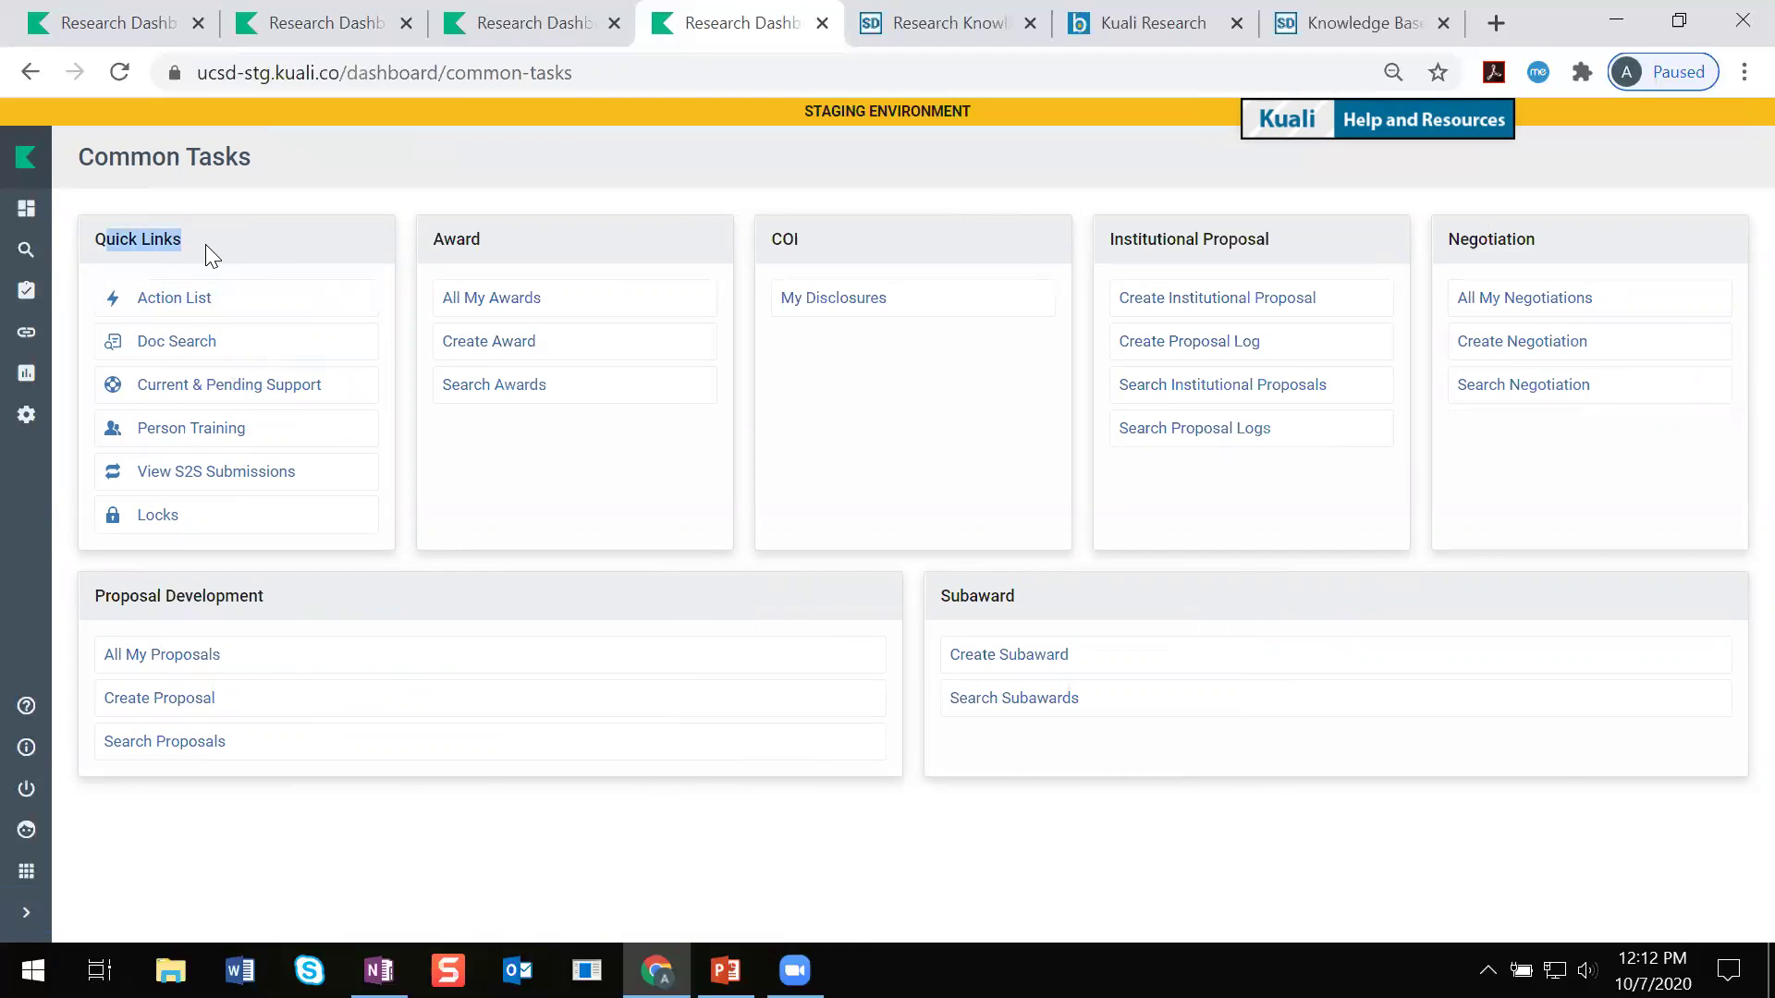
click(208, 245)
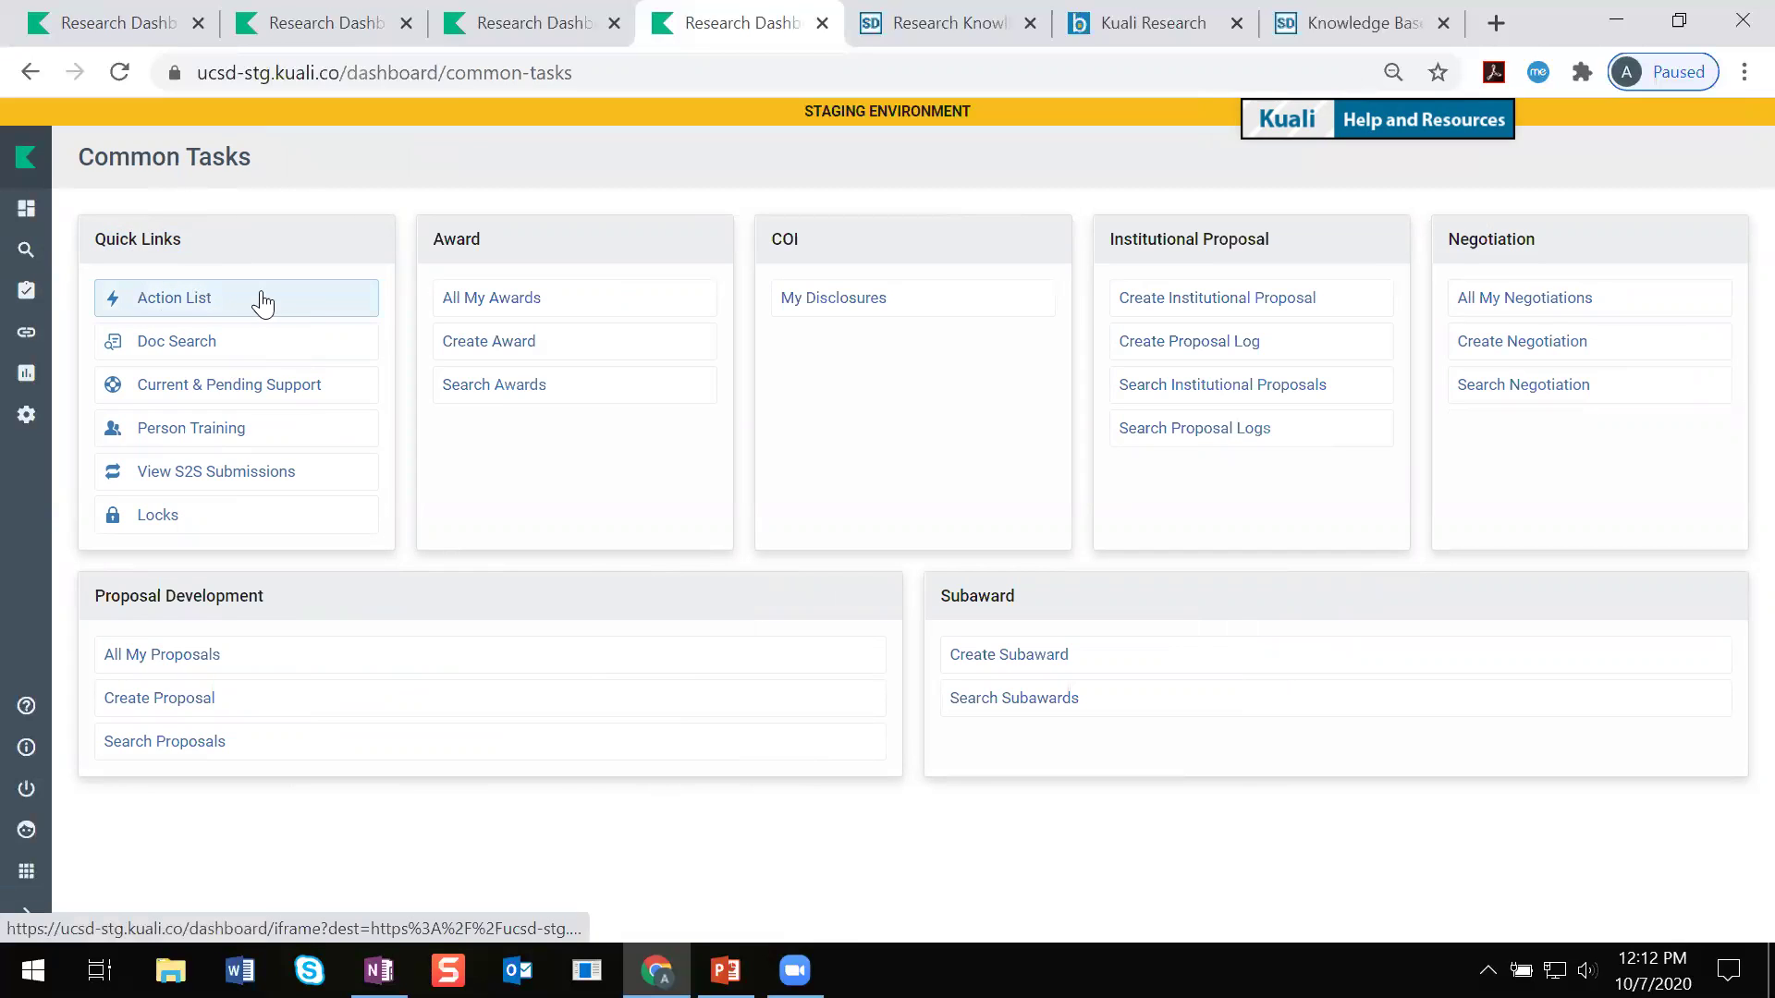
click(188, 305)
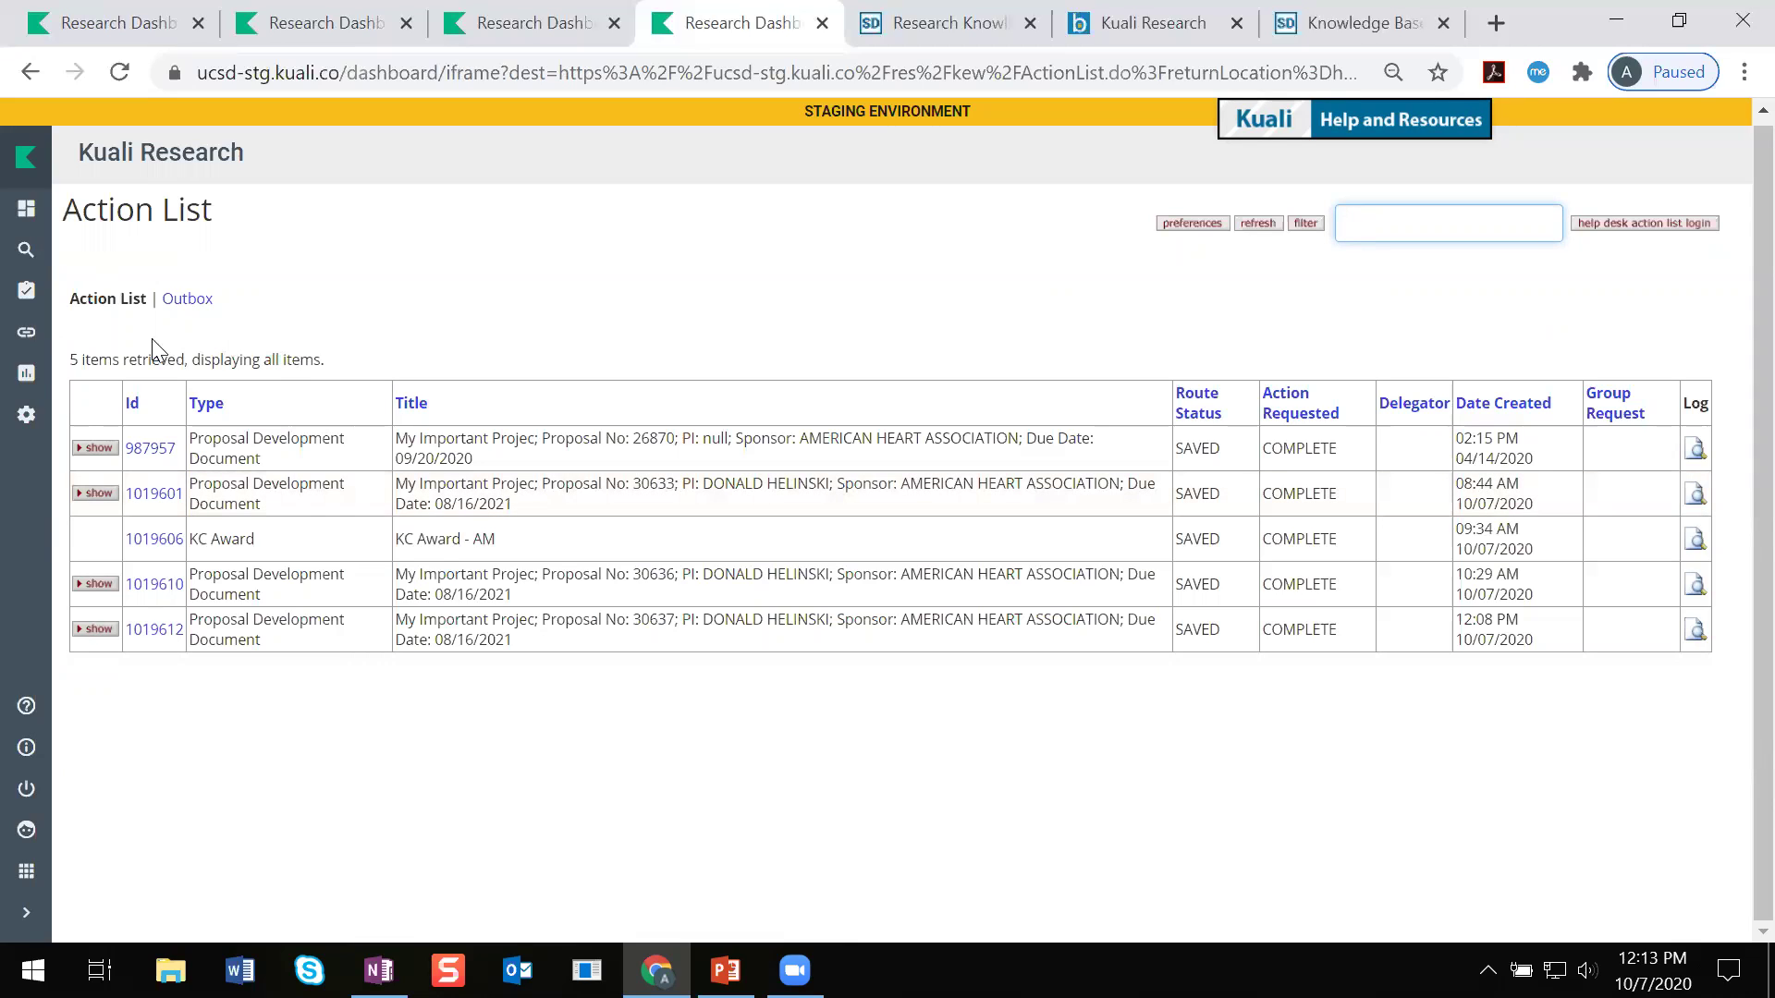
drag(70, 360, 369, 363)
click(369, 363)
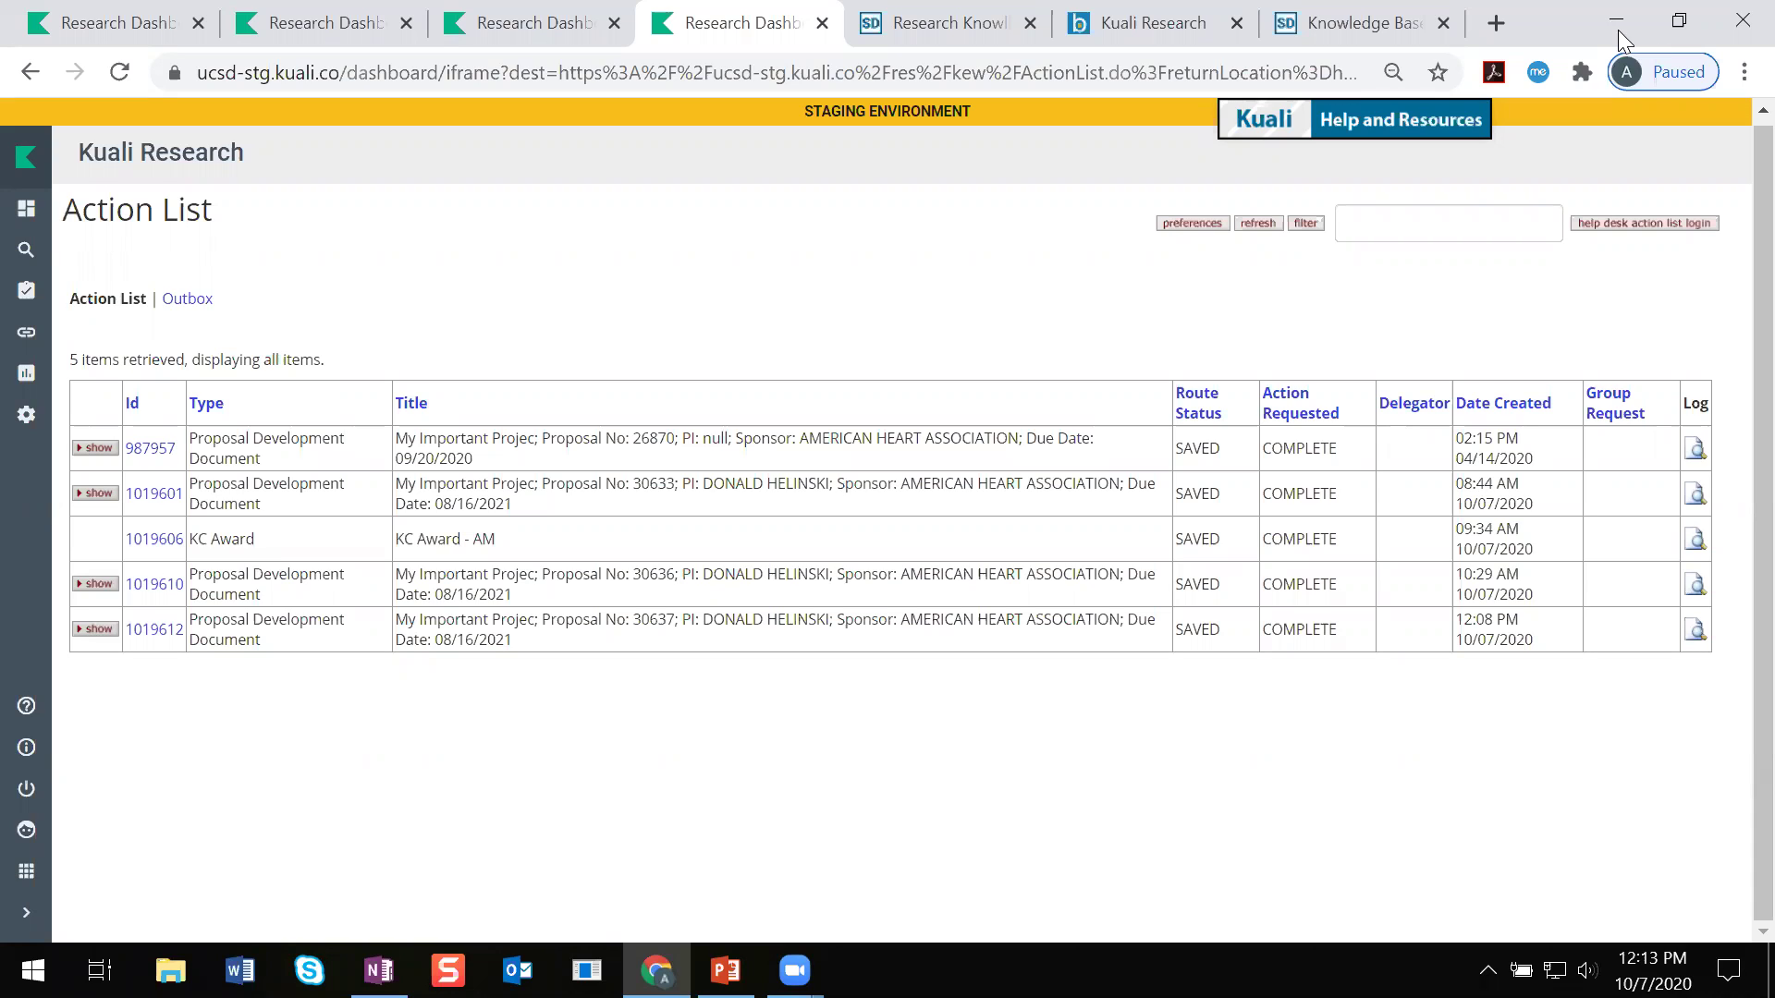
key(XF86AudioRaiseVolume)
key(XF86AudioRaiseVolume)
key(XF86AudioRaiseVolume)
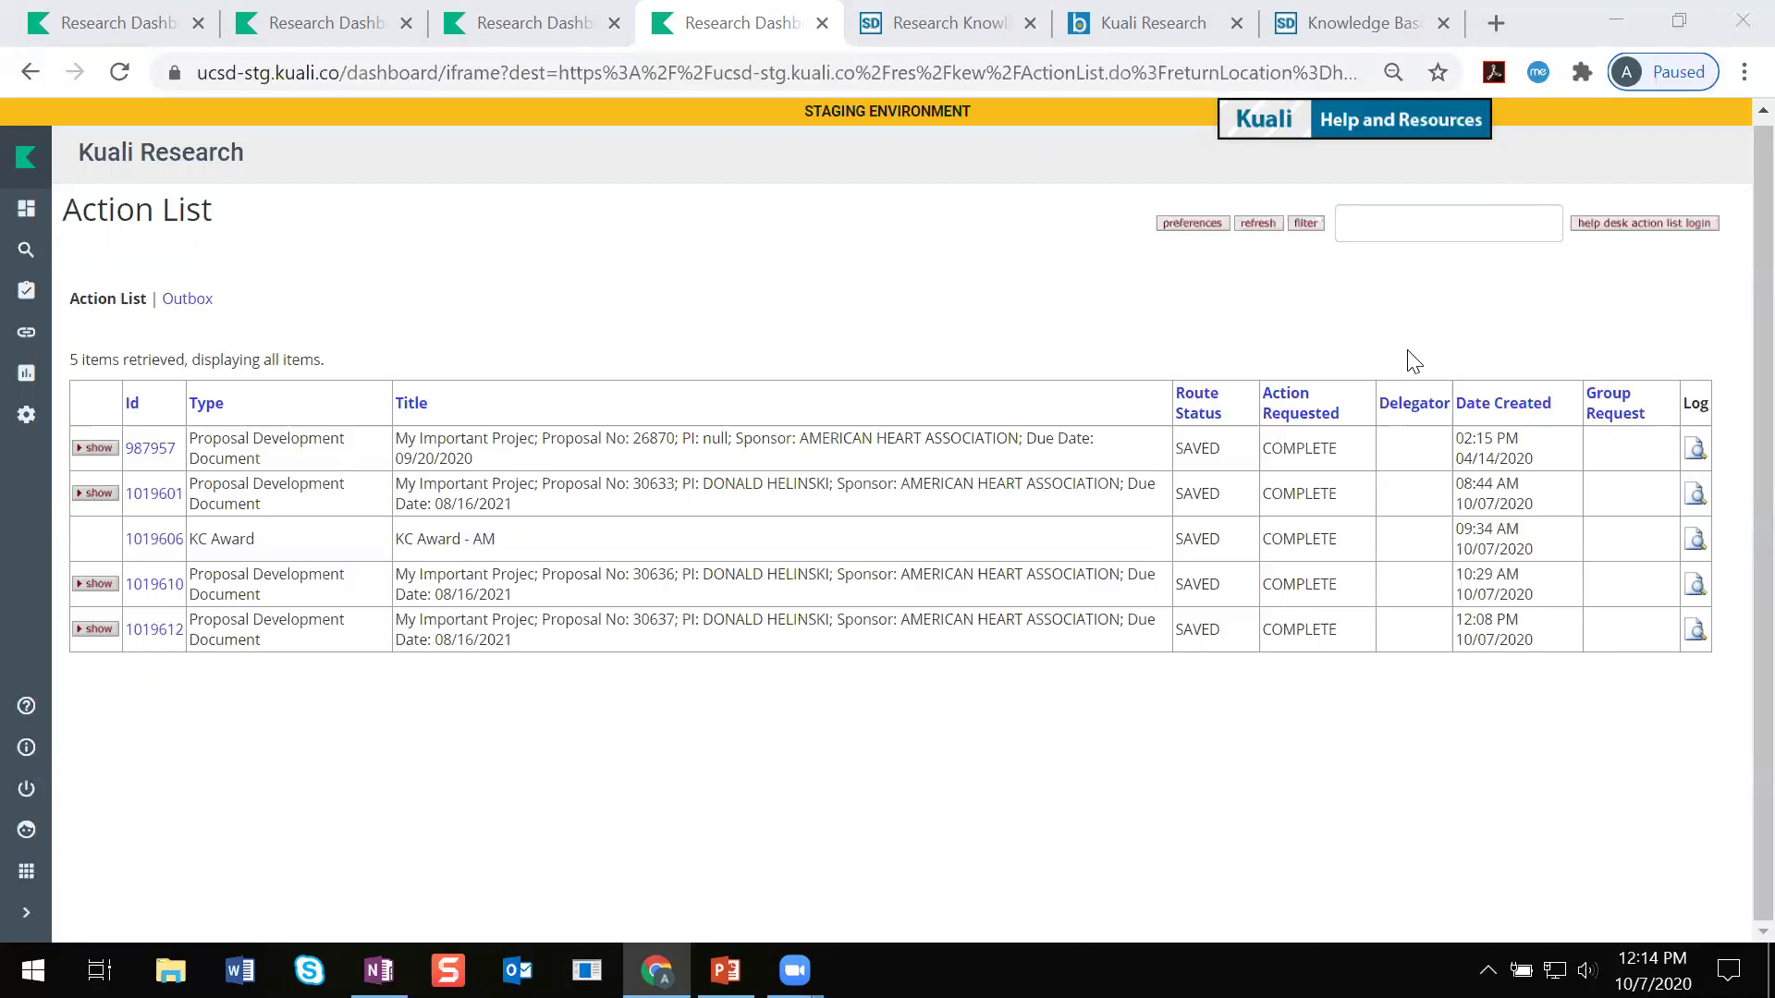
click(723, 211)
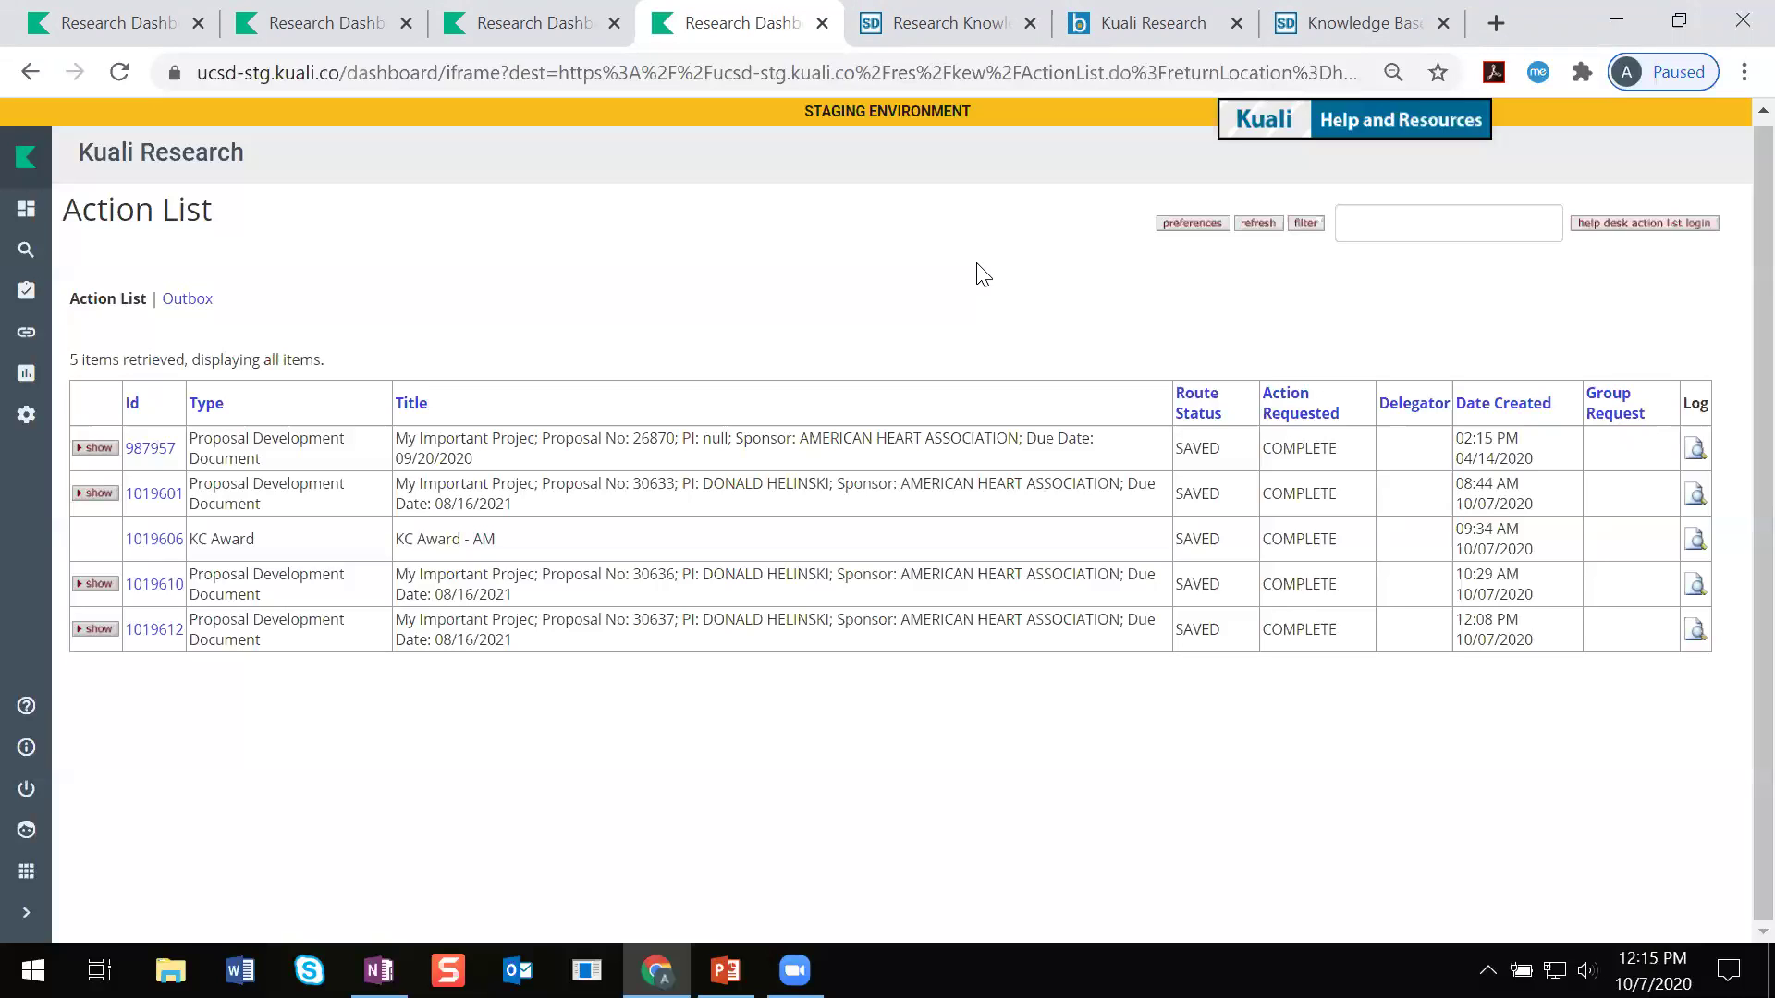
key(alt+Tab)
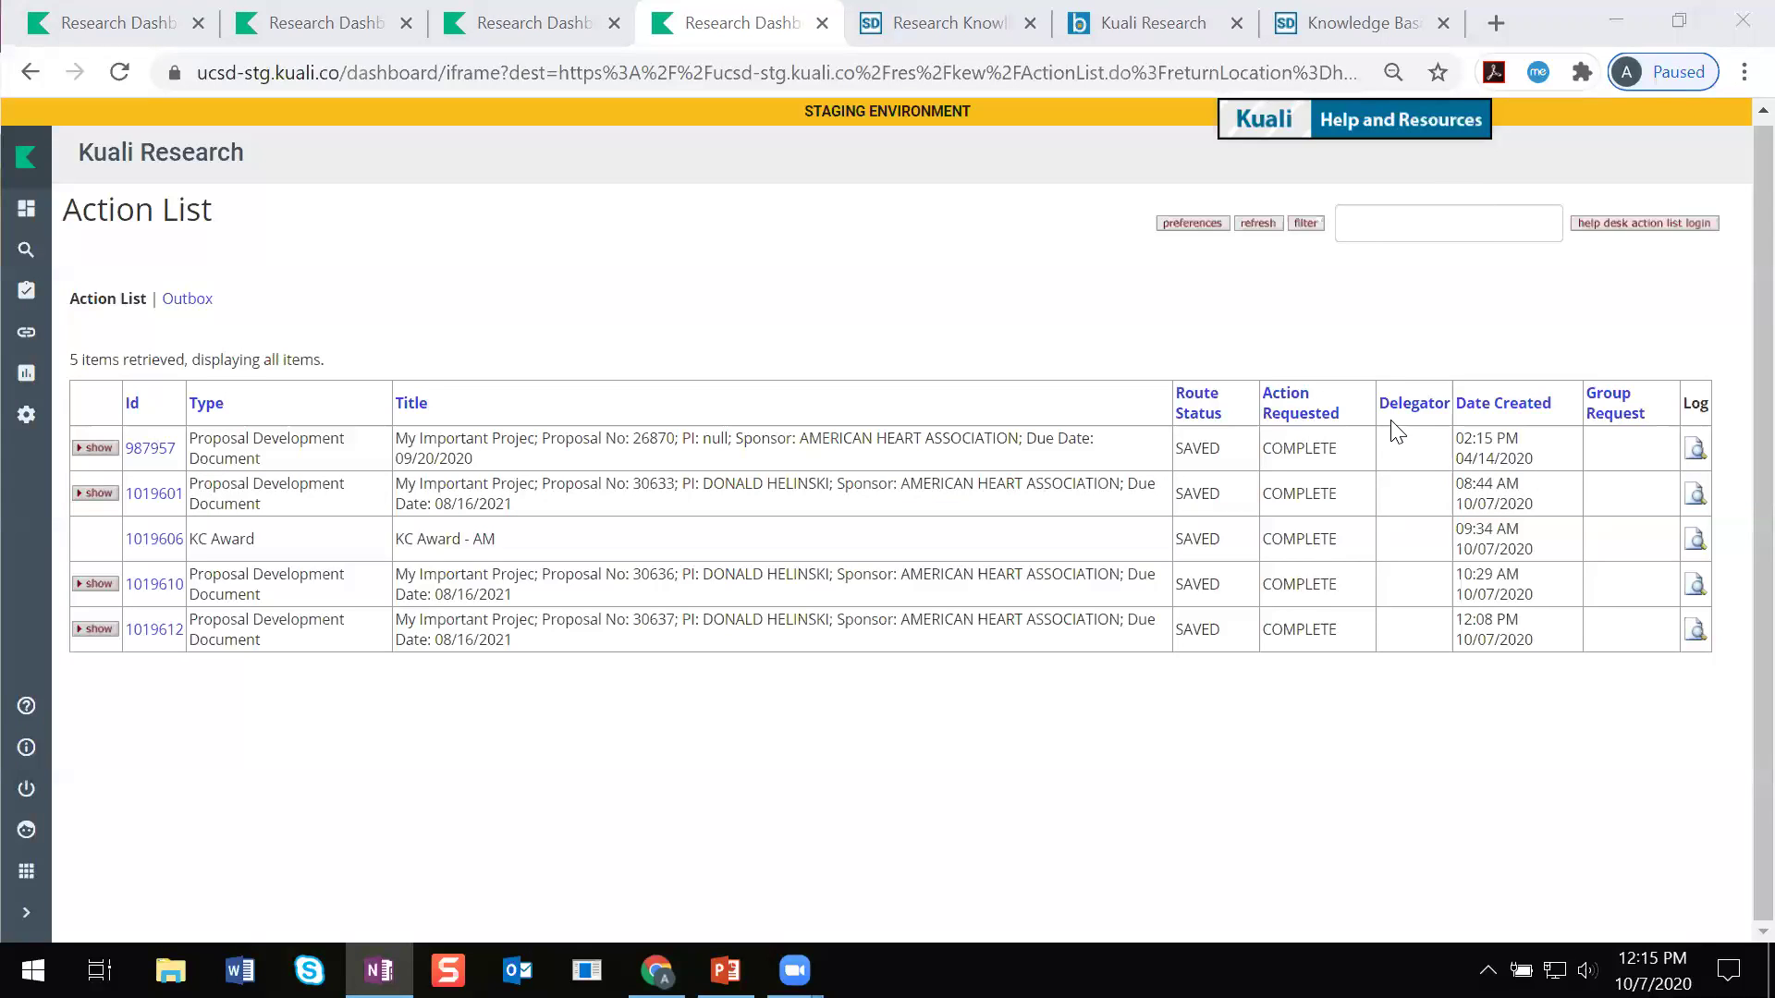
click(915, 253)
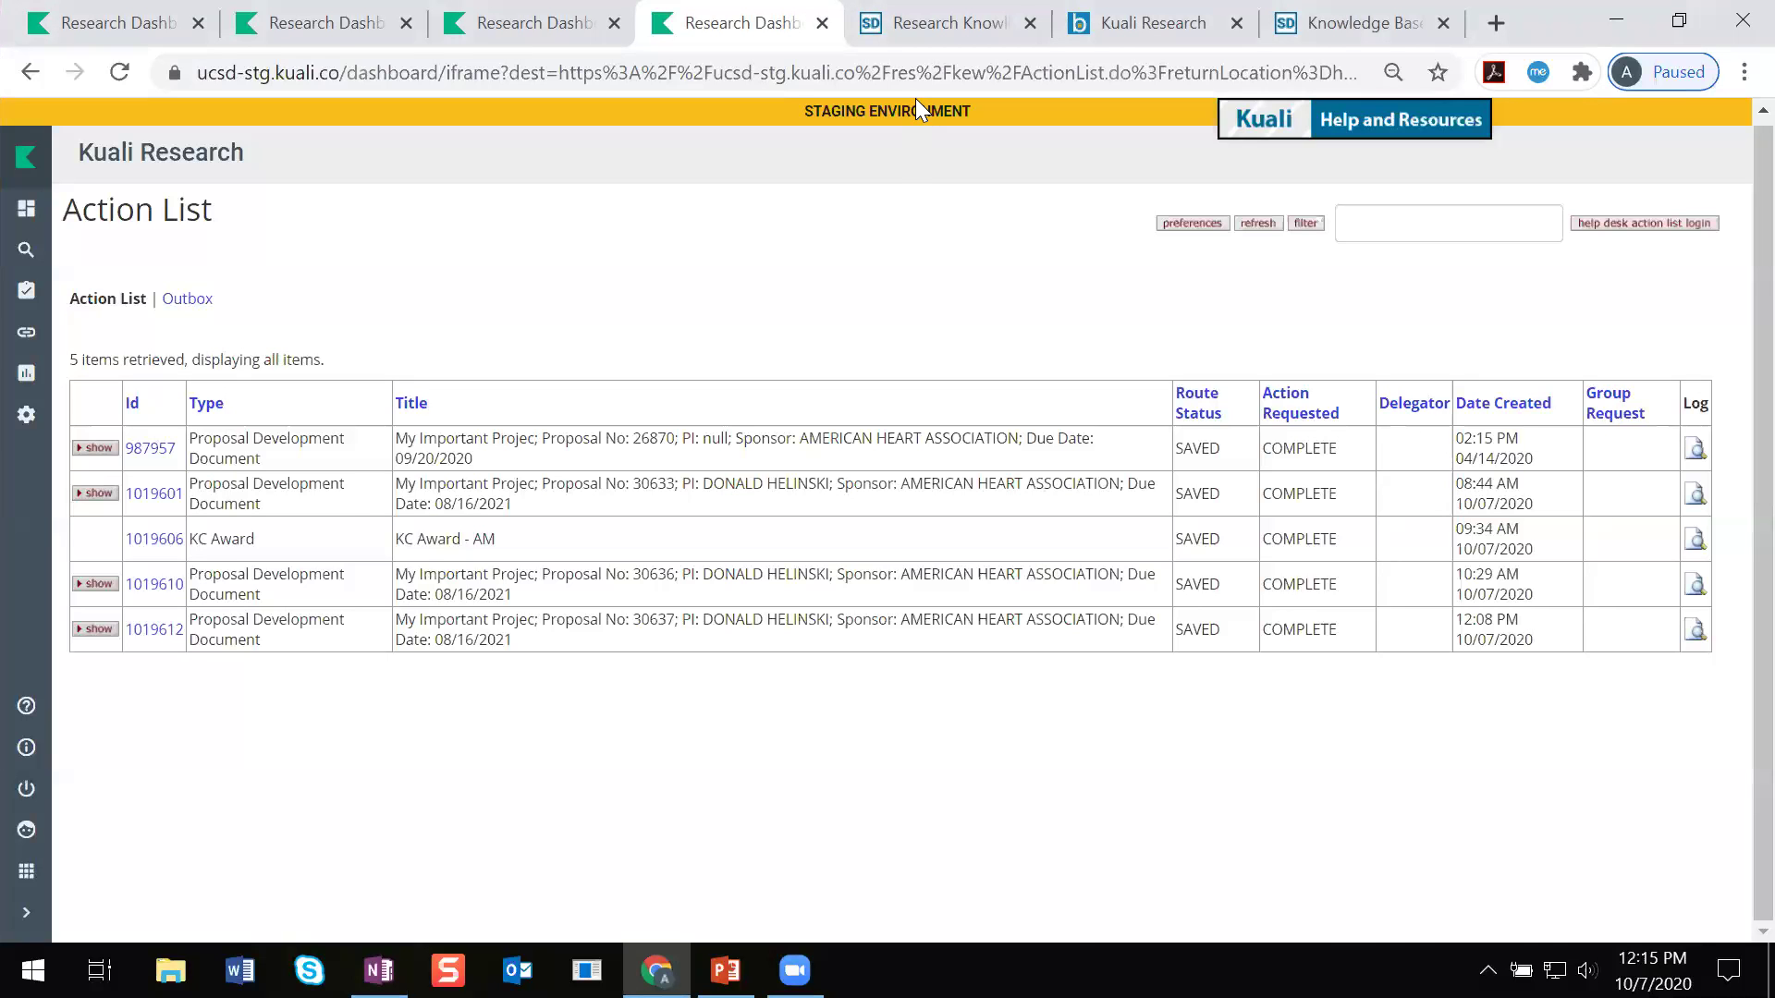
Step: Switch to the Kuali Research page on Blink and look through its Help Desk and Updates & Resources sections
click(960, 26)
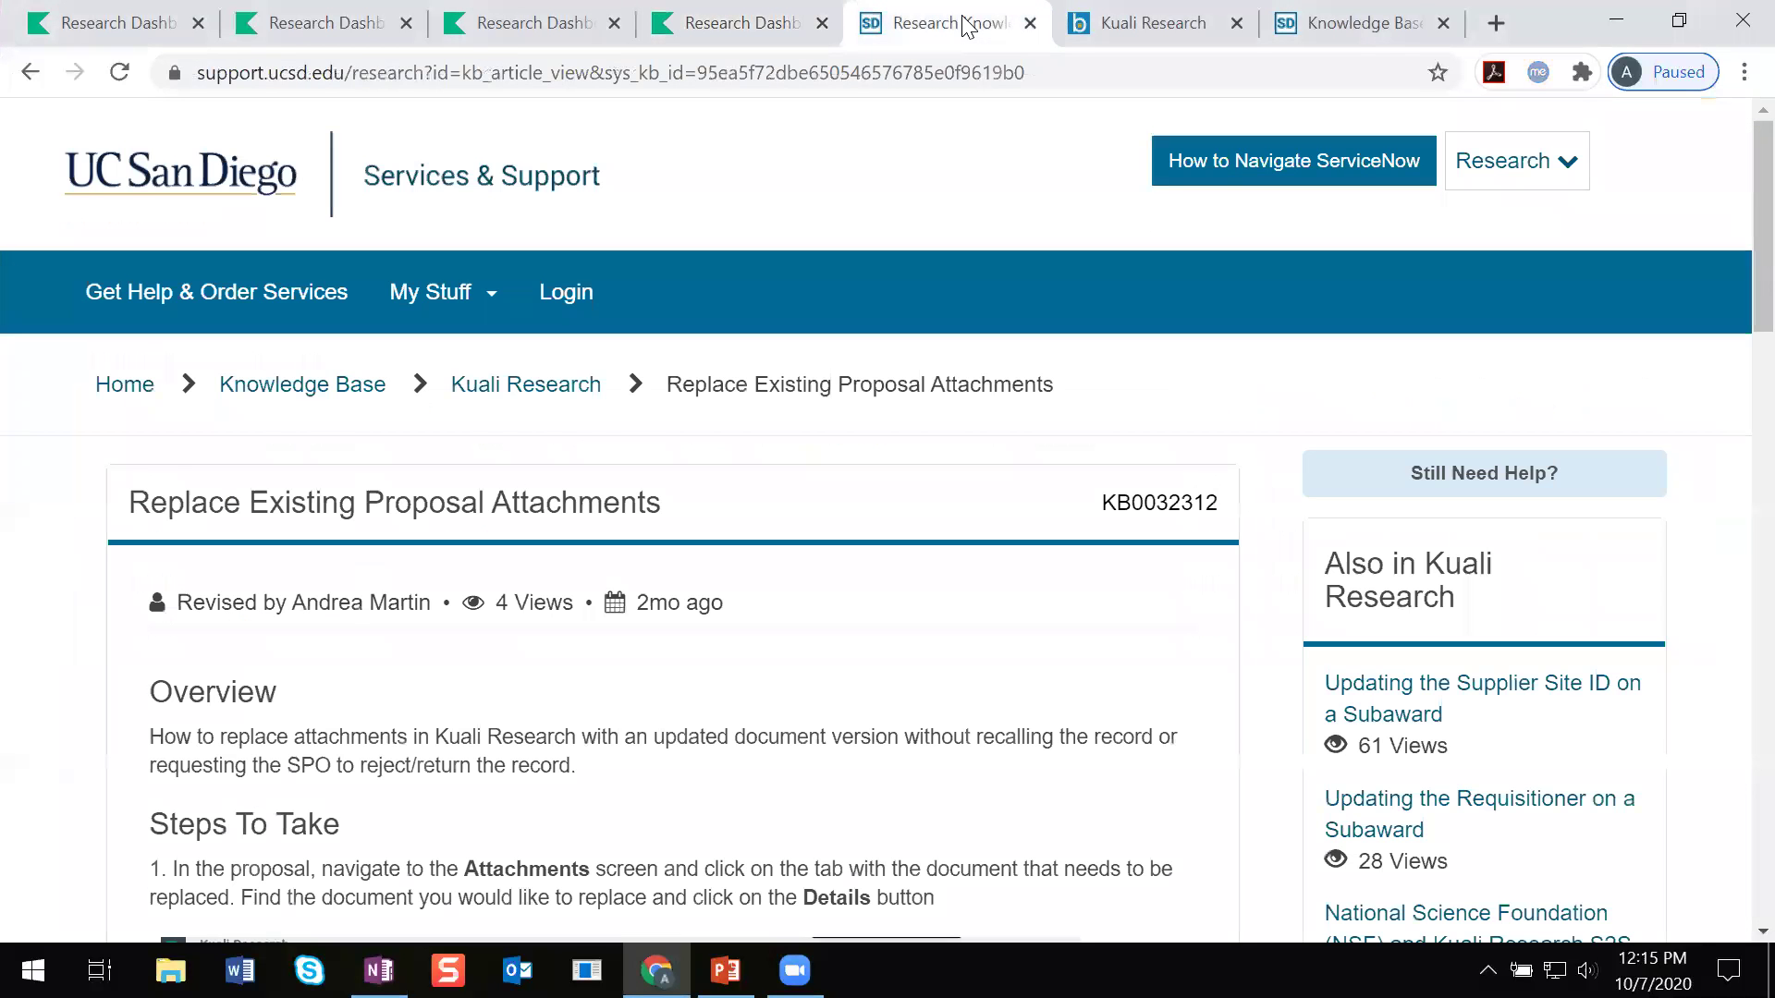
click(1156, 12)
scroll(836, 700, up, 13)
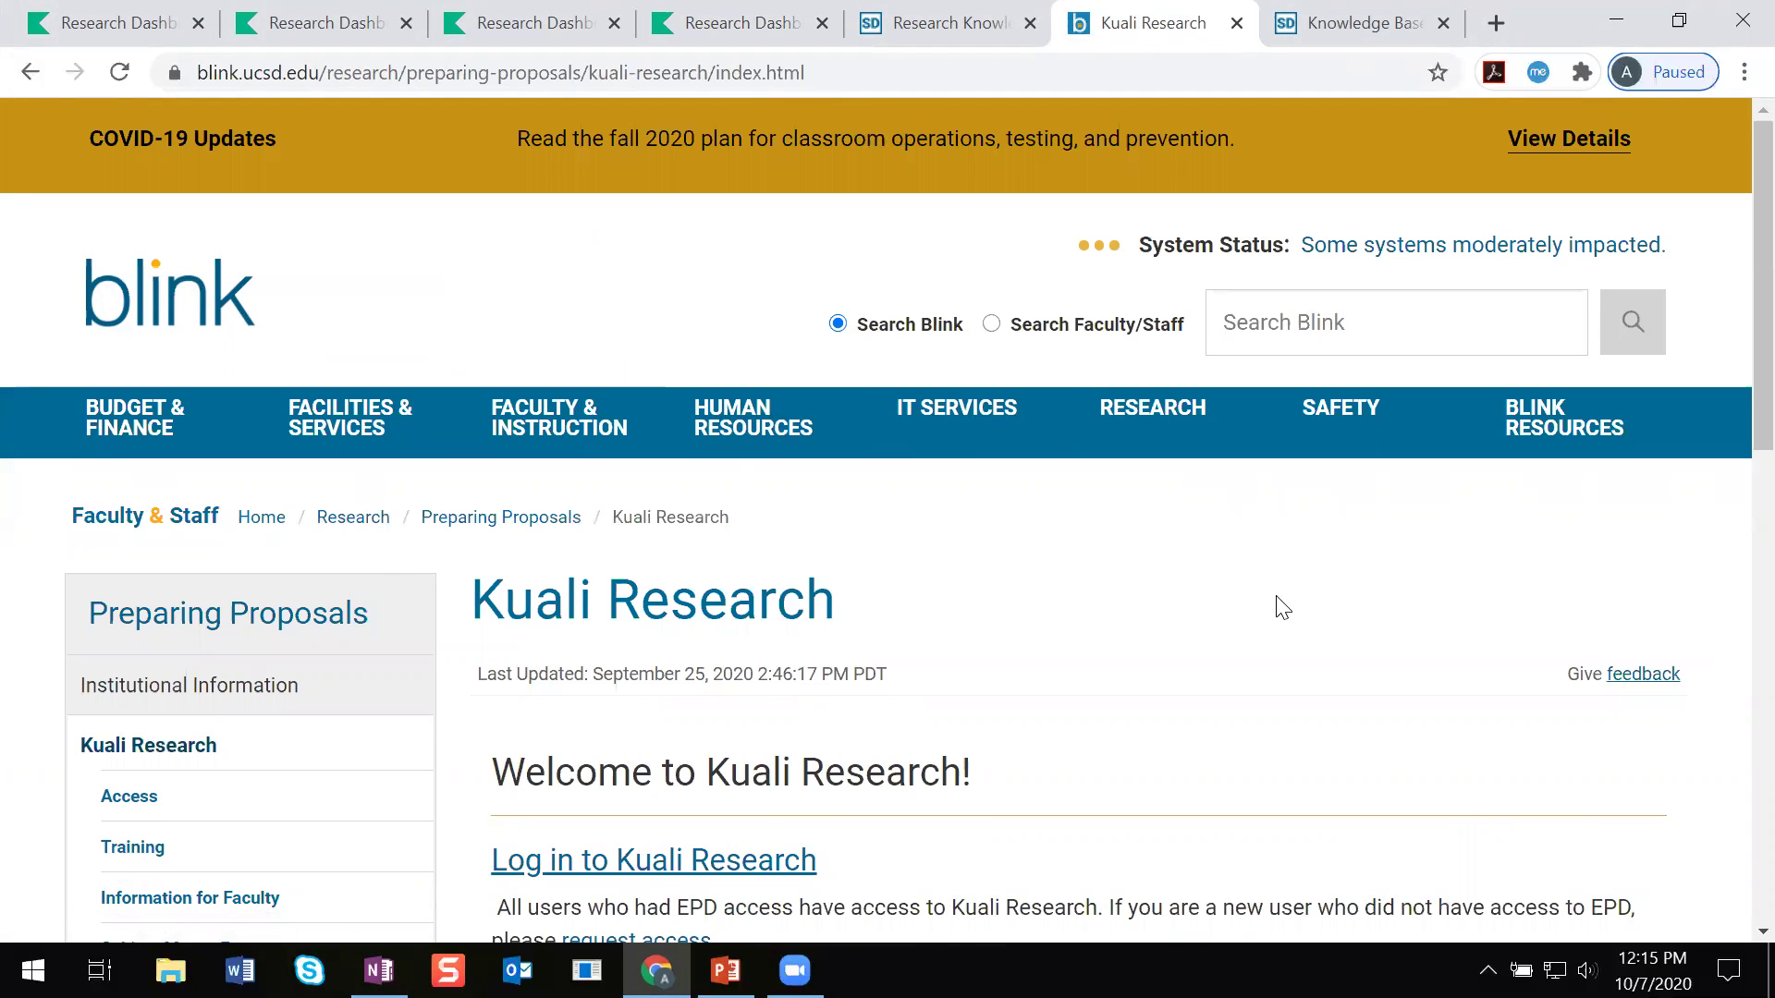
scroll(1282, 607, down, 7)
scroll(1294, 577, down, 3)
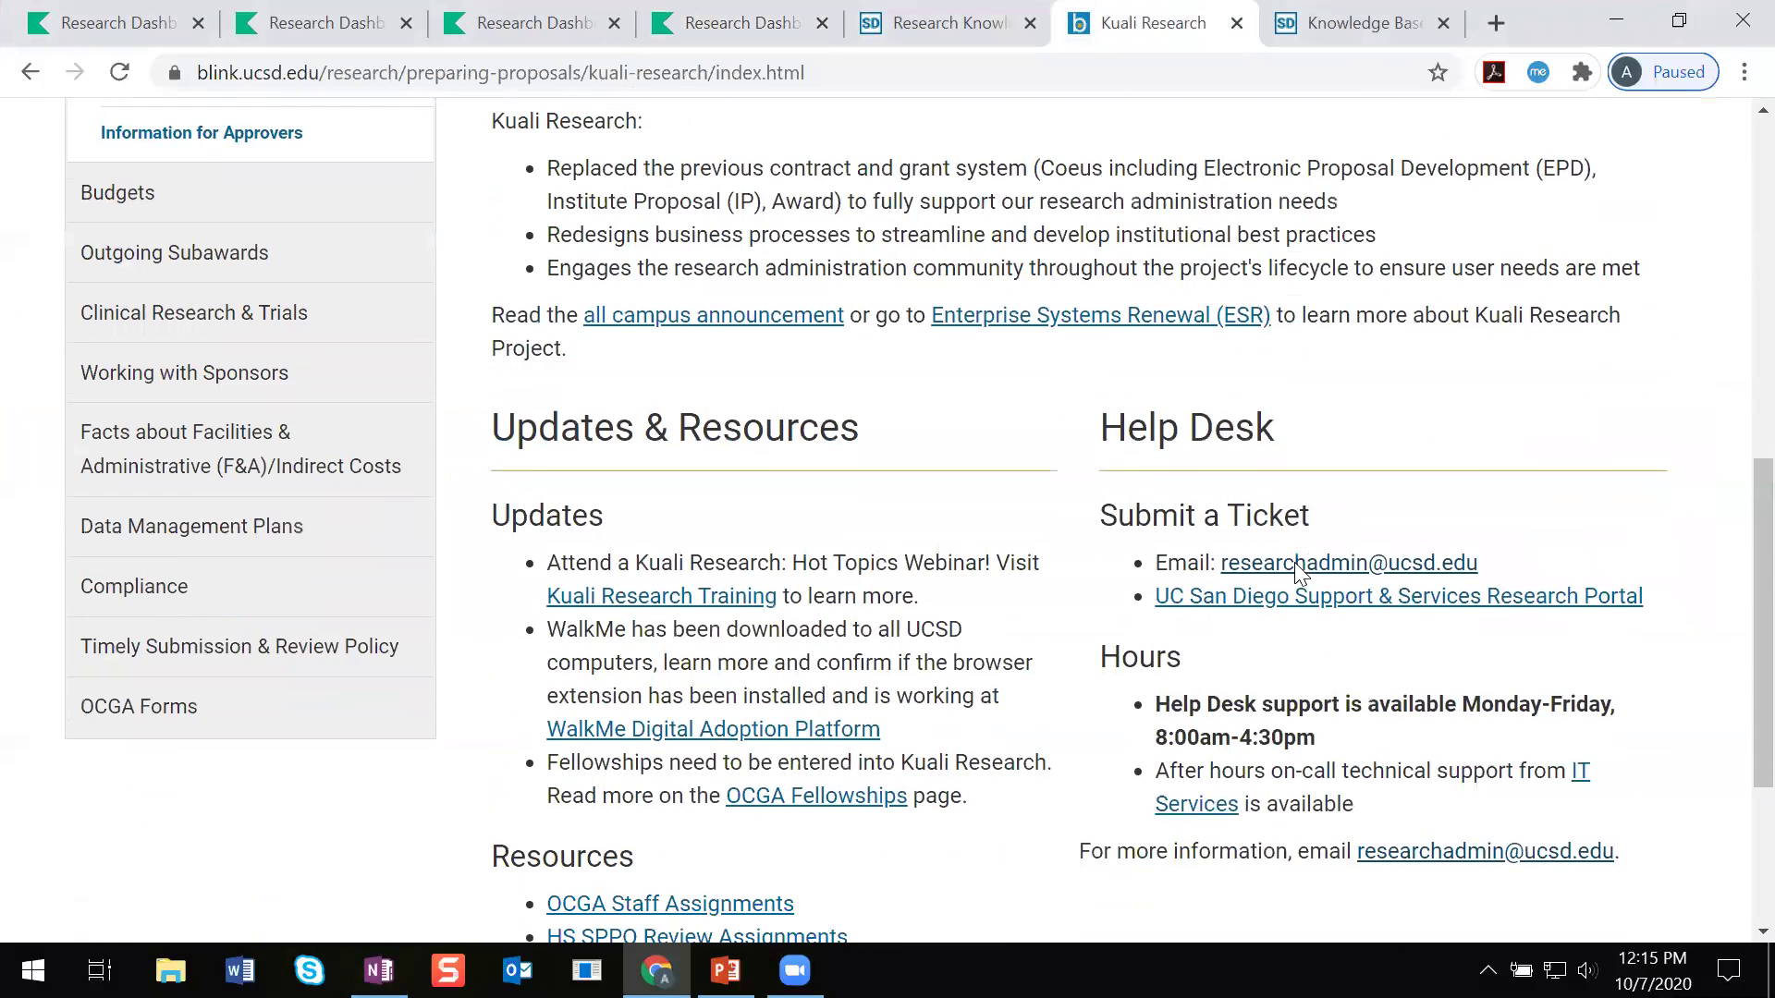
scroll(1299, 574, down, 1)
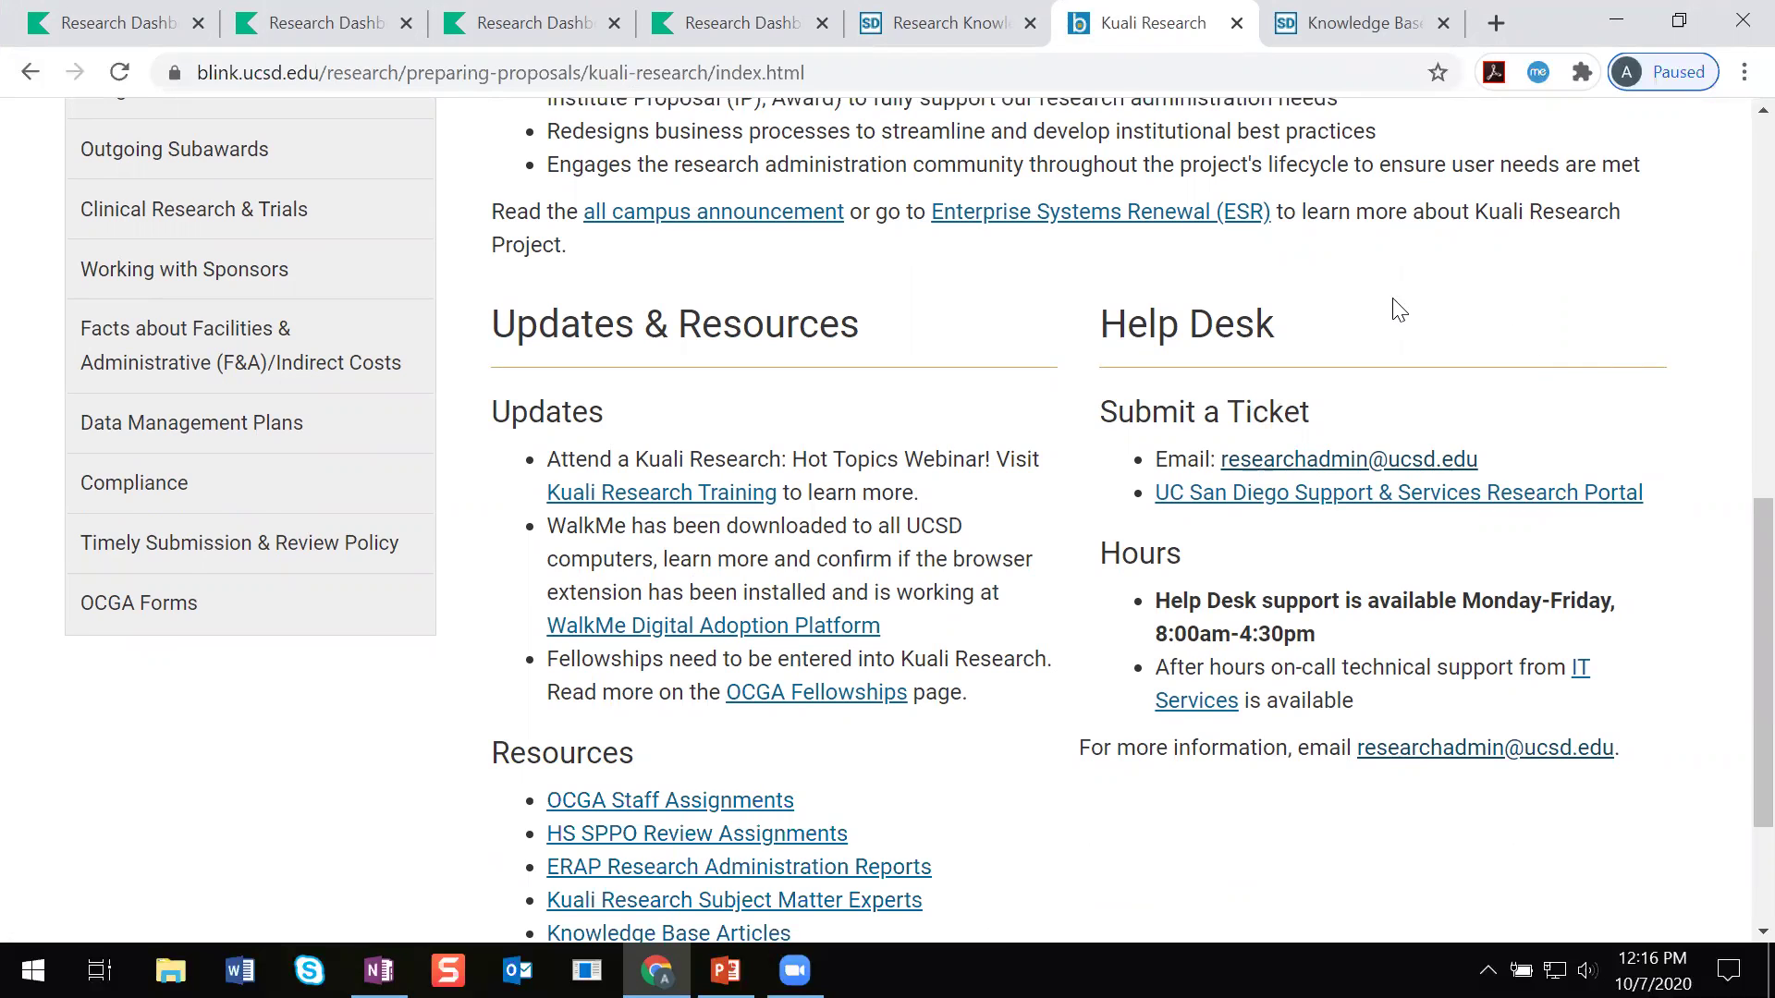
scroll(1014, 269, down, 3)
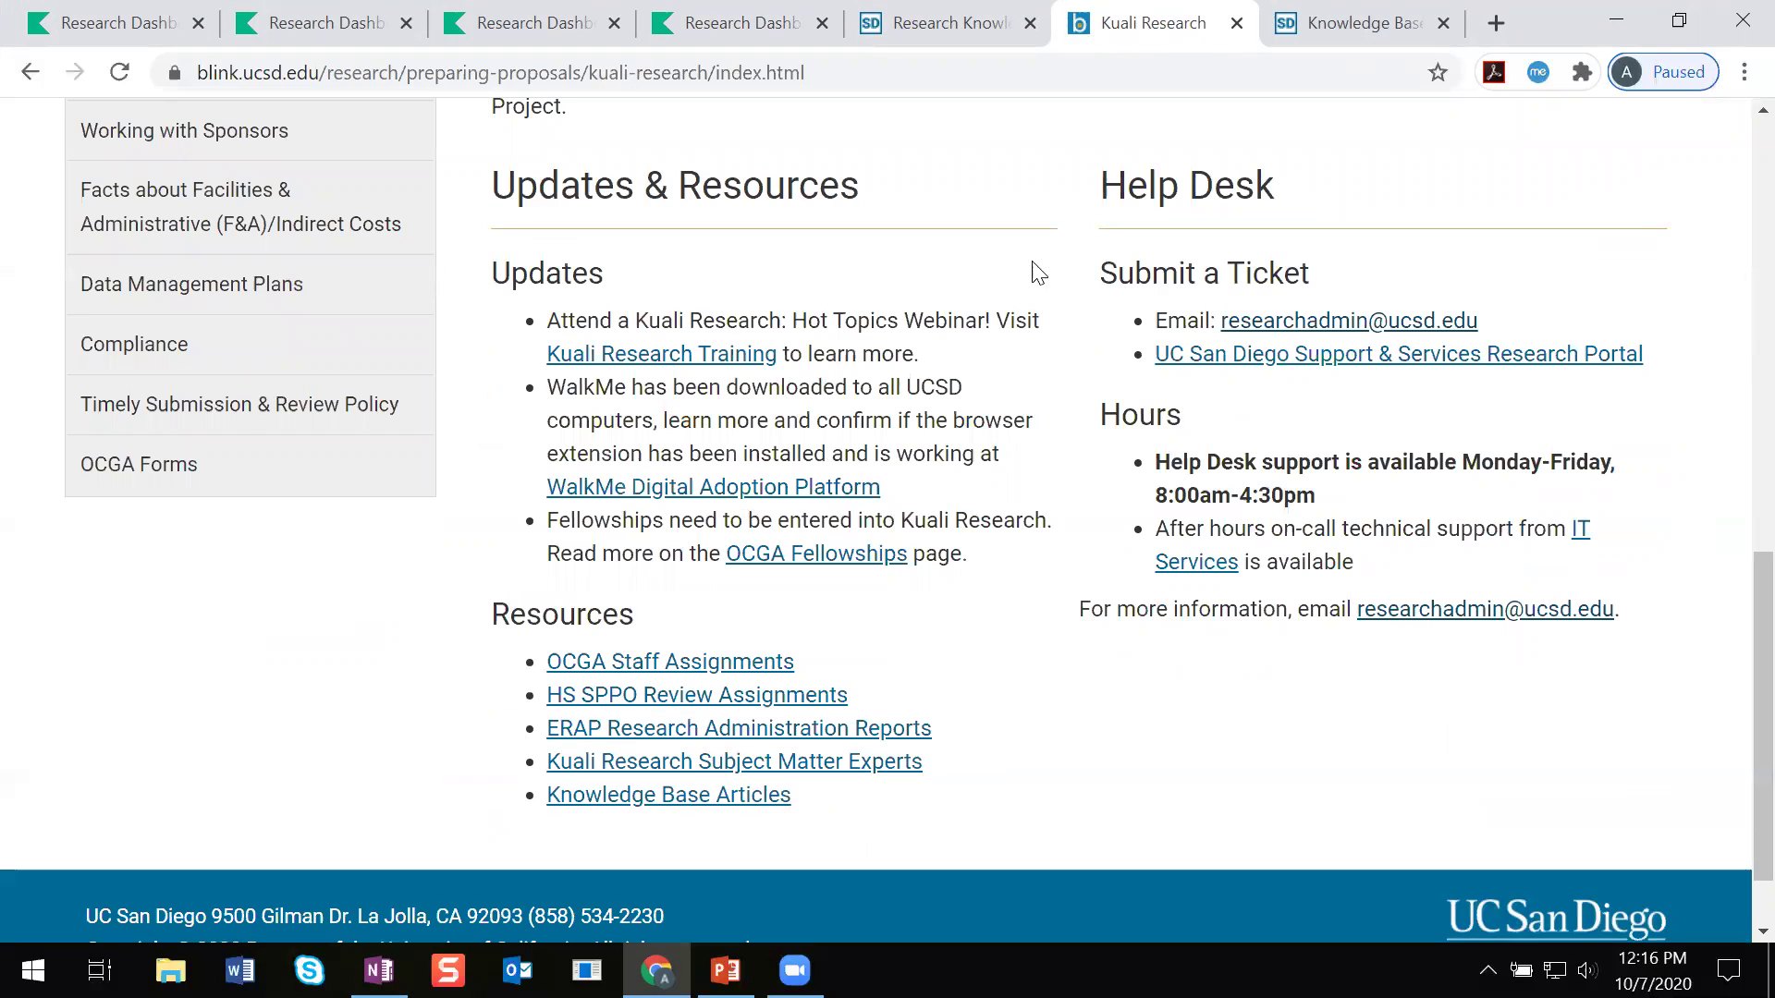
drag(493, 186, 869, 204)
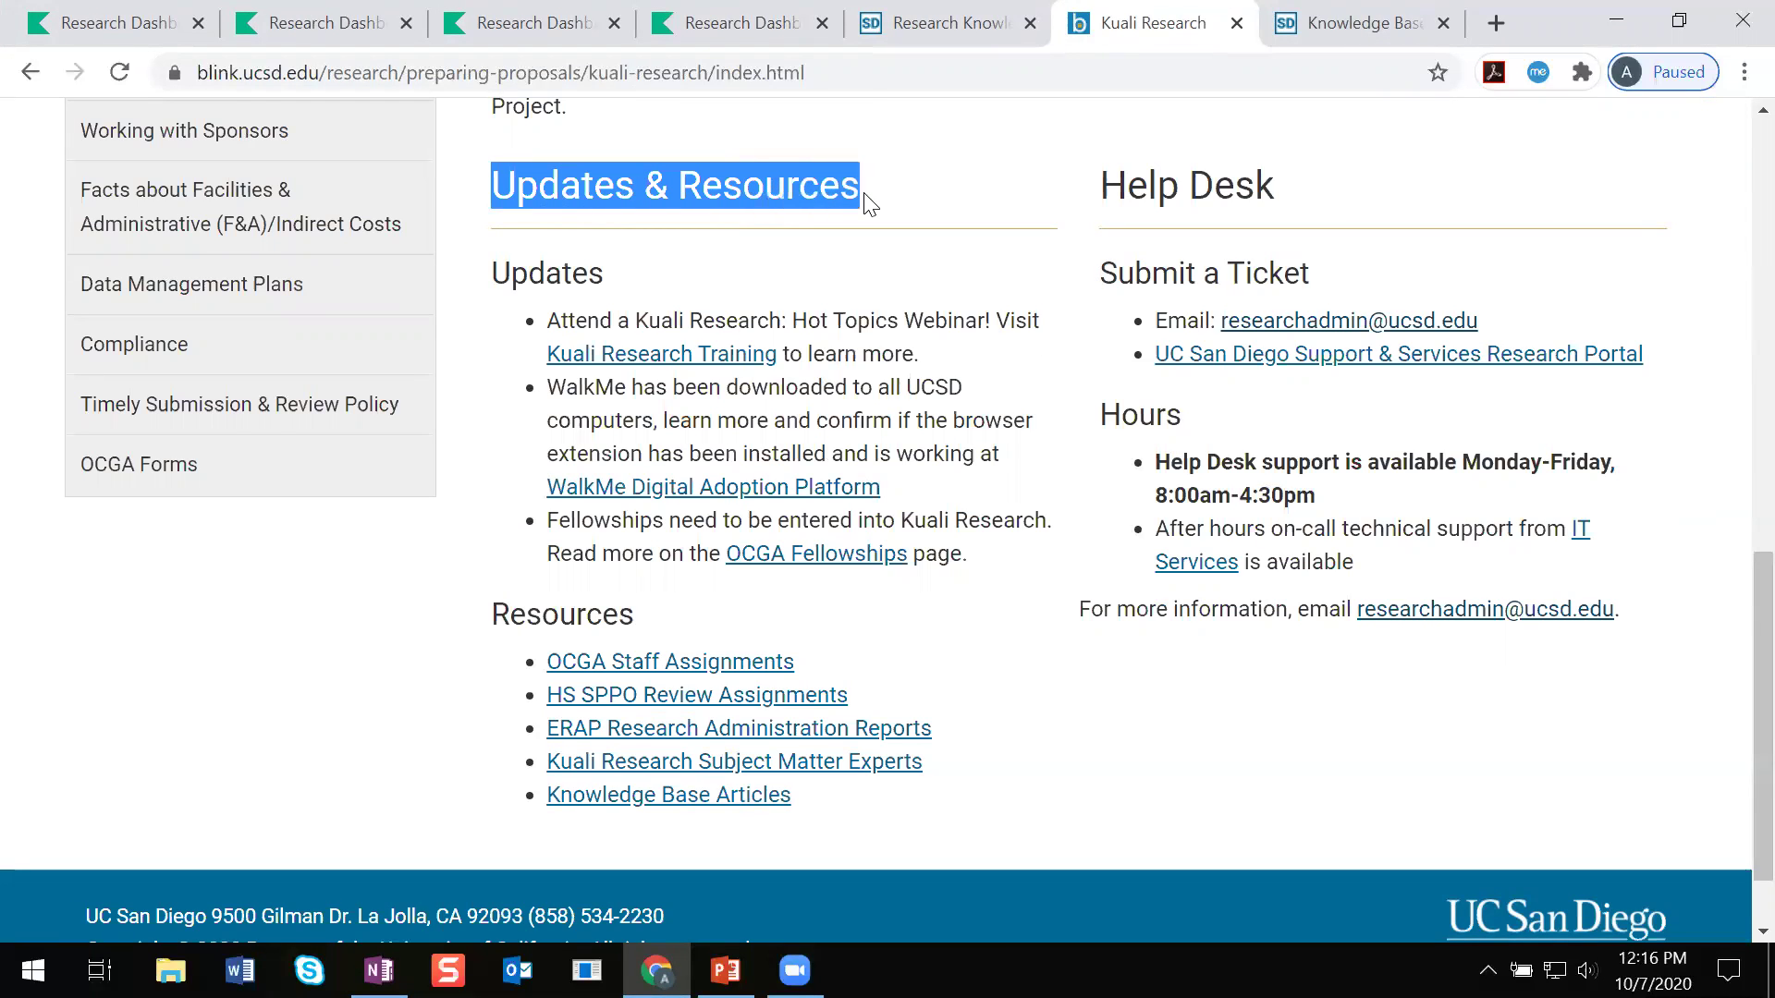
Step: Open the Knowledge Base Articles listed under Resources on the Kuali Research page and find the article categories
click(411, 693)
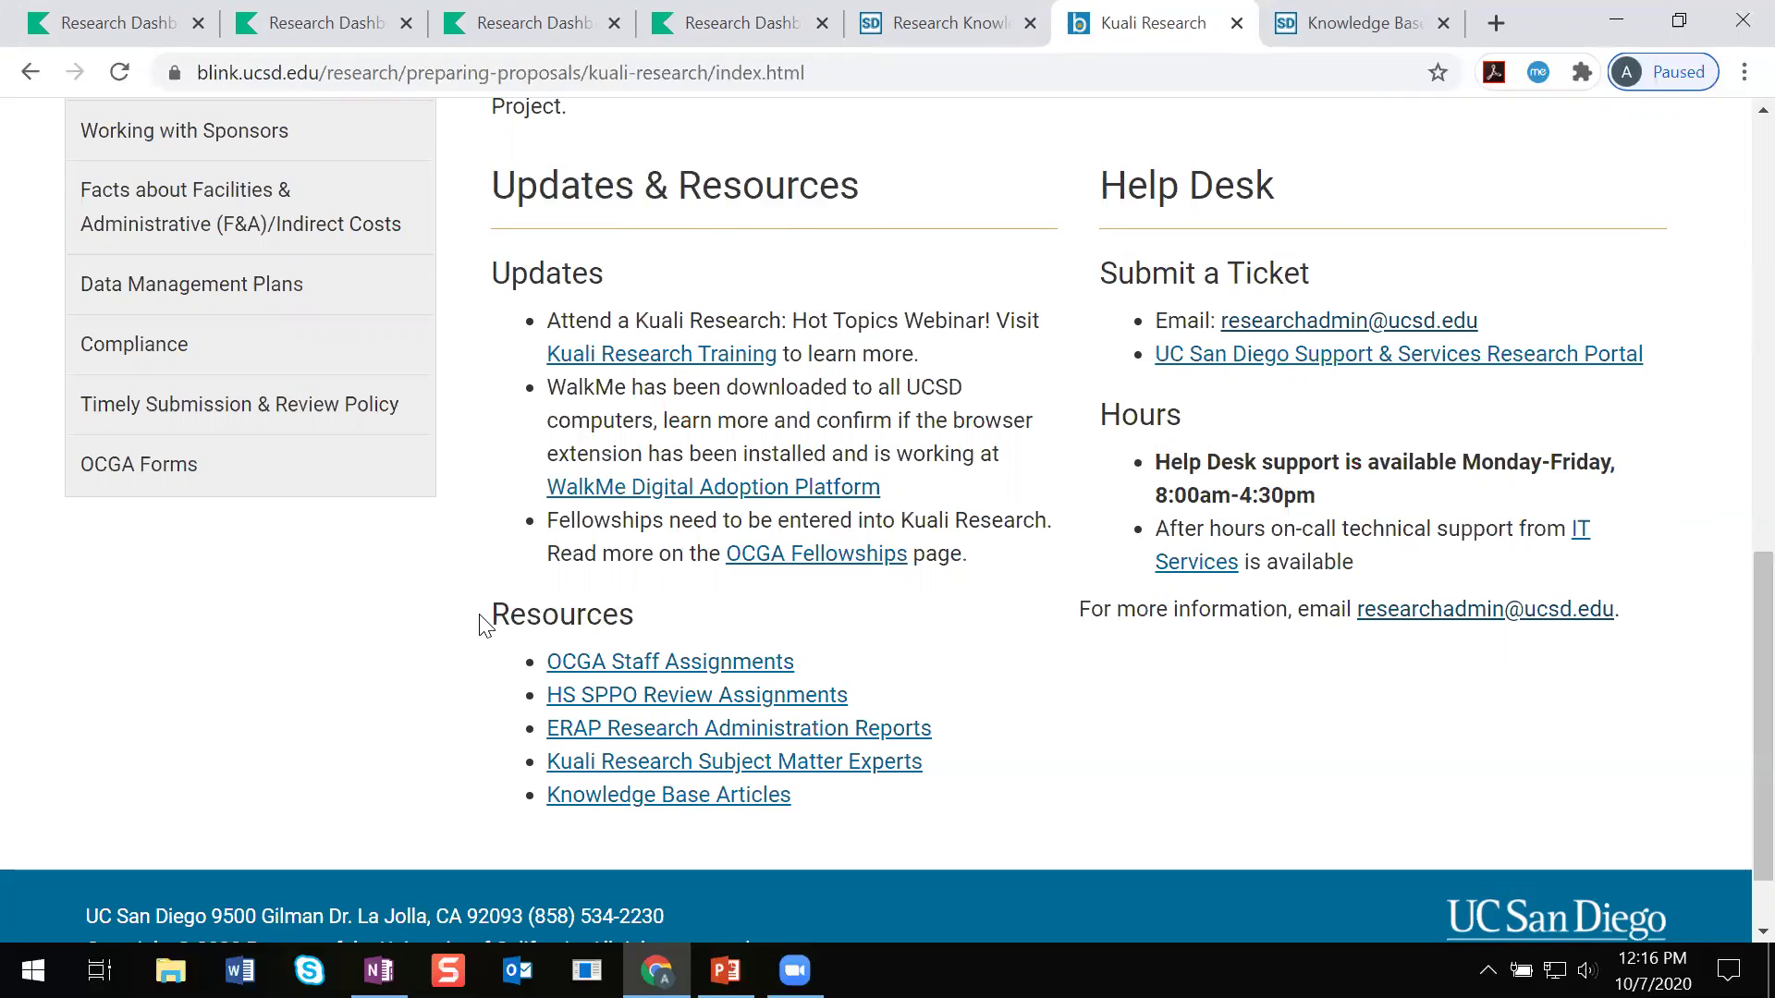
drag(490, 617, 640, 624)
click(815, 837)
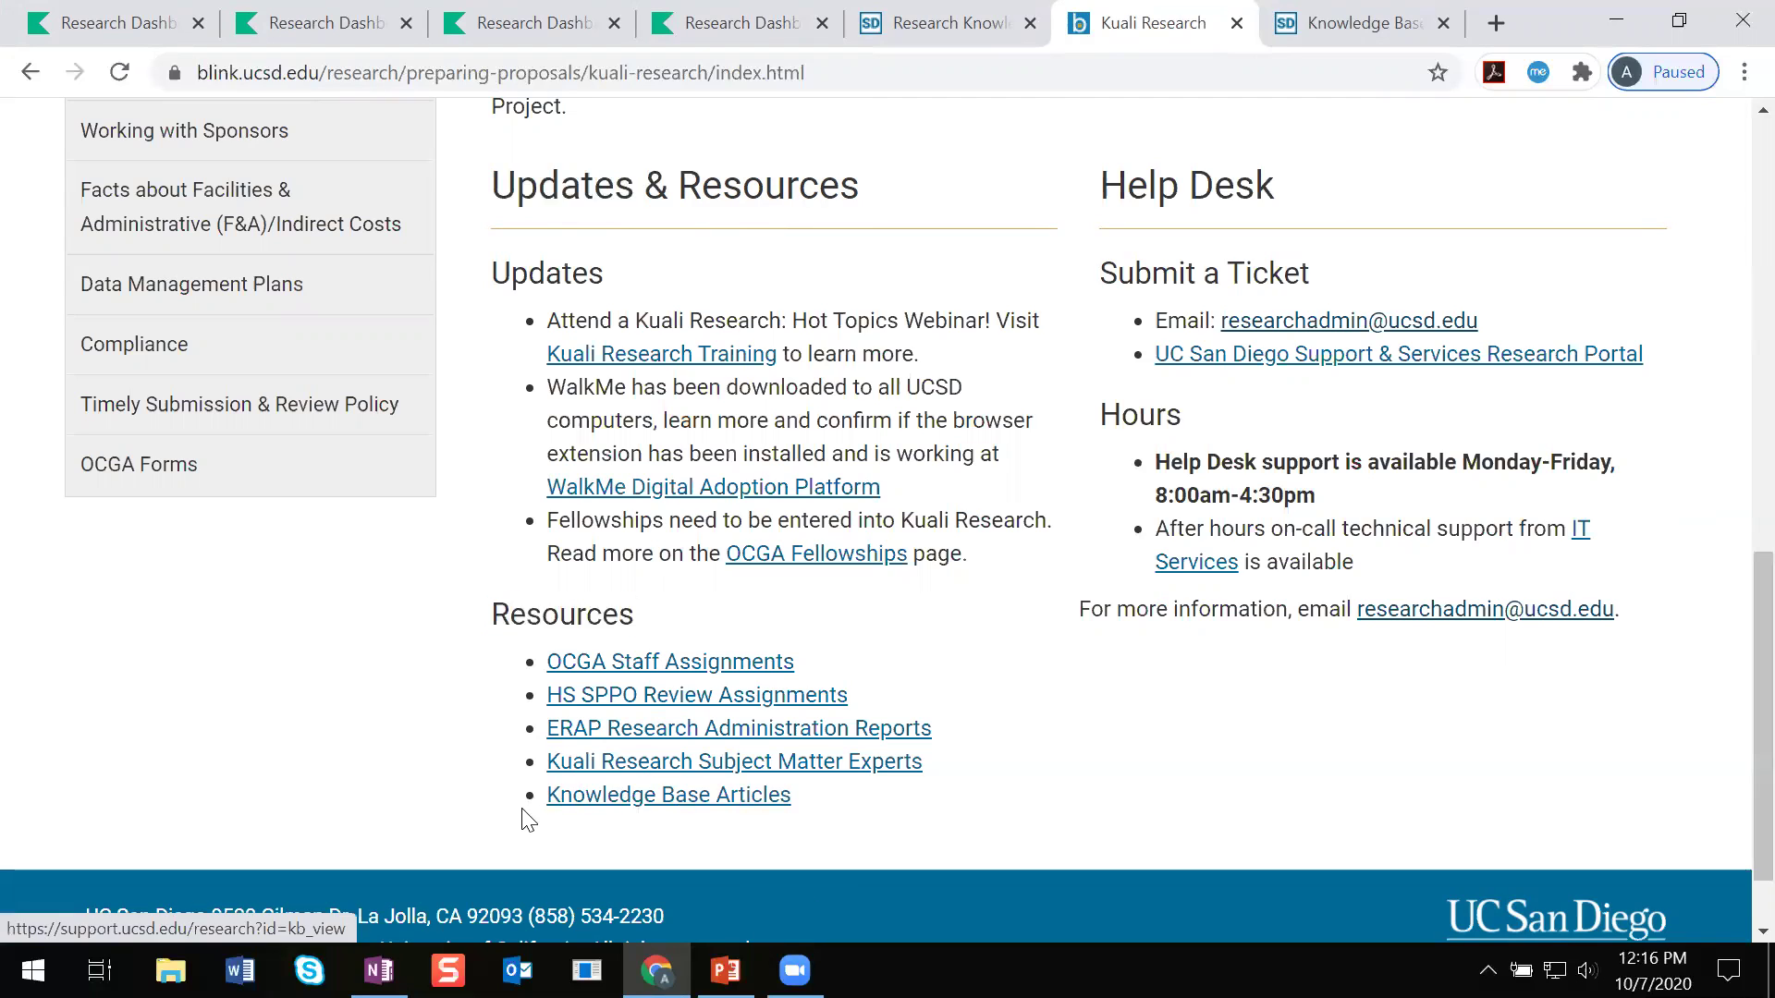
click(724, 812)
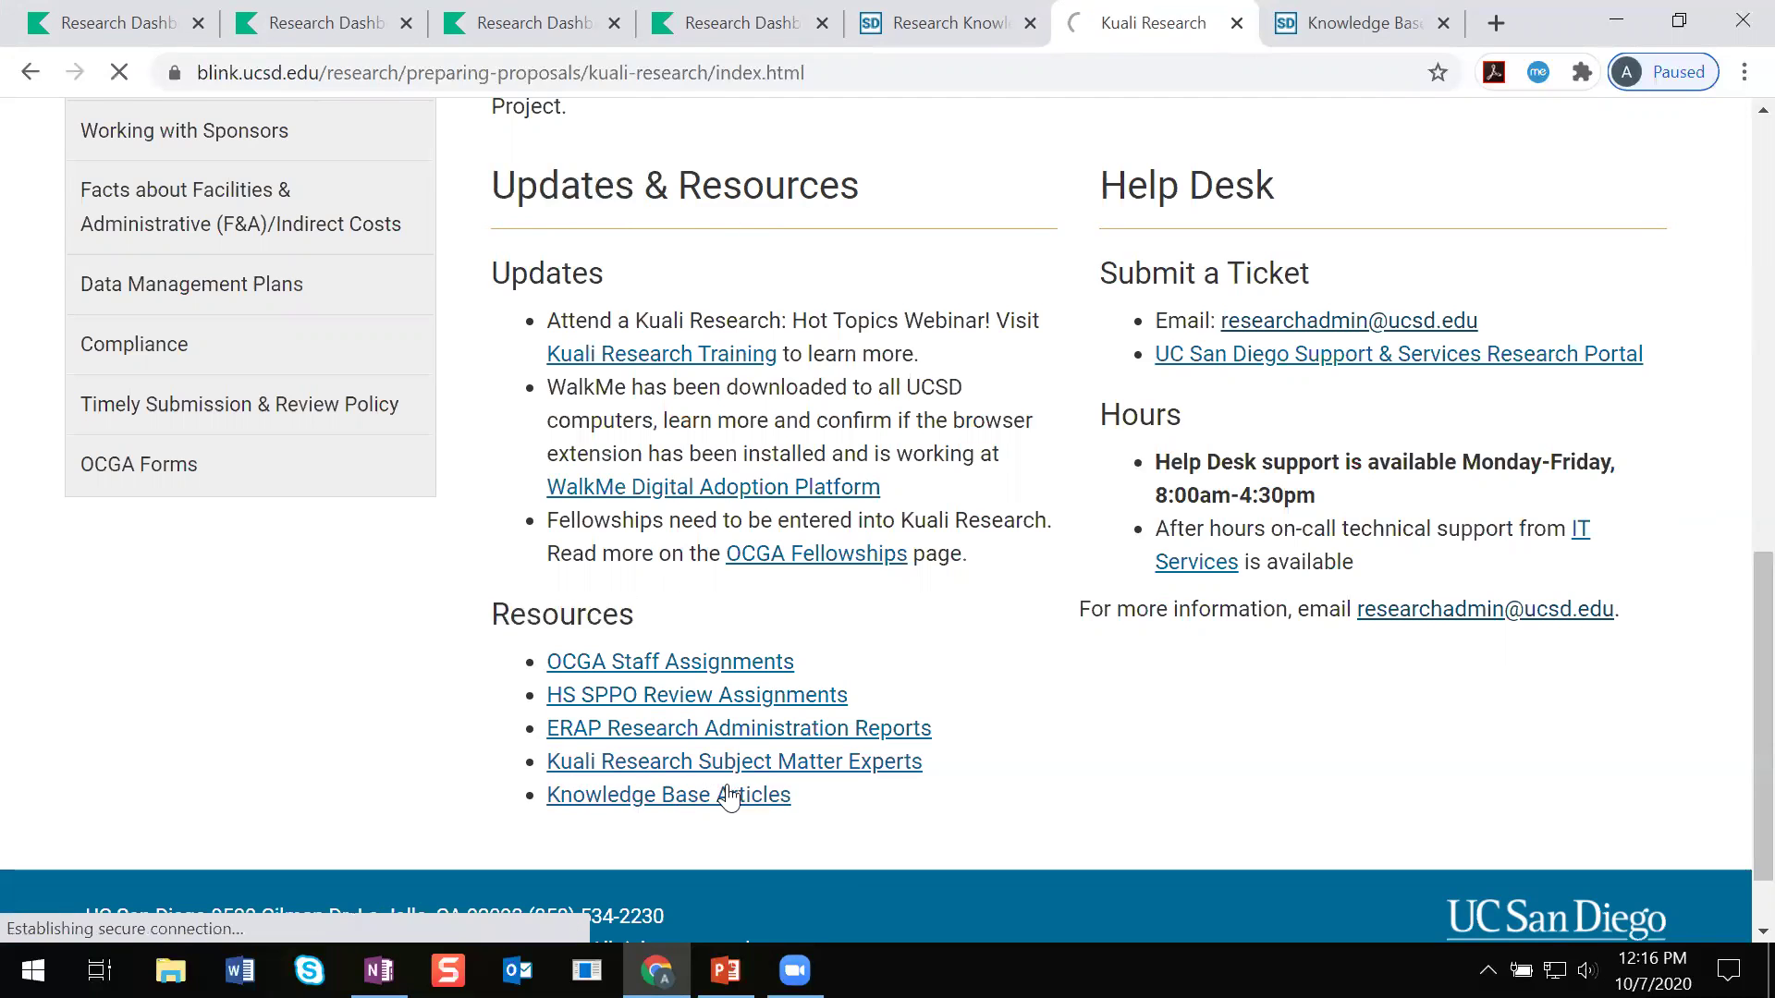
scroll(1498, 719, down, 6)
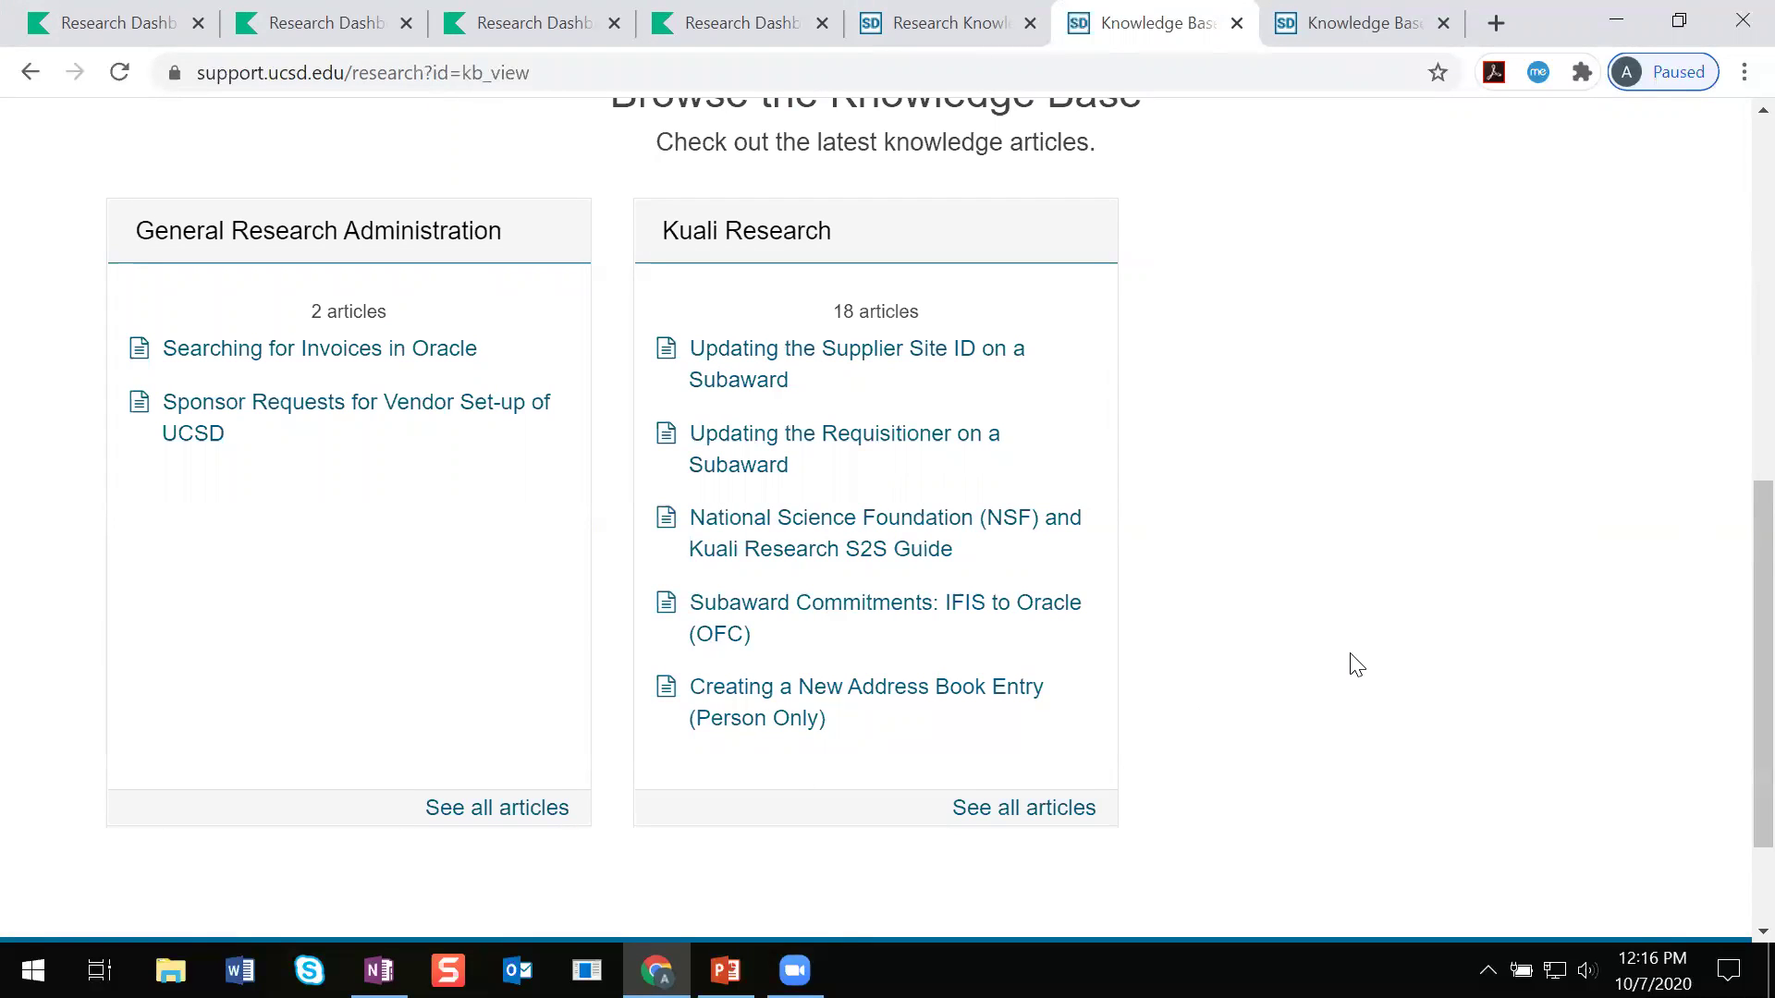
Step: Open the full list of articles in the Kuali Research category of the knowledge base
drag(832, 305, 943, 287)
click(869, 270)
triple_click(707, 234)
click(880, 234)
click(967, 811)
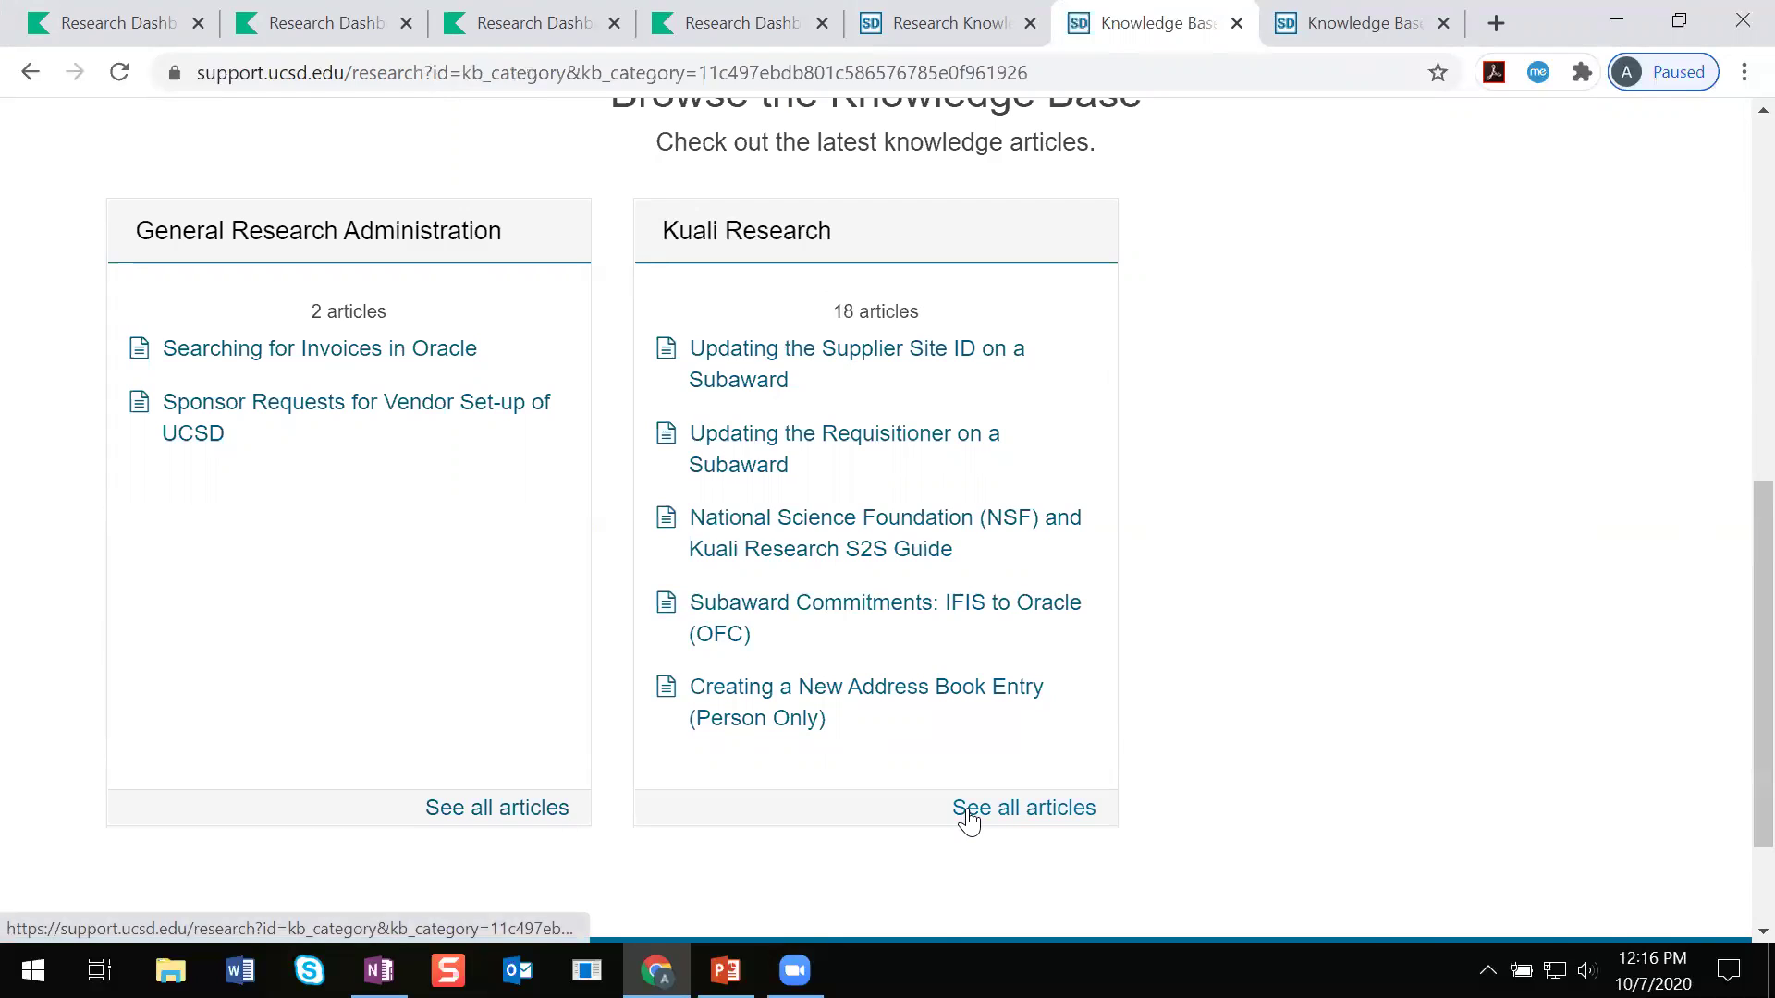
Step: Go through the first Kuali Research articles and load more entries at the end of the list
scroll(1452, 527, down, 2)
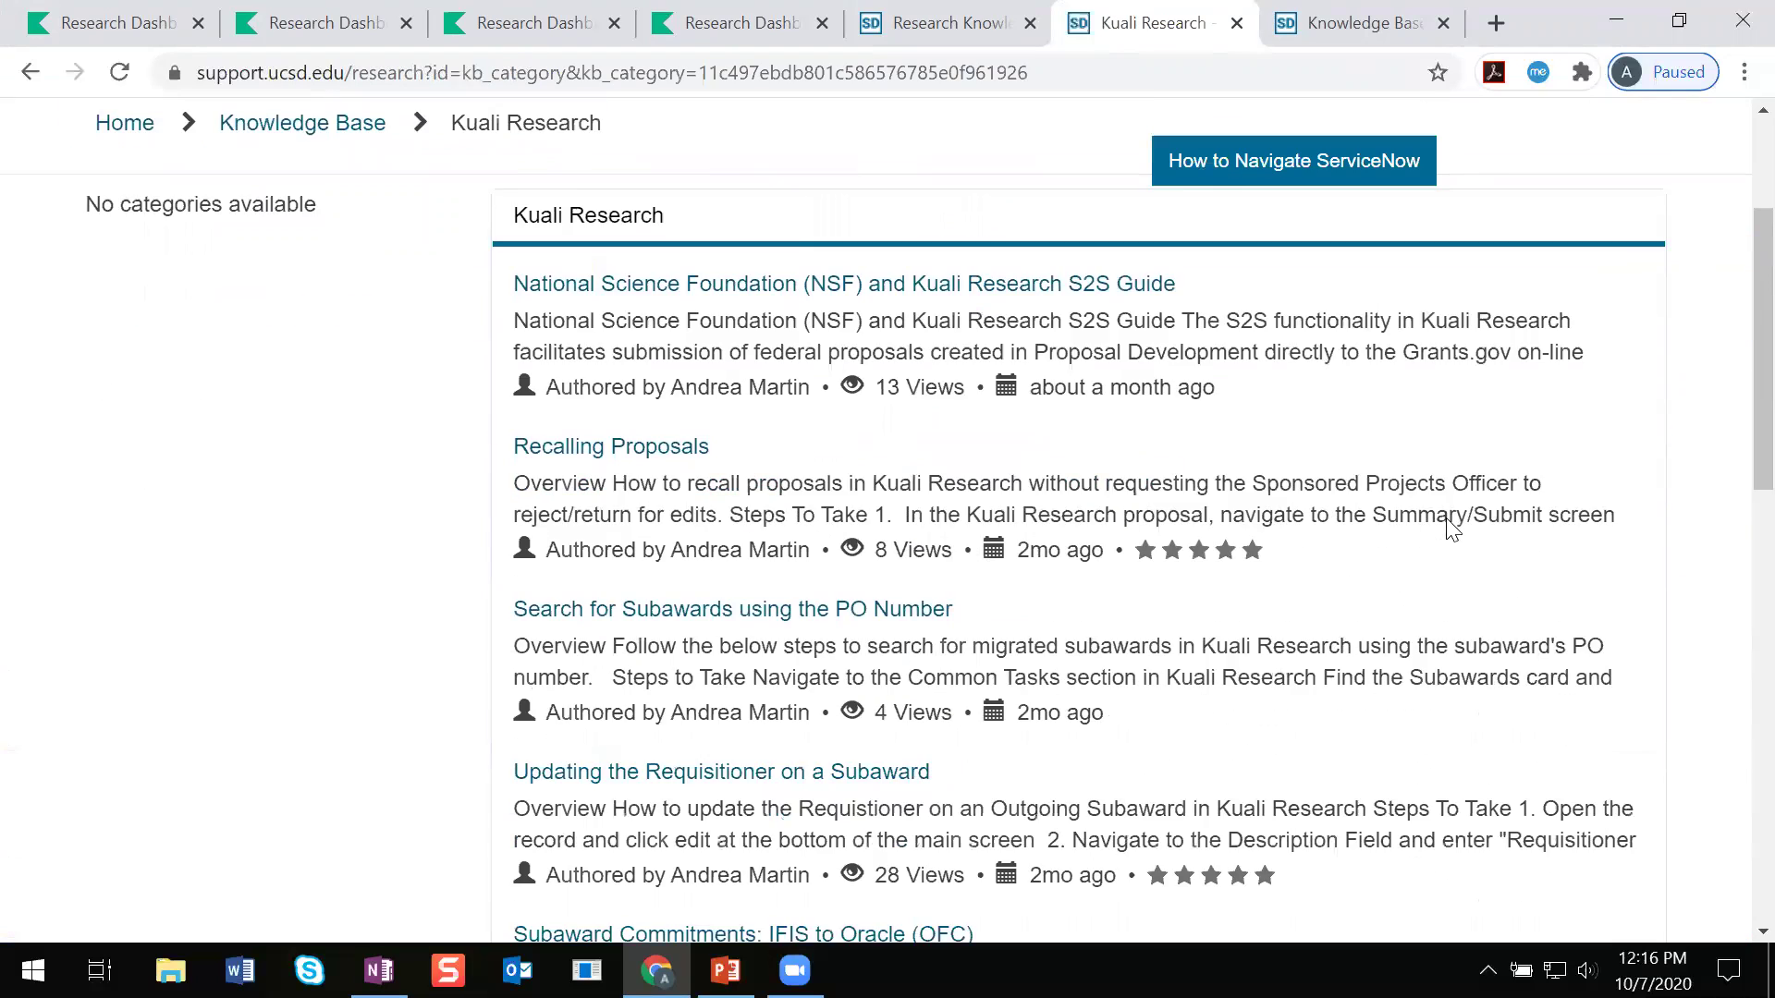
scroll(1451, 527, down, 12)
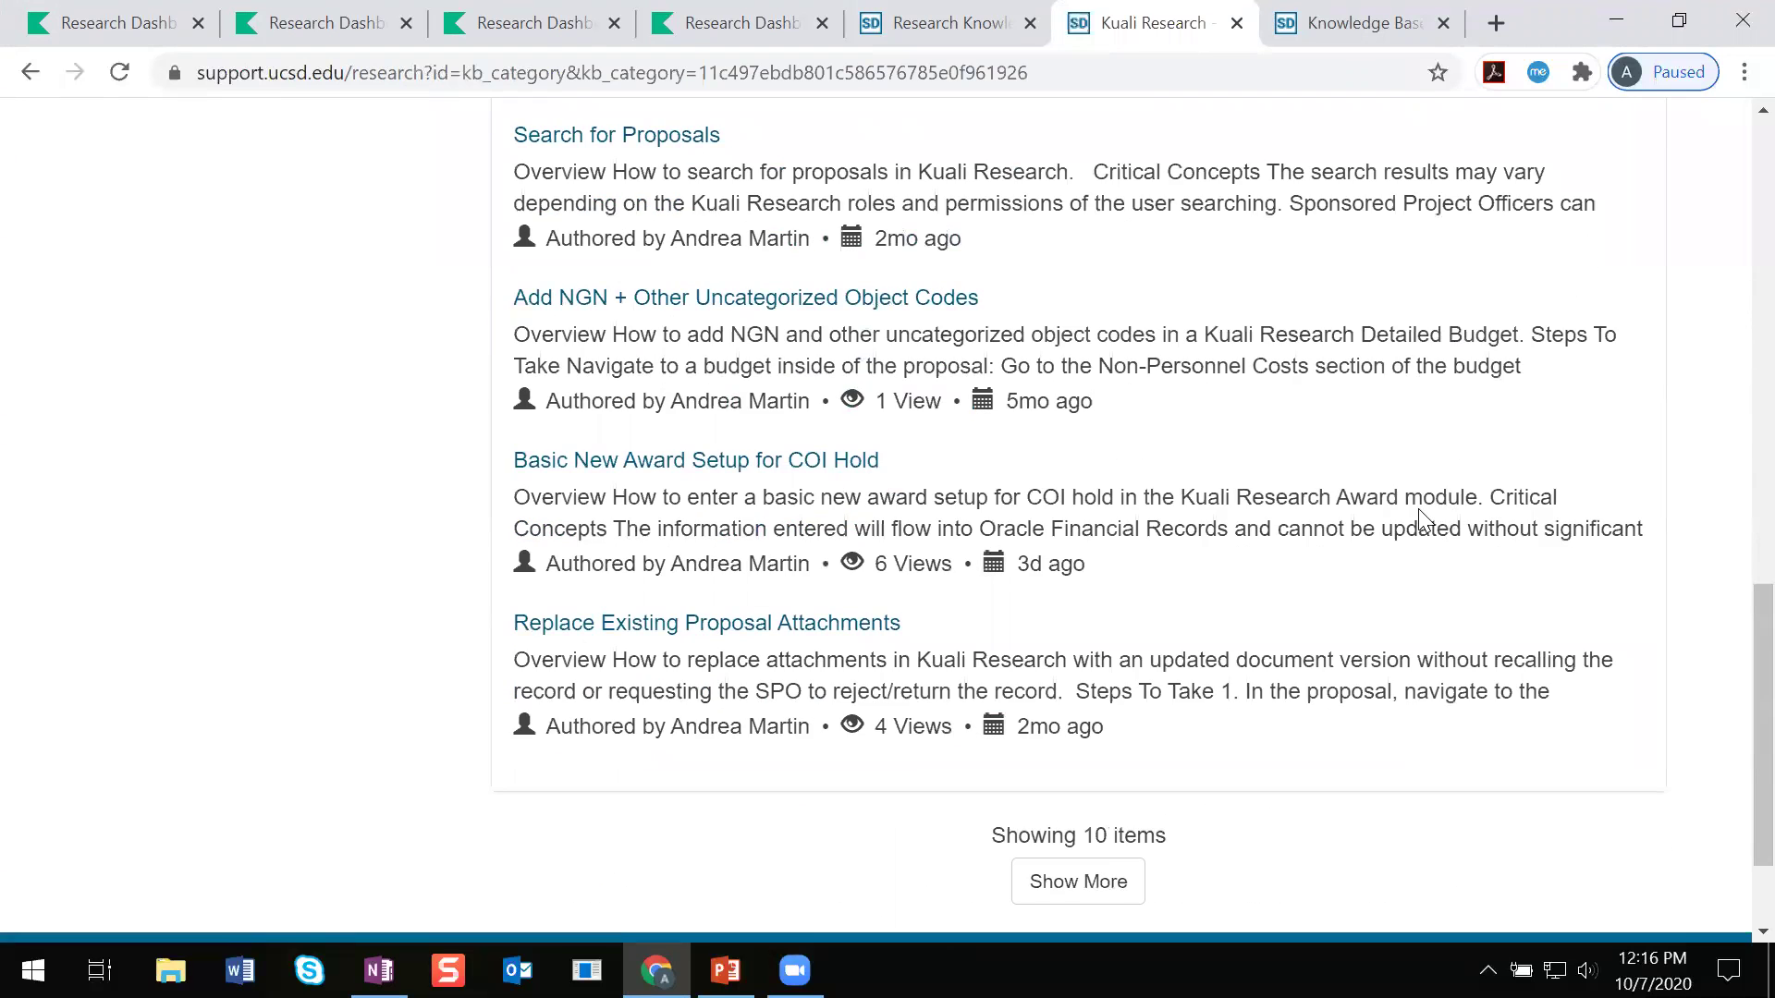
click(1114, 886)
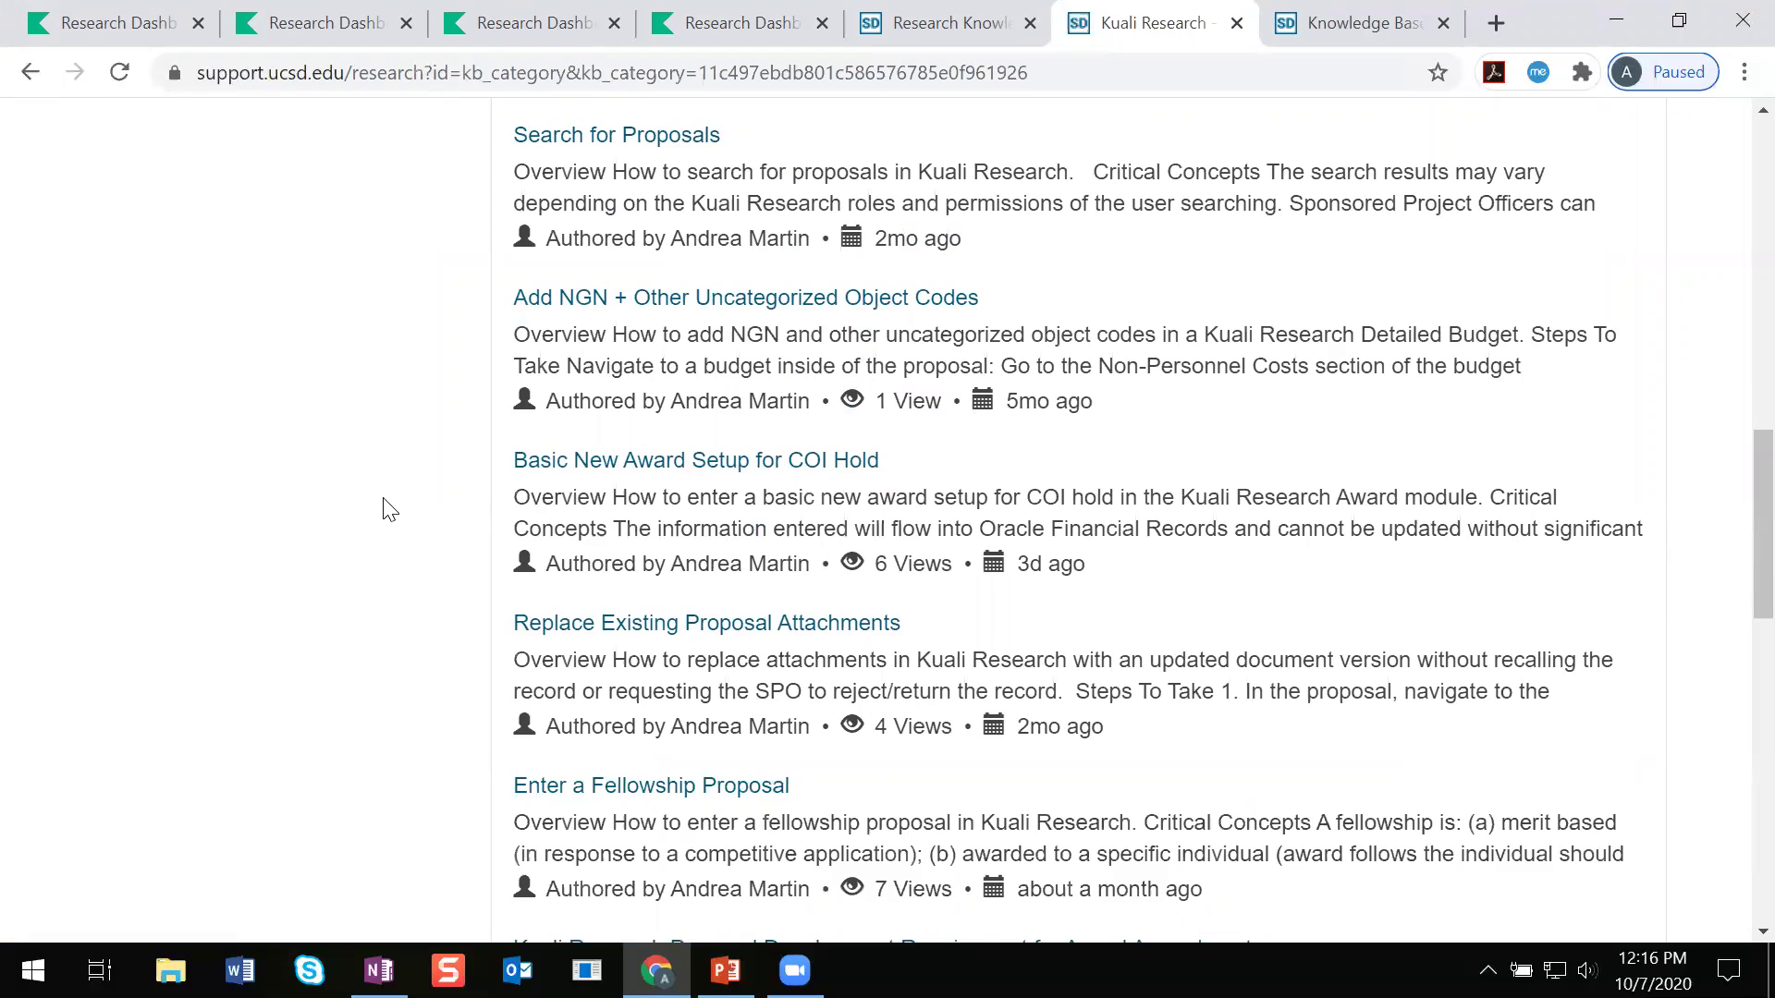
Step: Look through the titles and overviews in the expanded Kuali Research article list, and return to the start of the page
scroll(388, 509, up, 7)
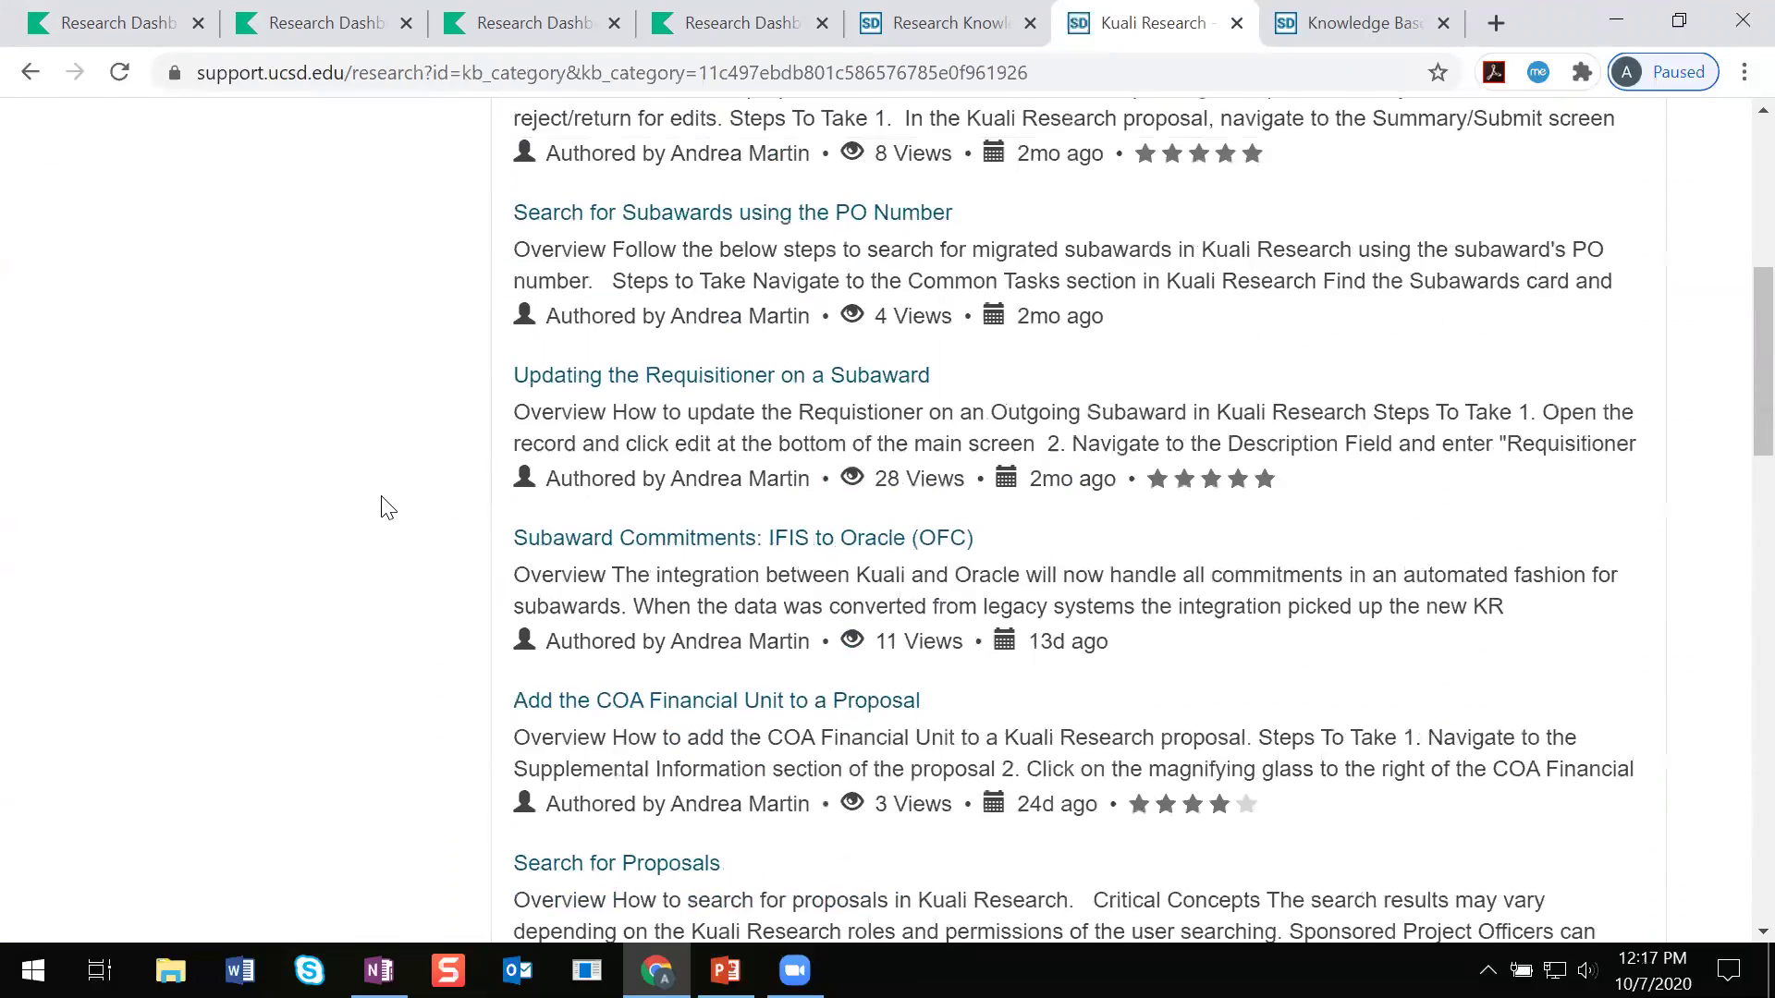
scroll(388, 509, down, 8)
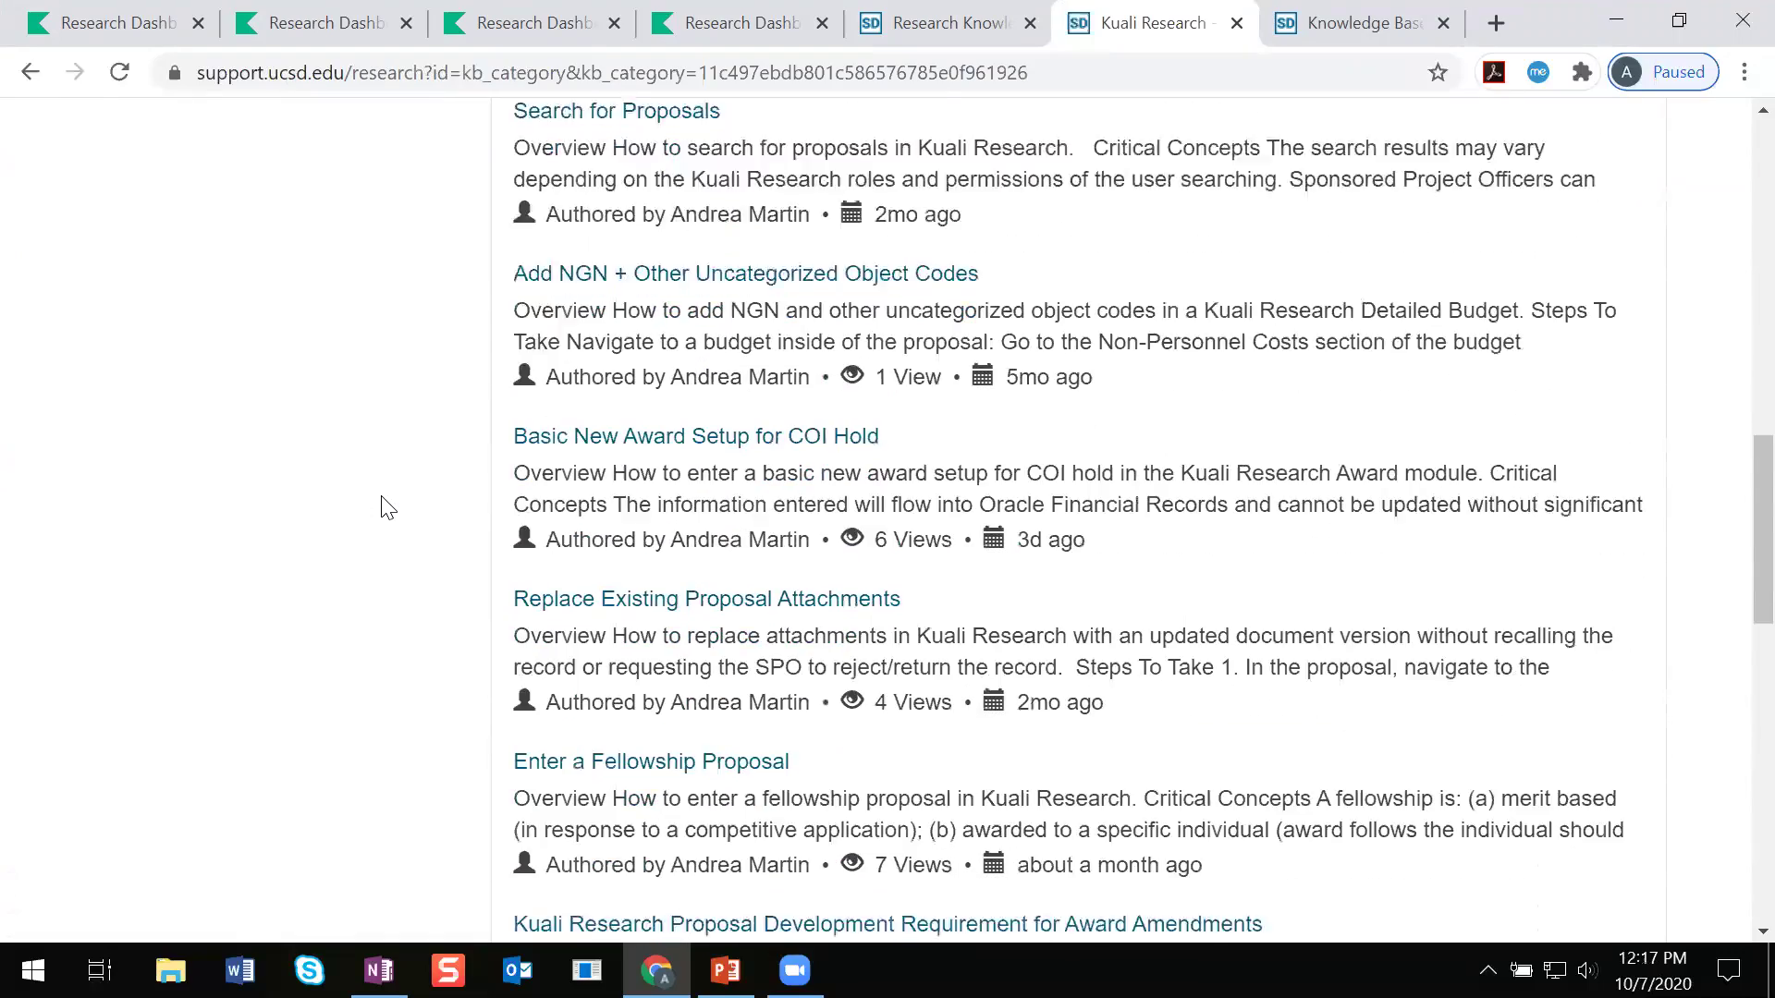
scroll(388, 509, down, 9)
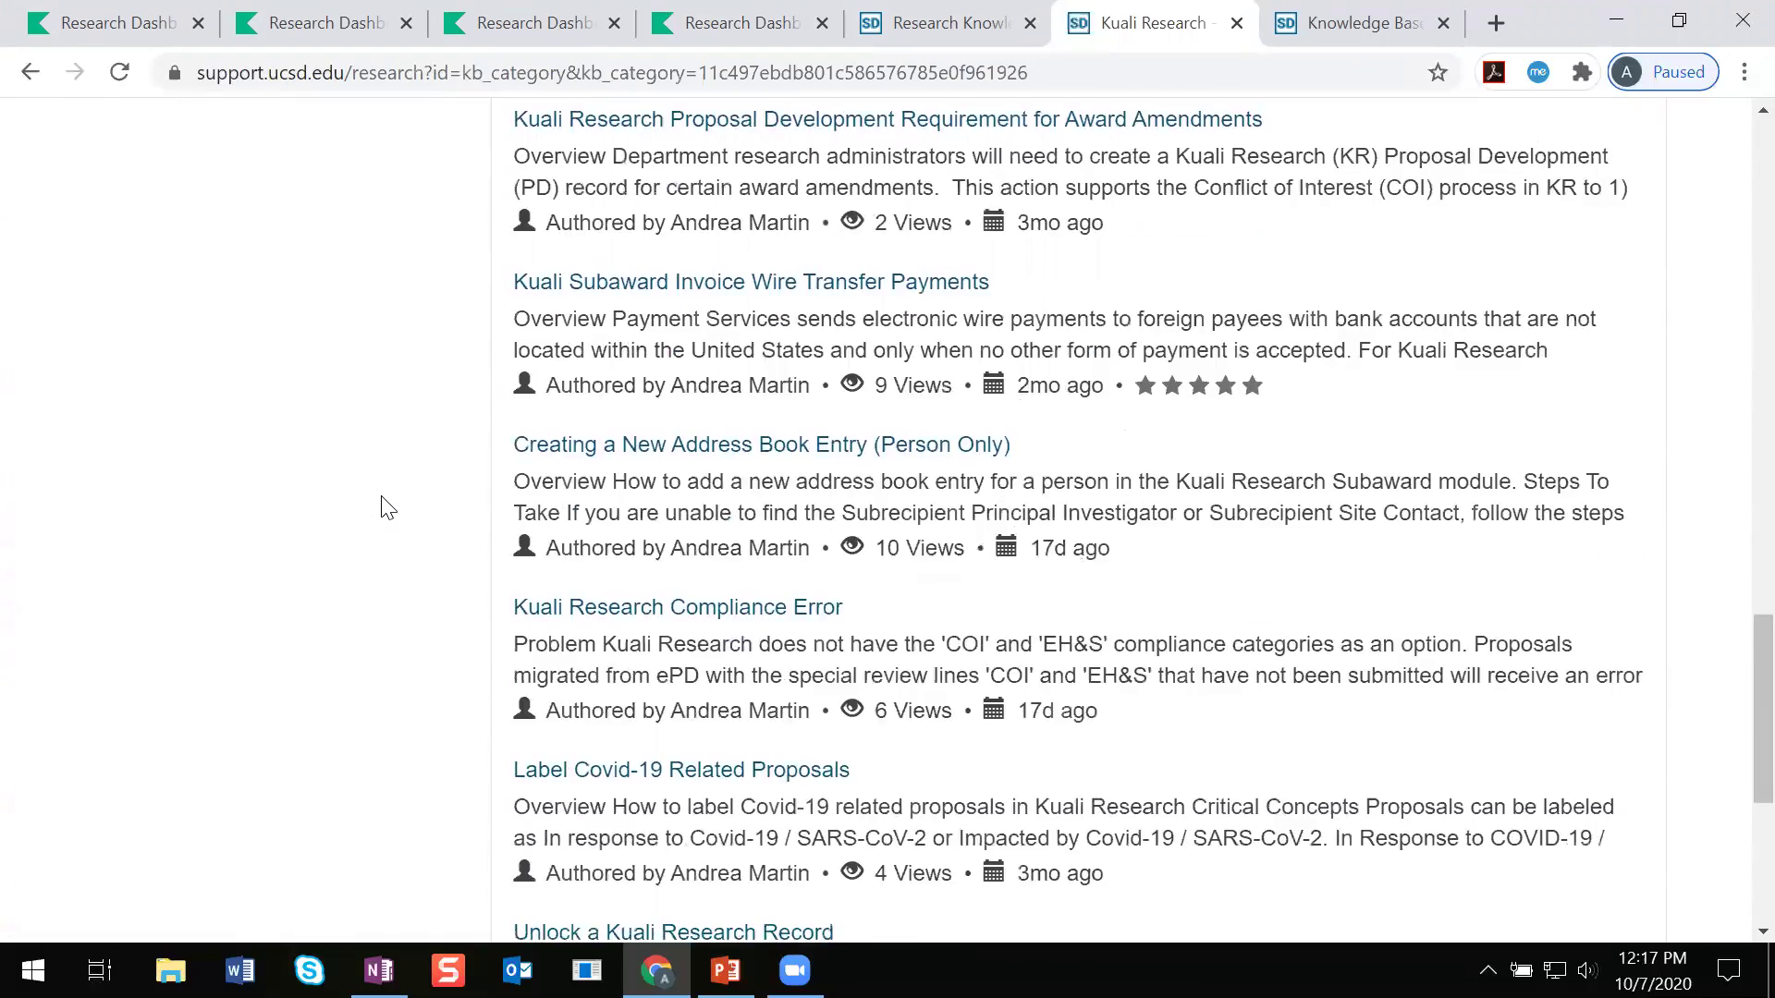
scroll(389, 508, down, 2)
scroll(389, 509, down, 3)
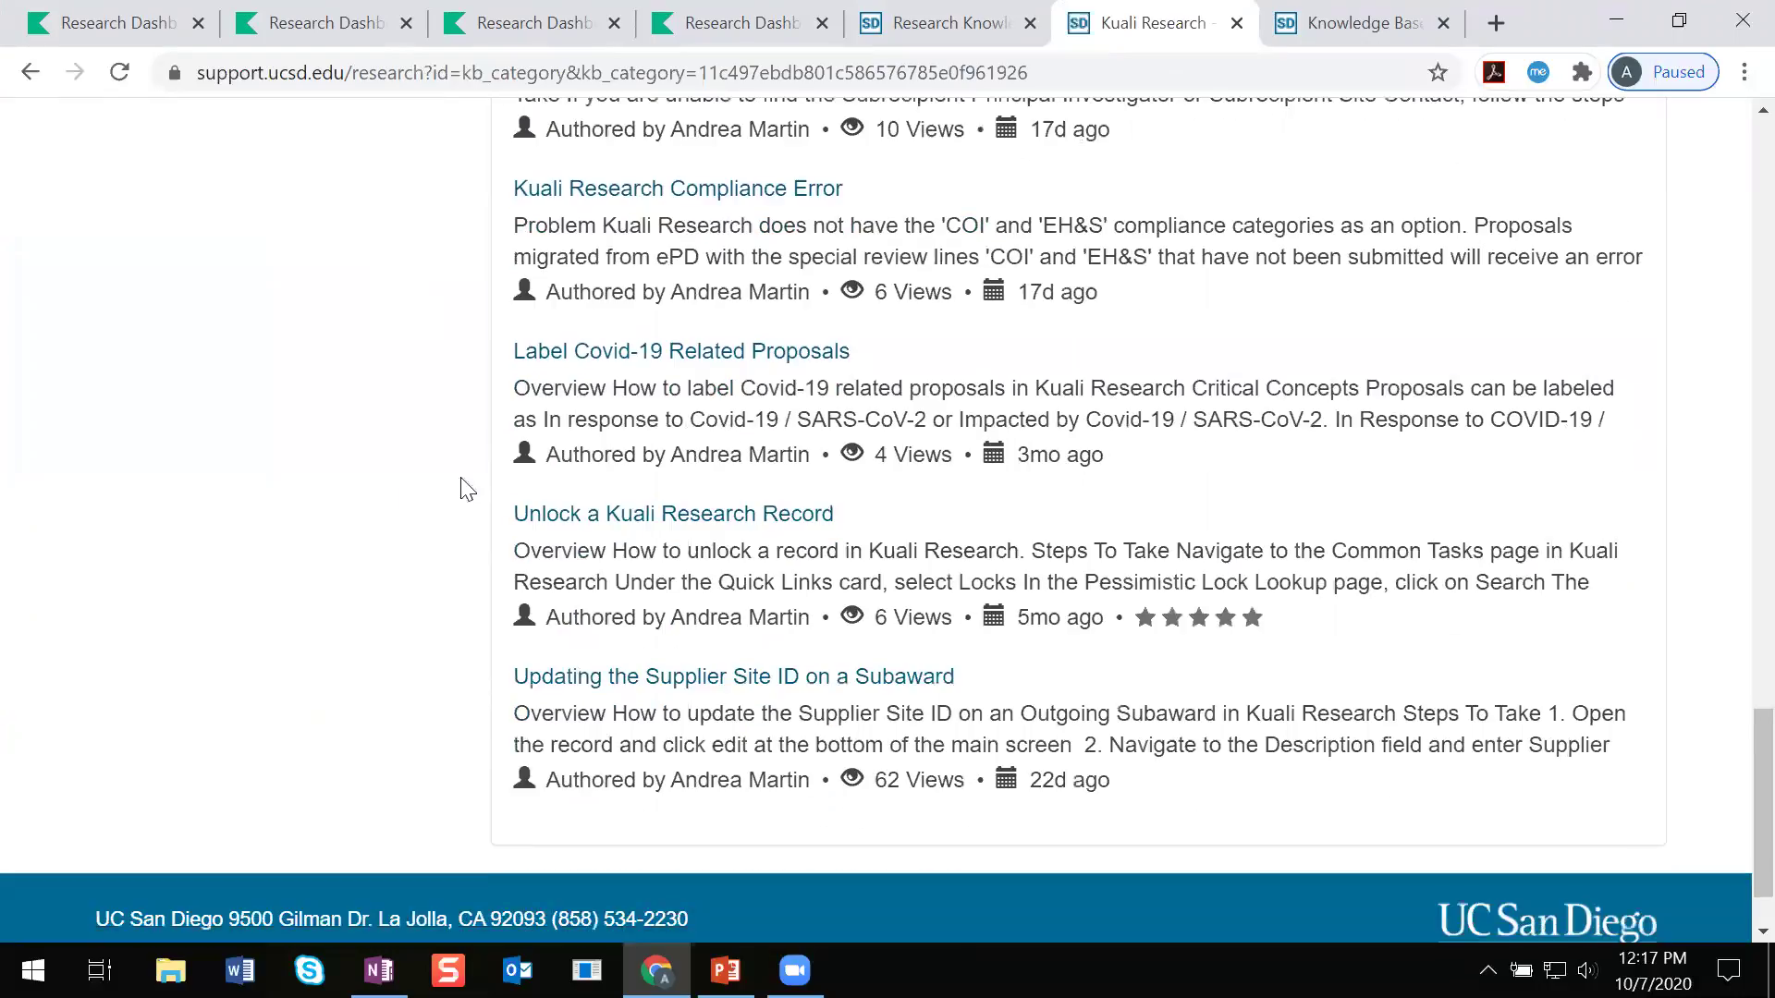
scroll(492, 480, up, 8)
scroll(492, 480, up, 9)
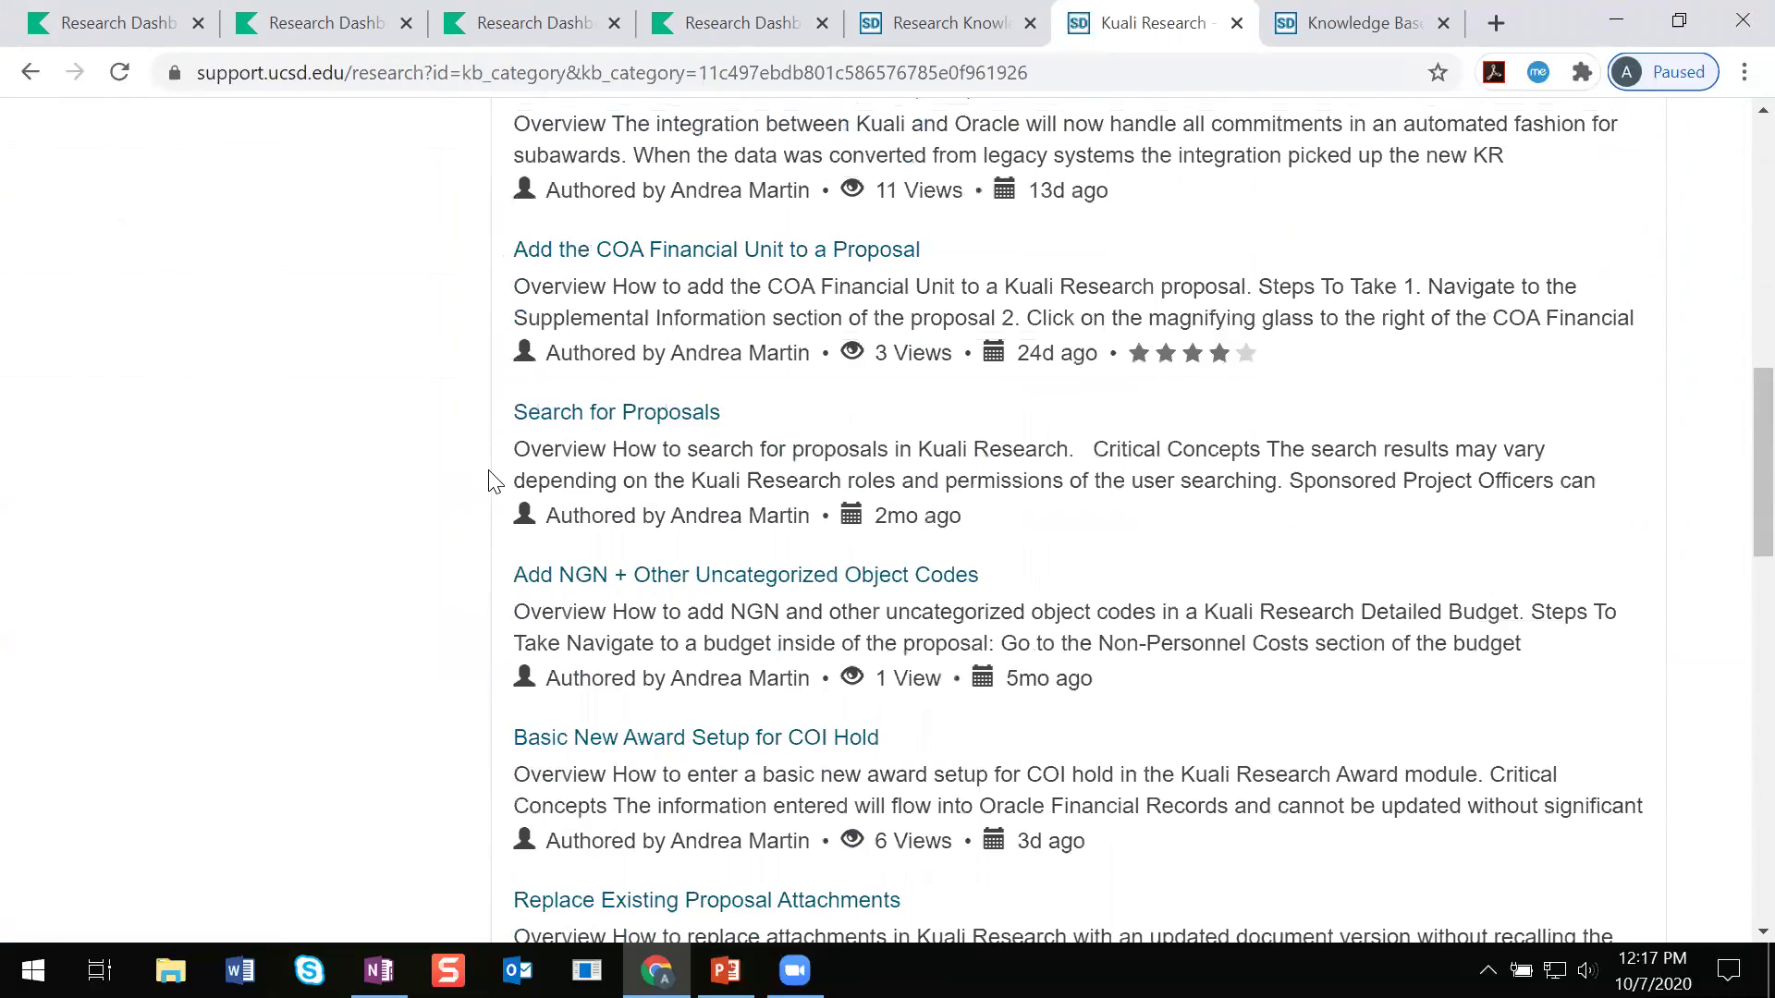
scroll(492, 479, up, 3)
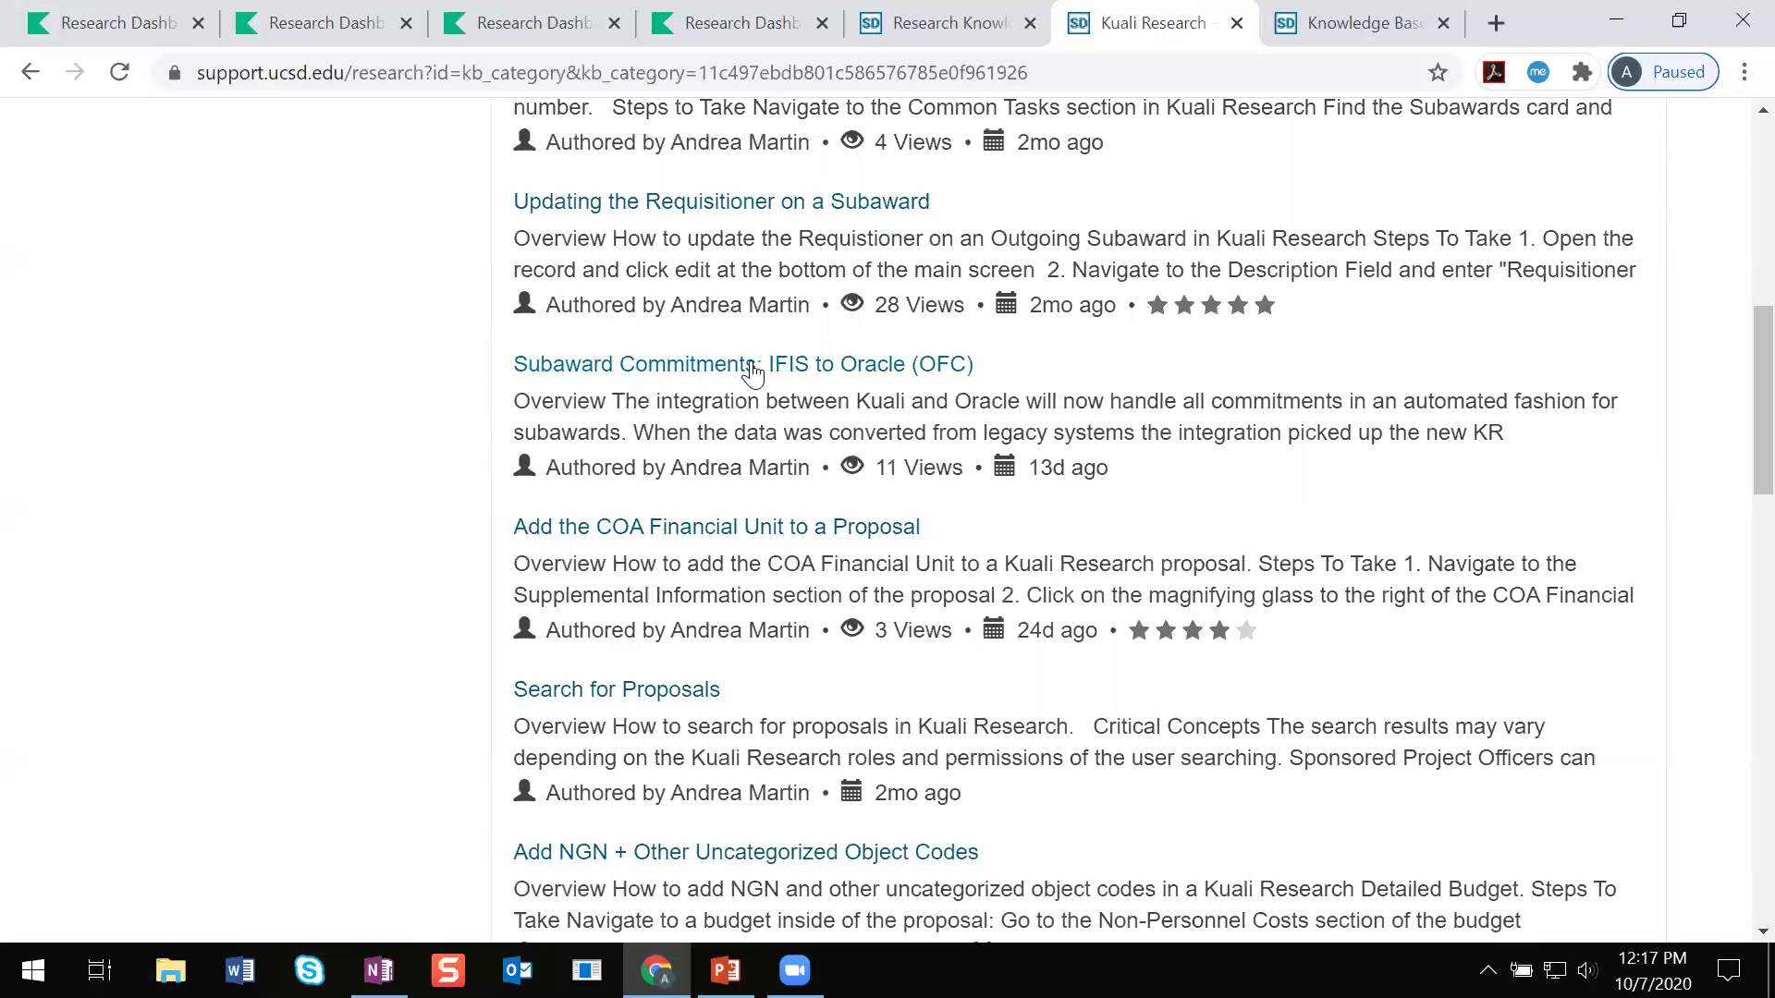
scroll(752, 372, up, 9)
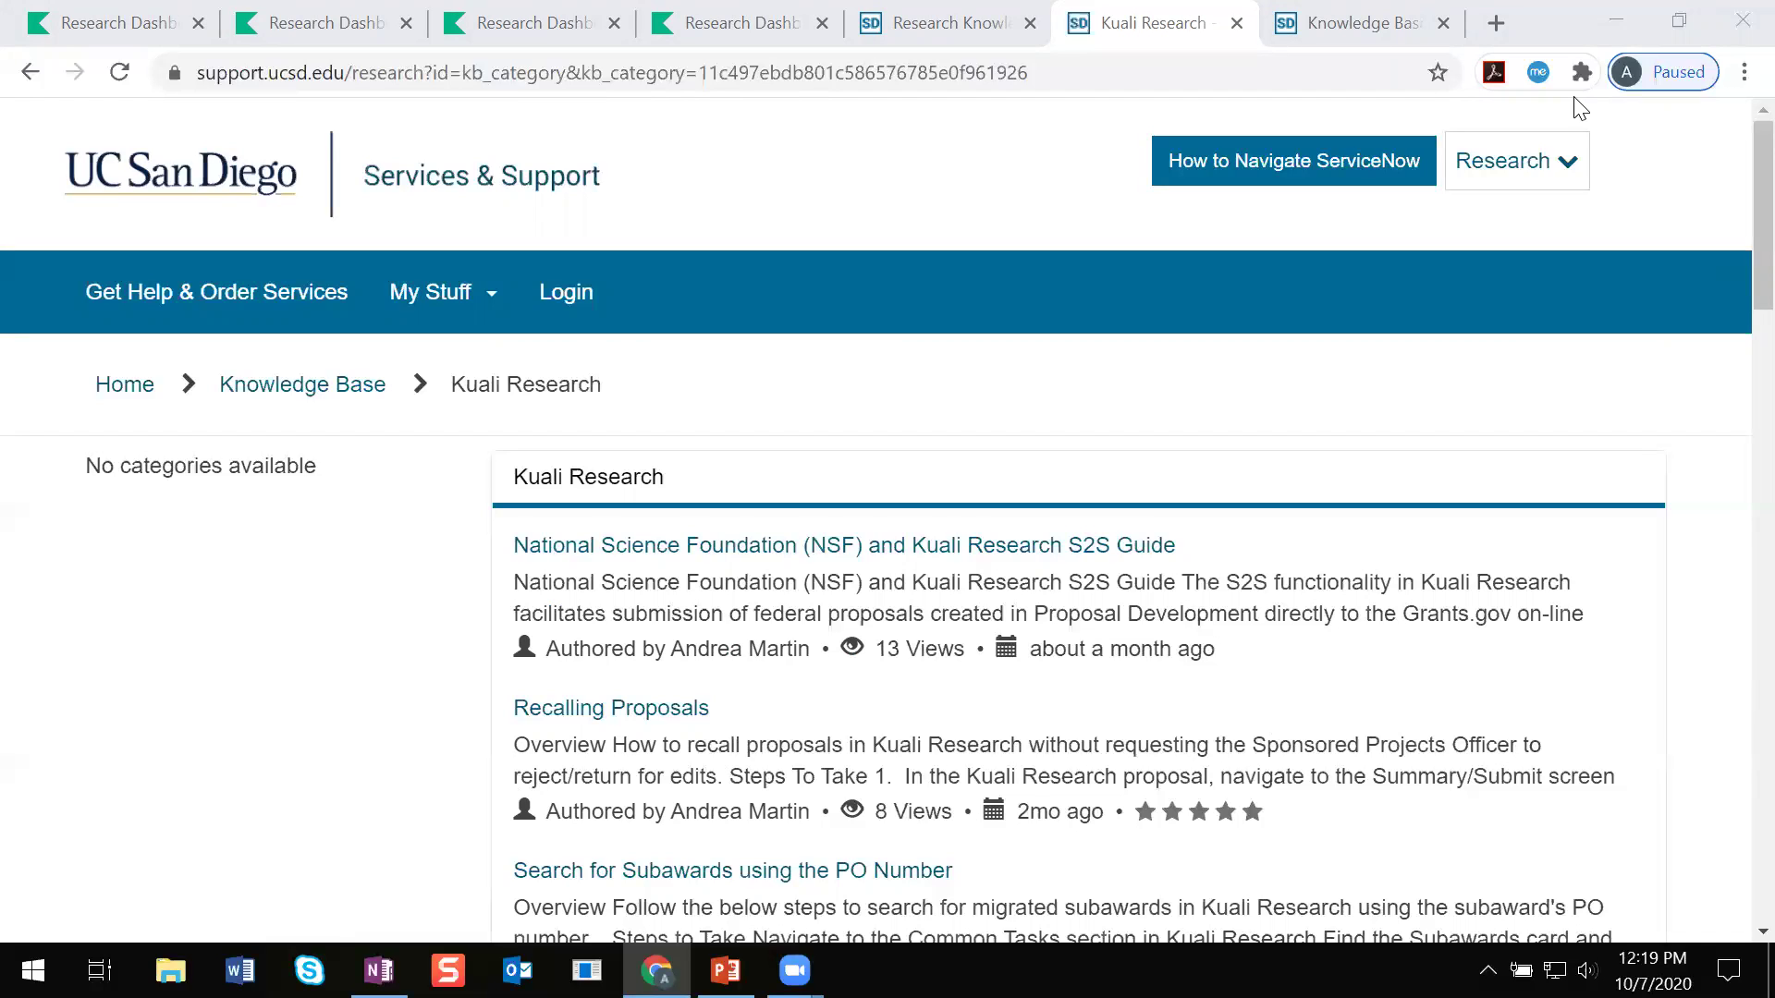
click(1082, 222)
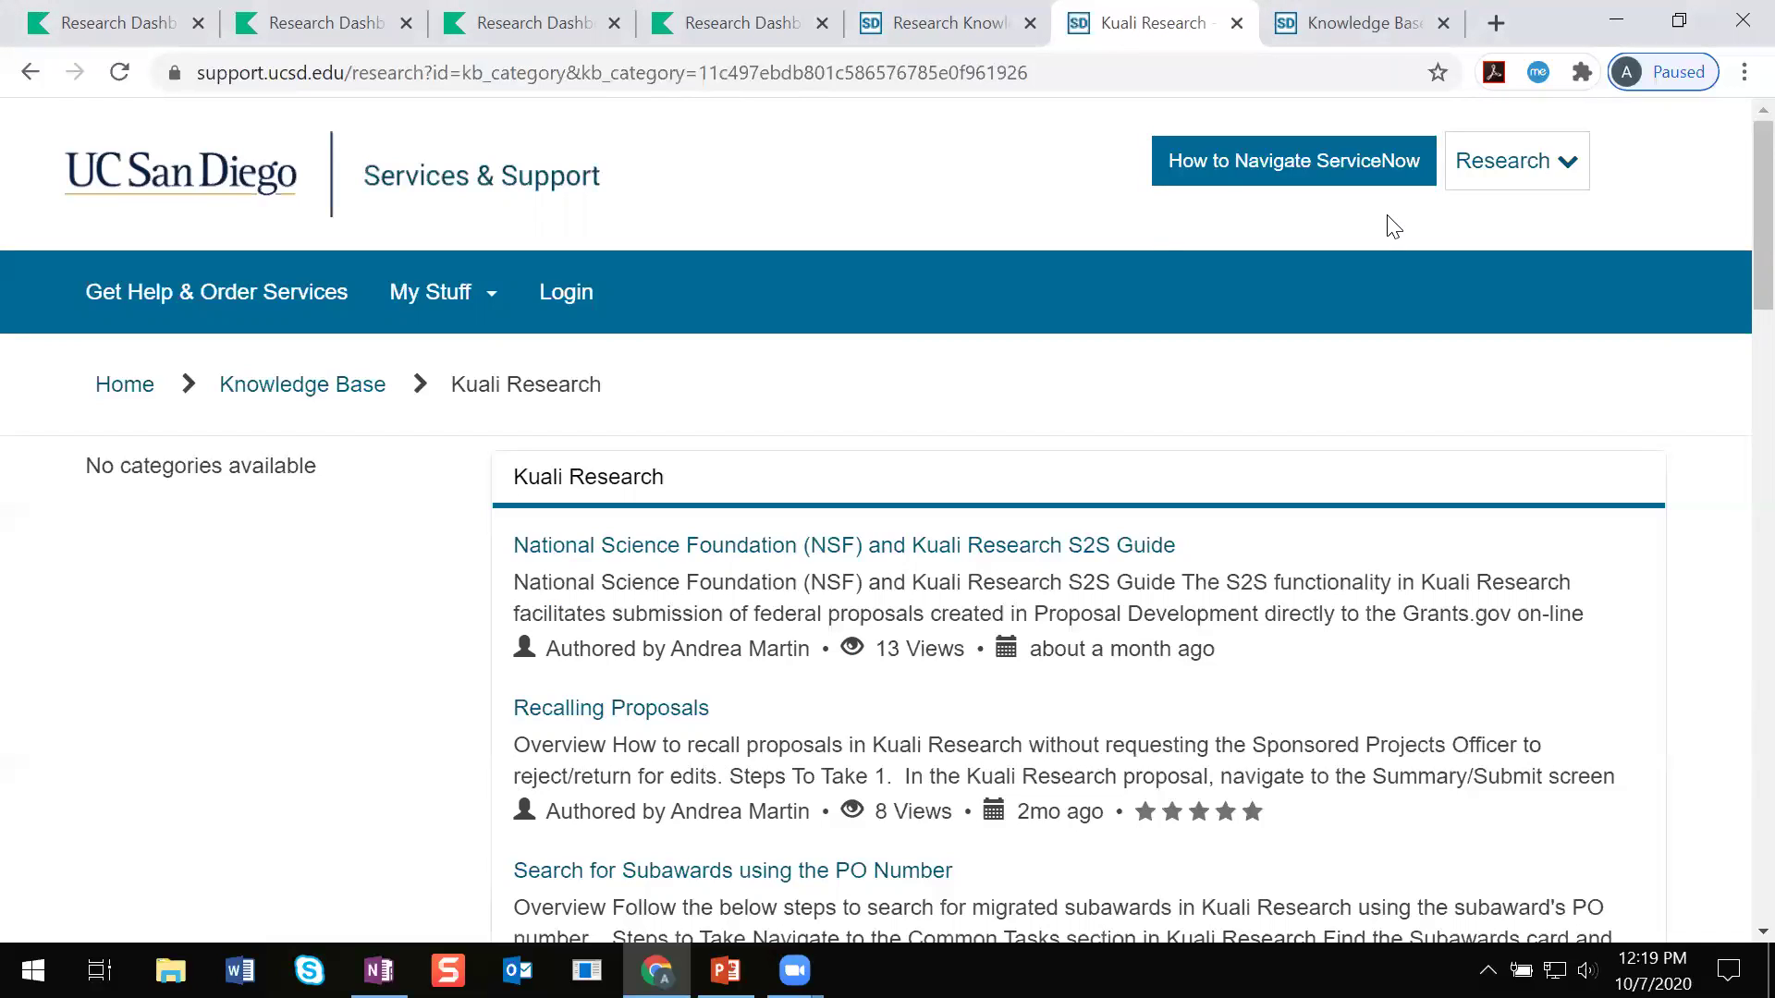